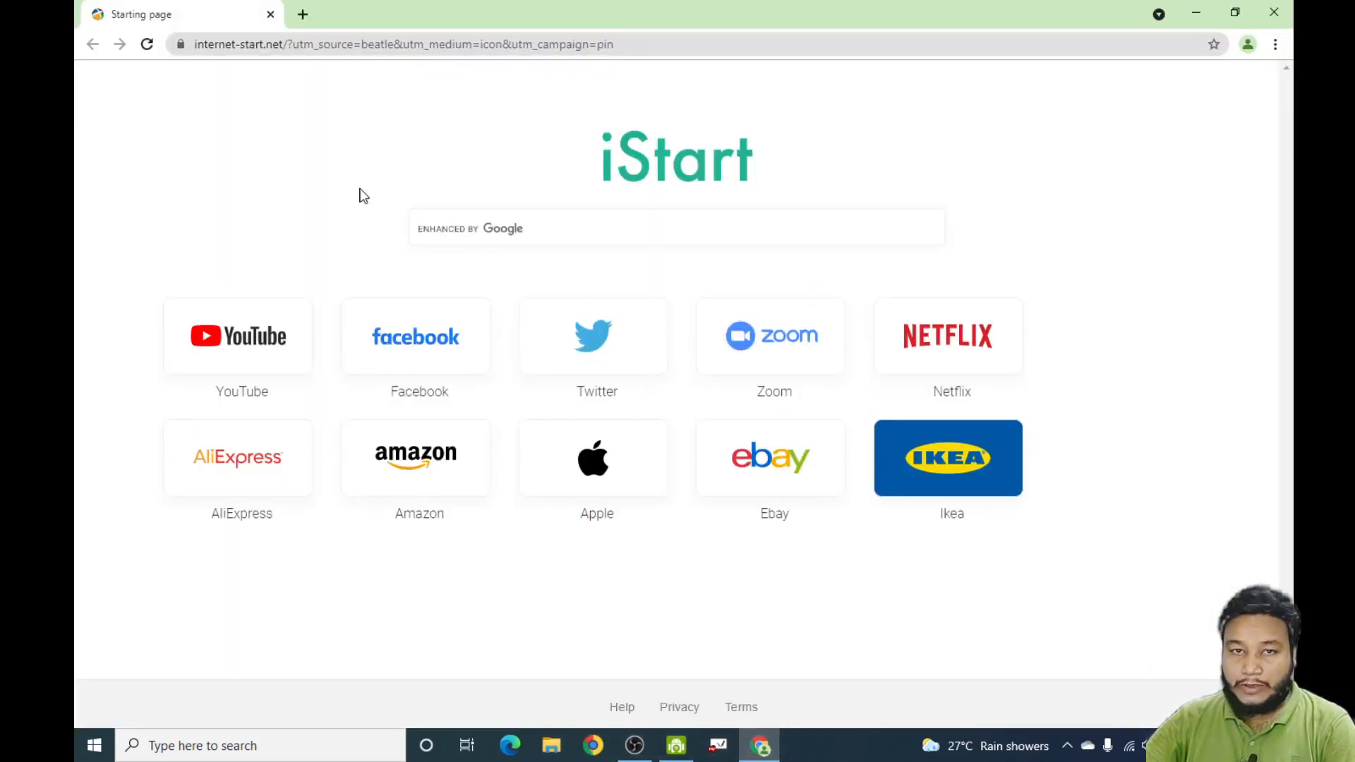
# - Load canva.com in the browser
pyautogui.click(341, 45)
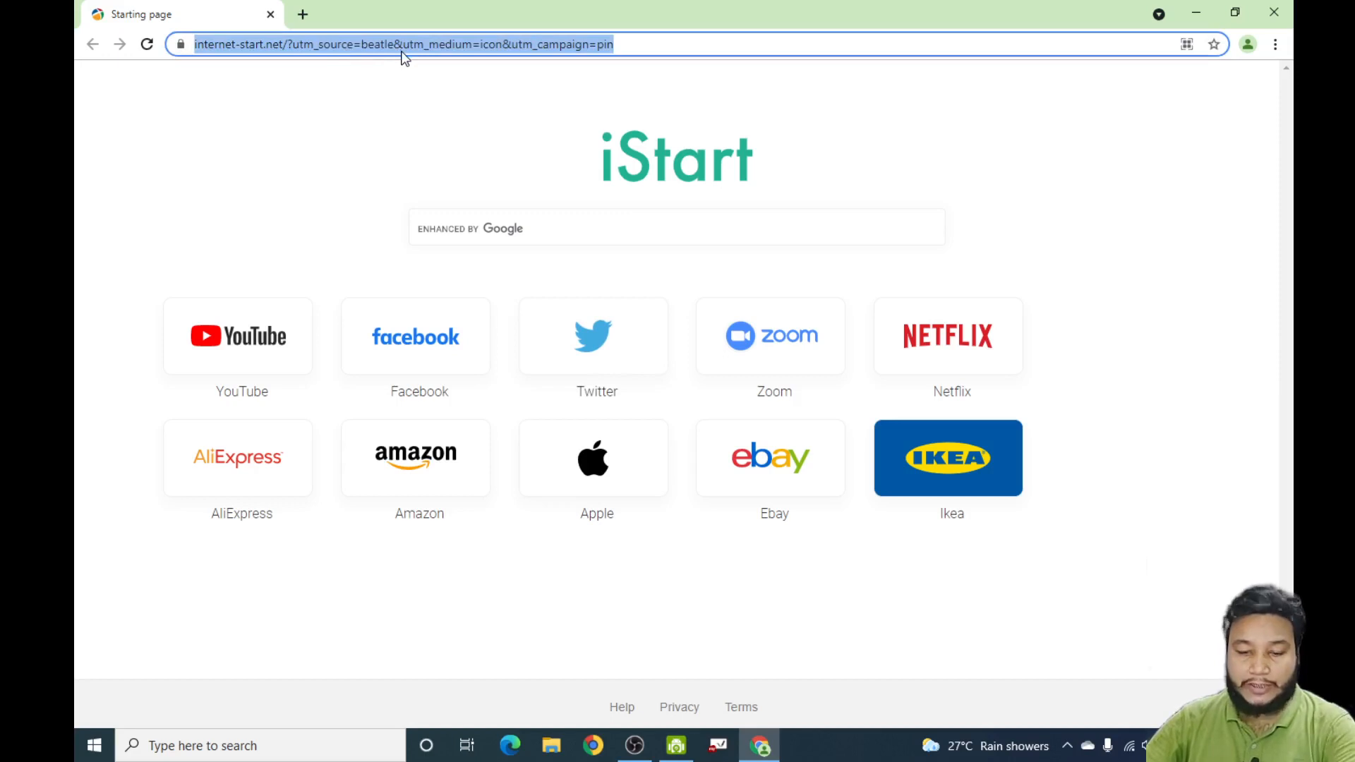
pyautogui.write('ca')
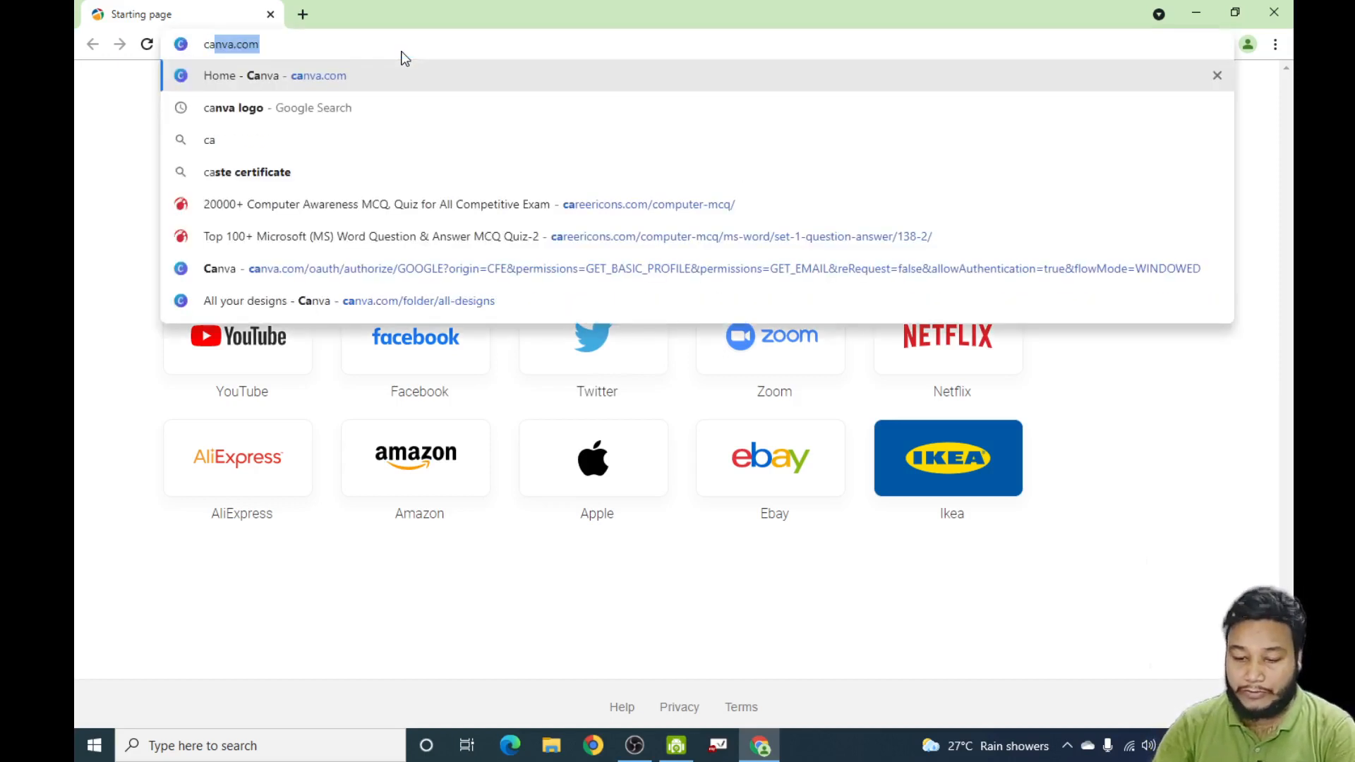
pyautogui.write('nva.com')
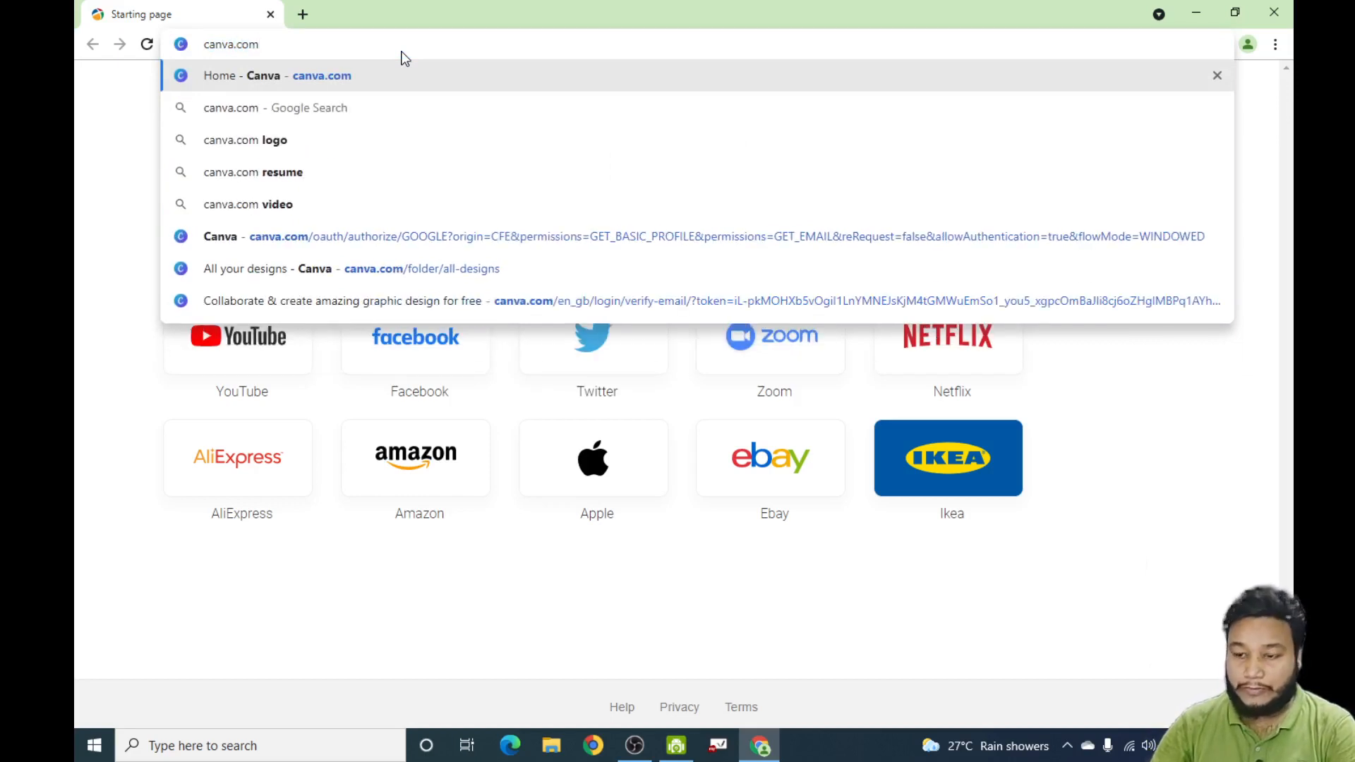
pyautogui.press('Return')
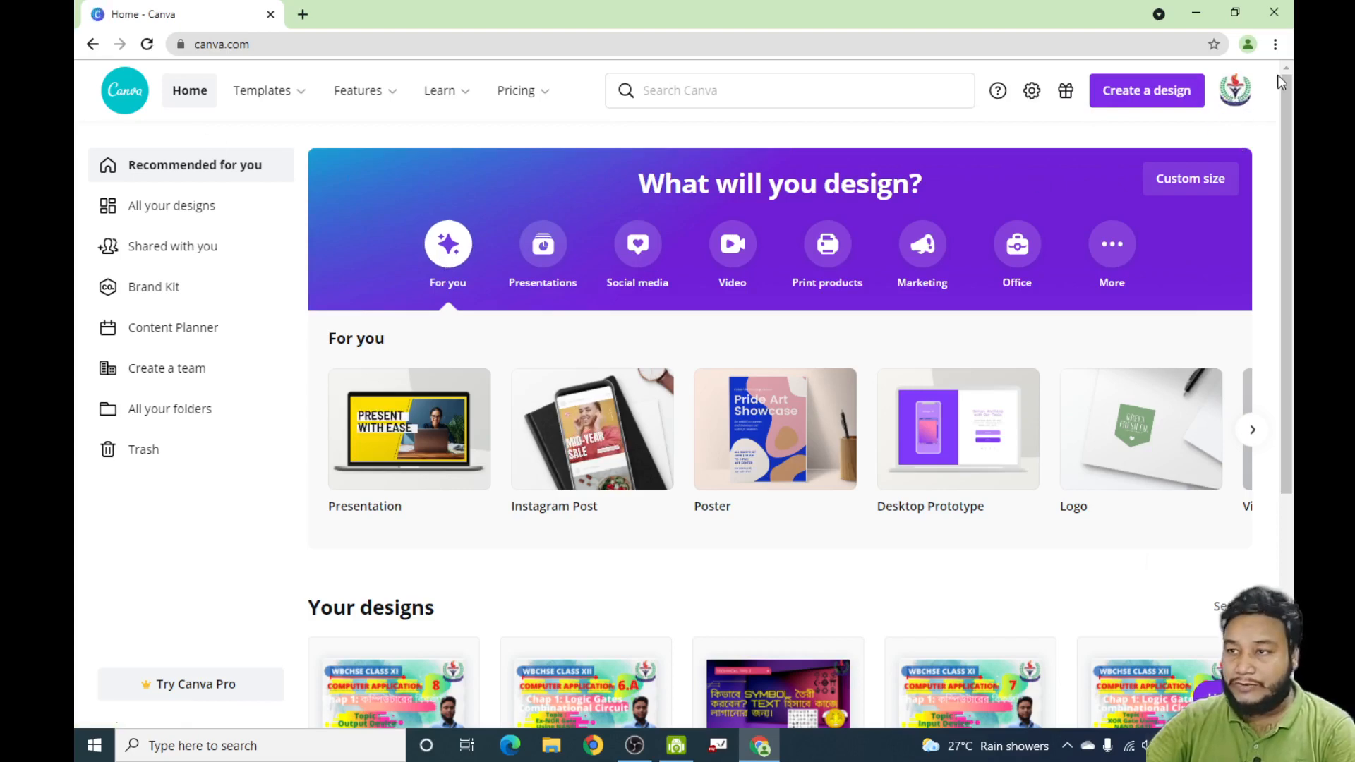
# - Sign out of the current account, view the sign-up page and return to the login form
pyautogui.click(1237, 93)
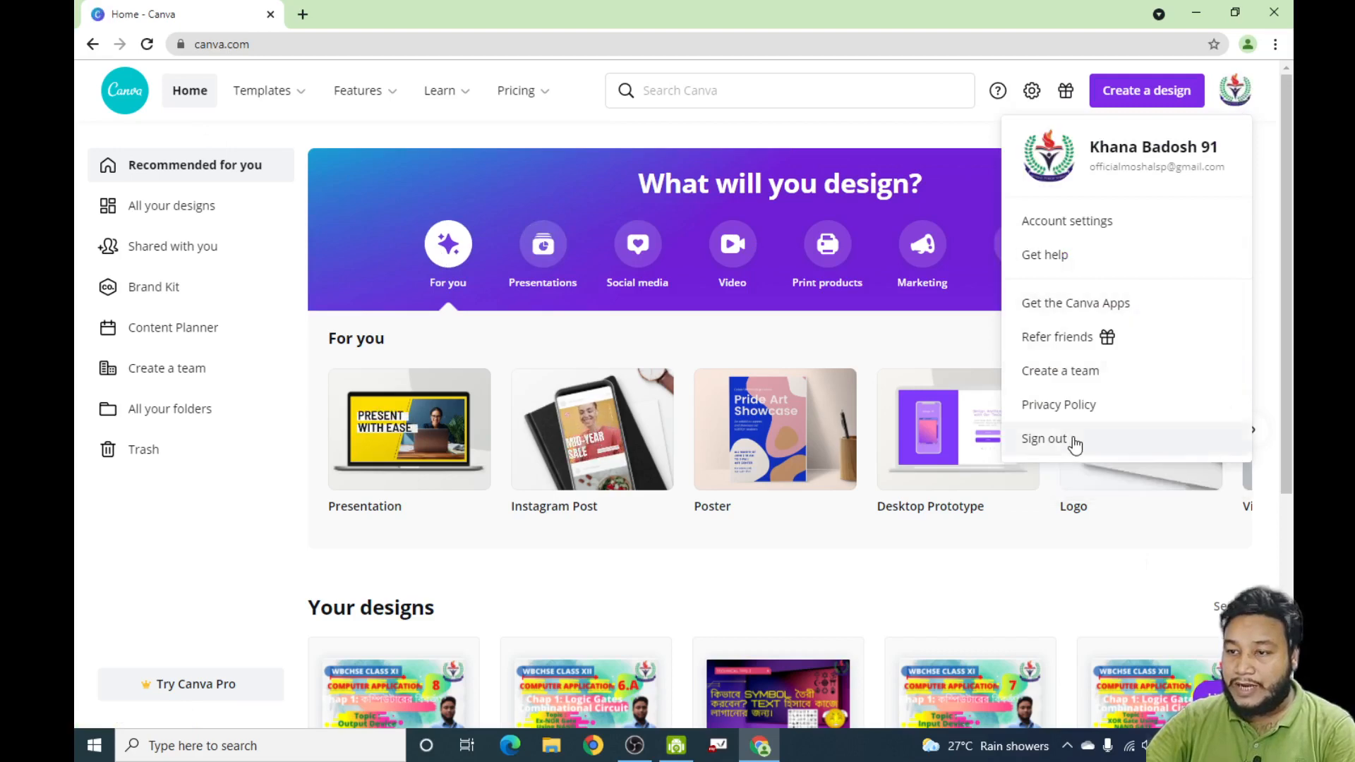
pyautogui.click(1067, 440)
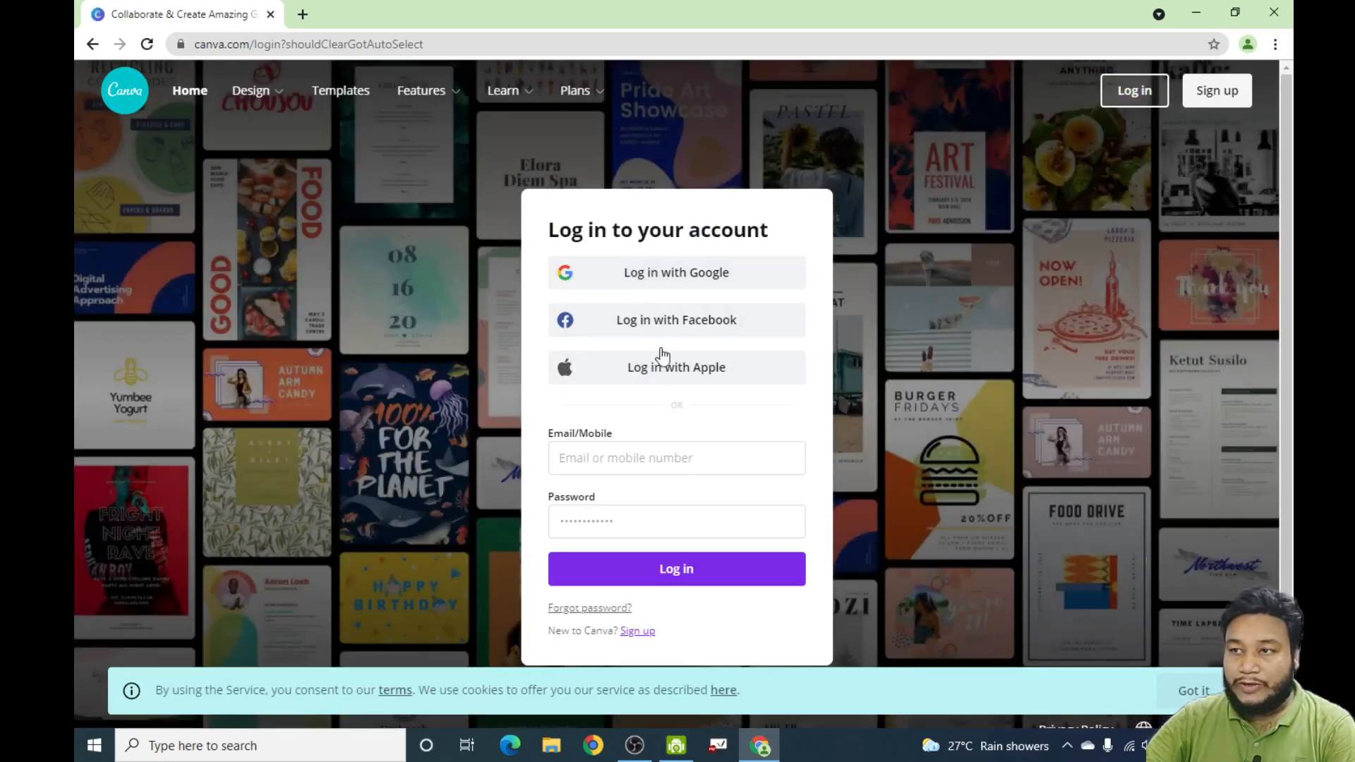
pyautogui.click(1199, 106)
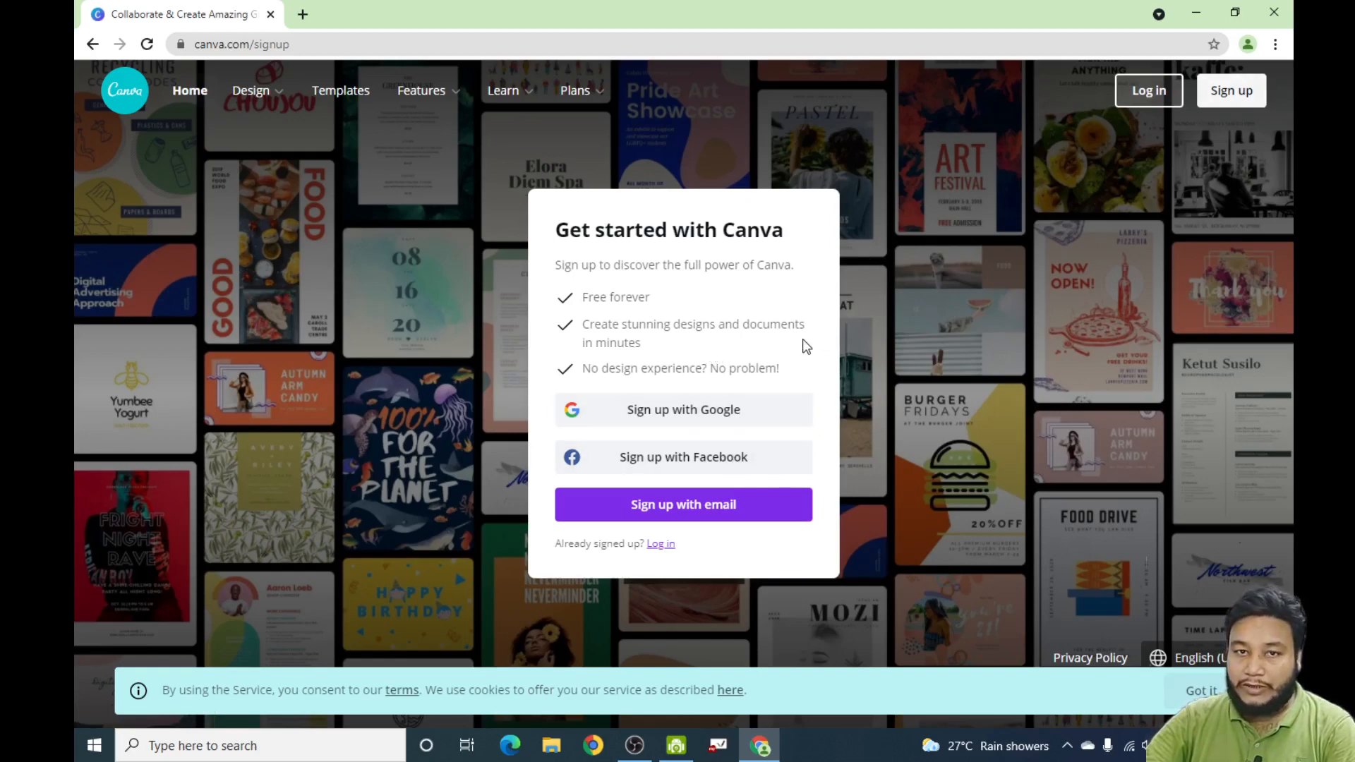
pyautogui.click(662, 545)
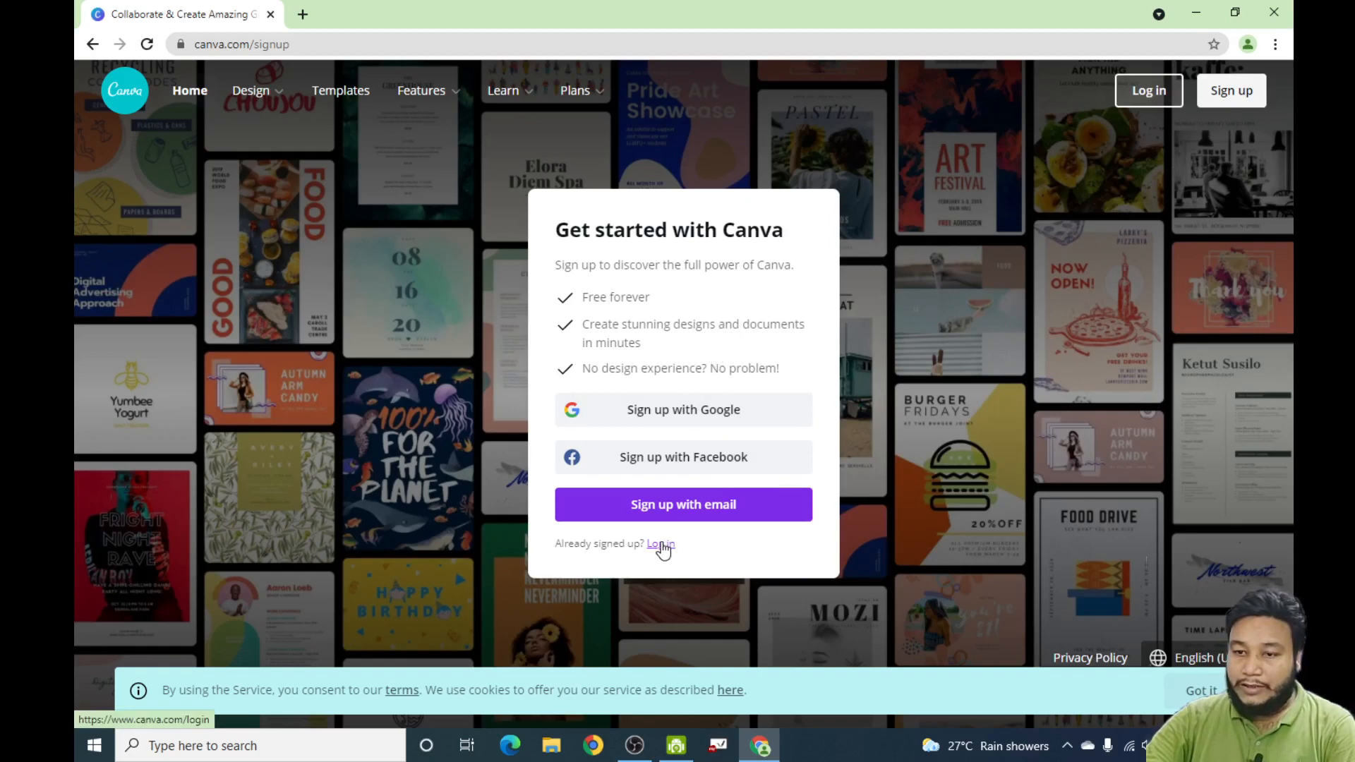
# - Log in with the saved e-mail address and the account password
pyautogui.click(649, 457)
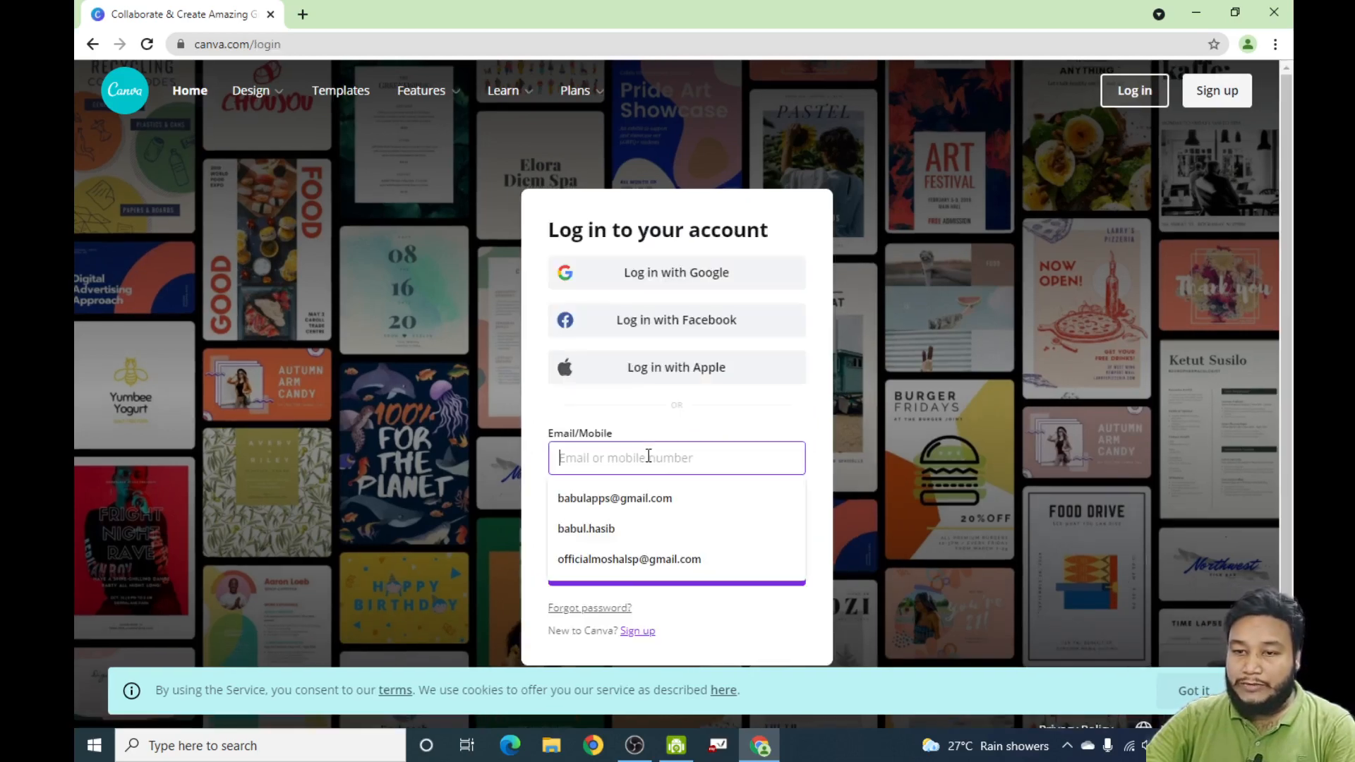
pyautogui.click(645, 559)
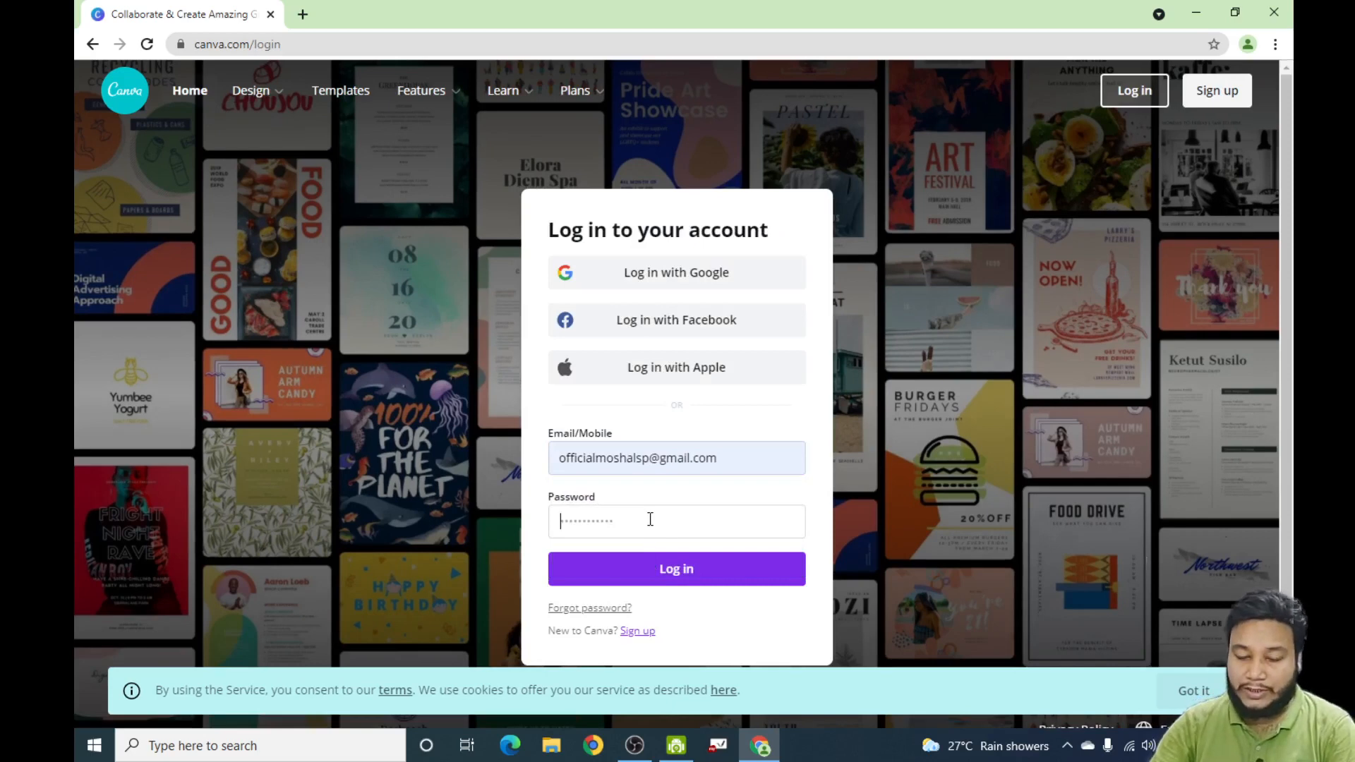
pyautogui.click(650, 519)
pyautogui.write('•')
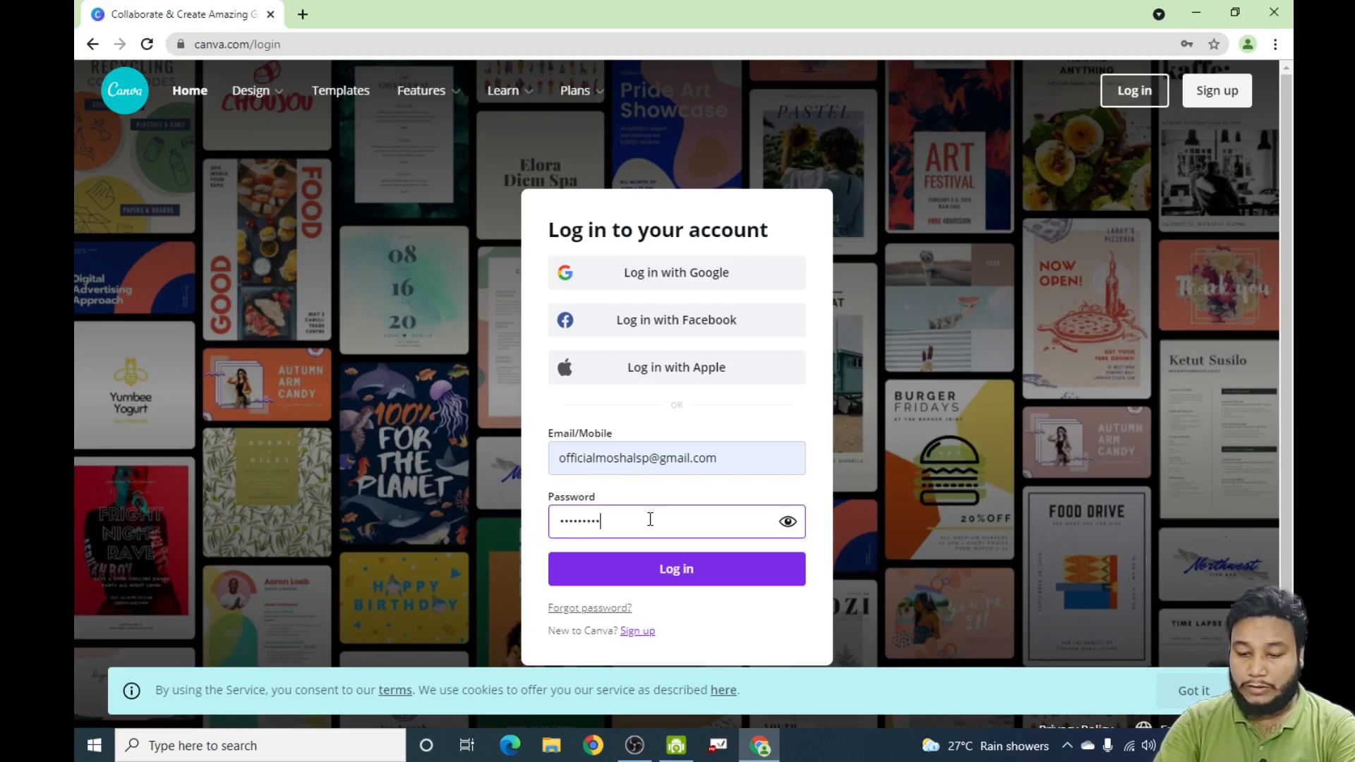
pyautogui.click(689, 569)
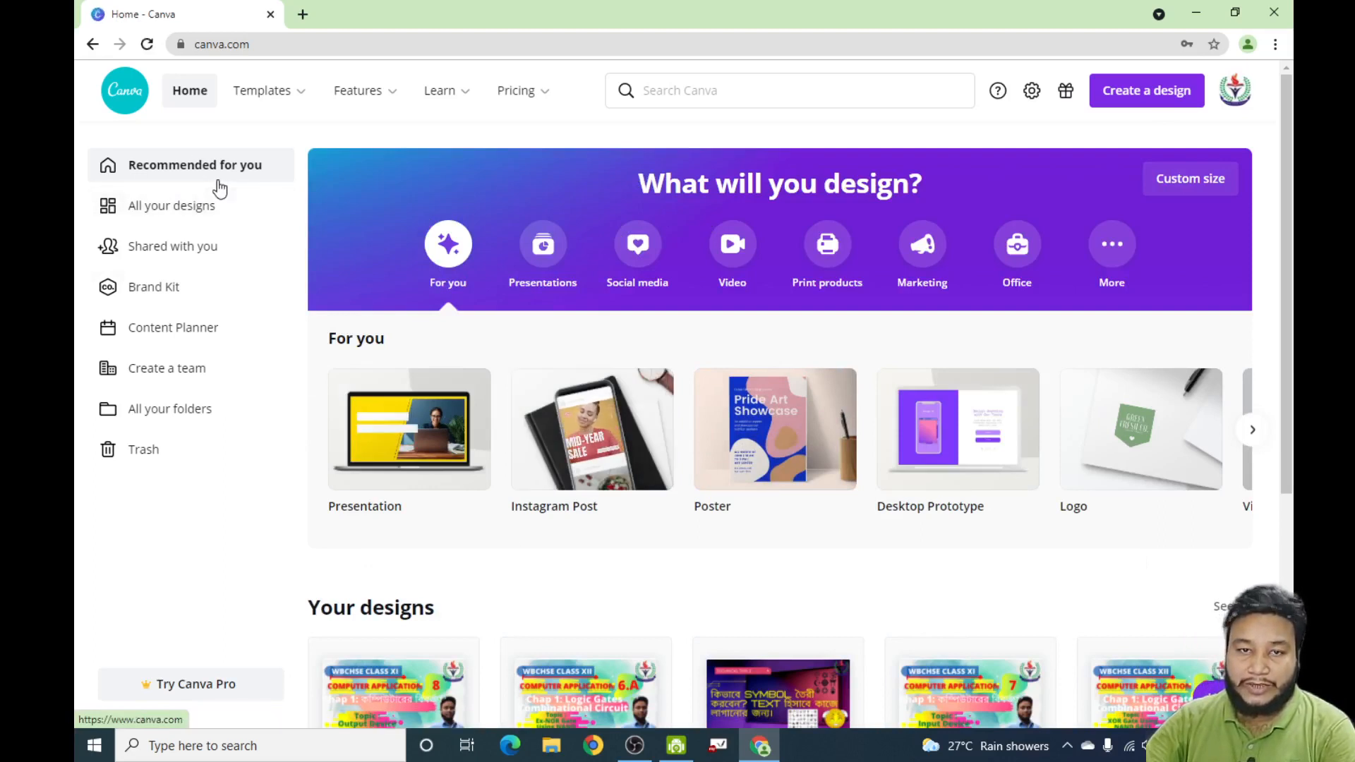
# - Look through the all designs, shared, Brand Kit and Content Planner sections, and return to the recommended home page
pyautogui.click(179, 221)
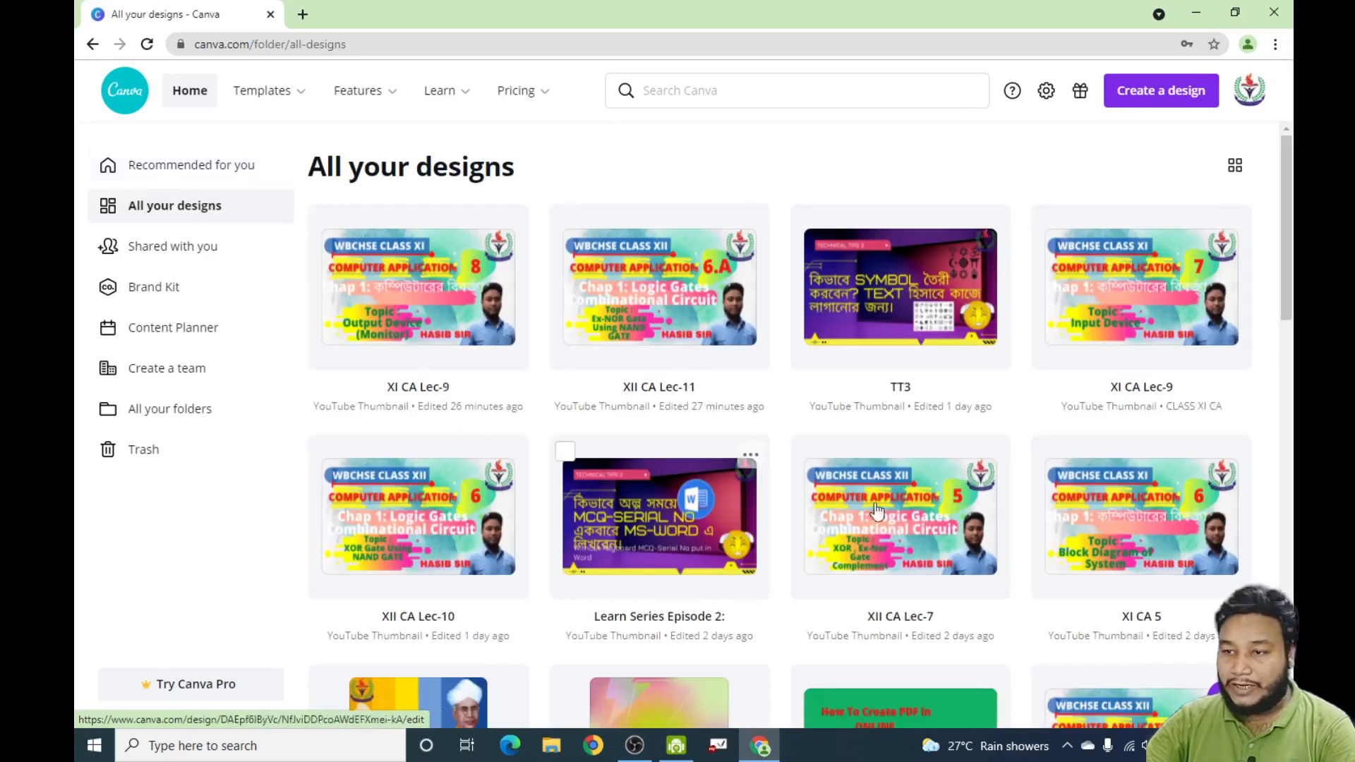
pyautogui.click(177, 257)
pyautogui.click(171, 297)
pyautogui.click(173, 332)
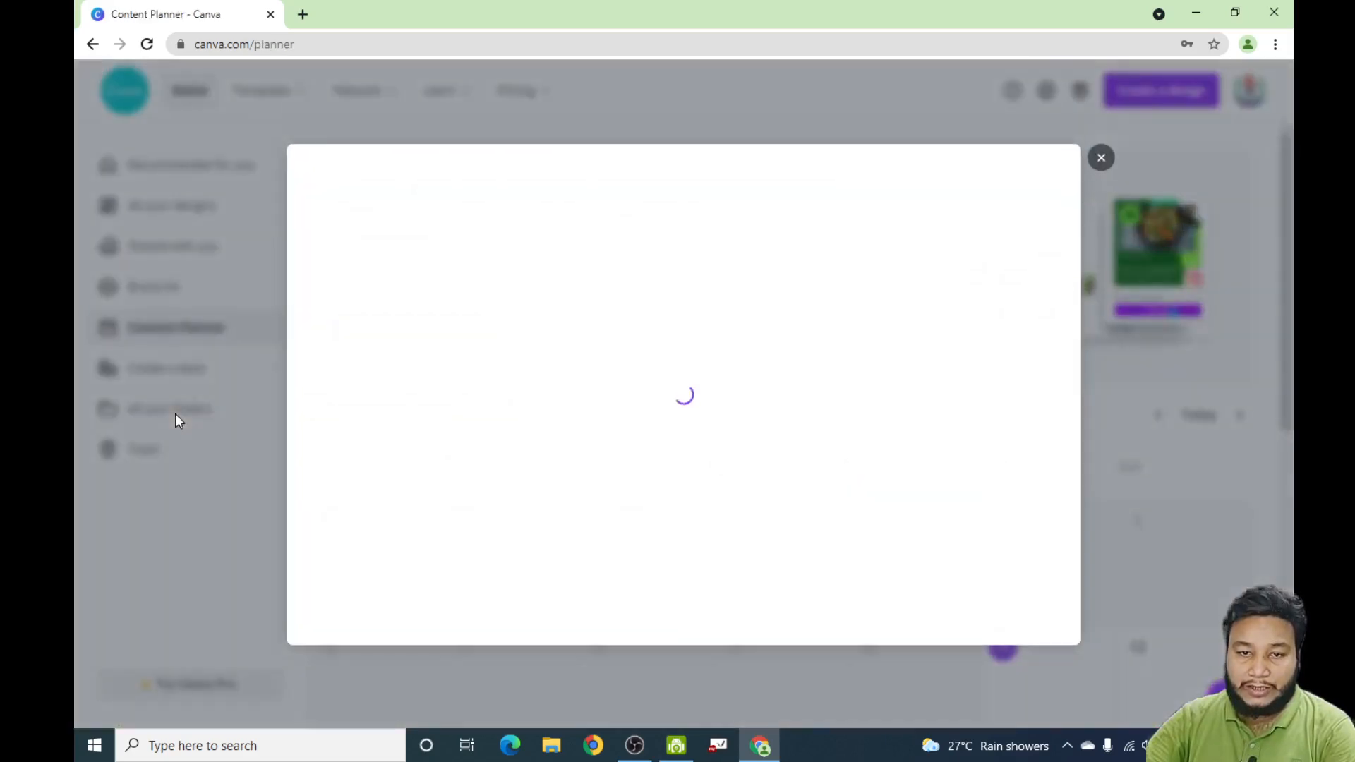
pyautogui.click(175, 414)
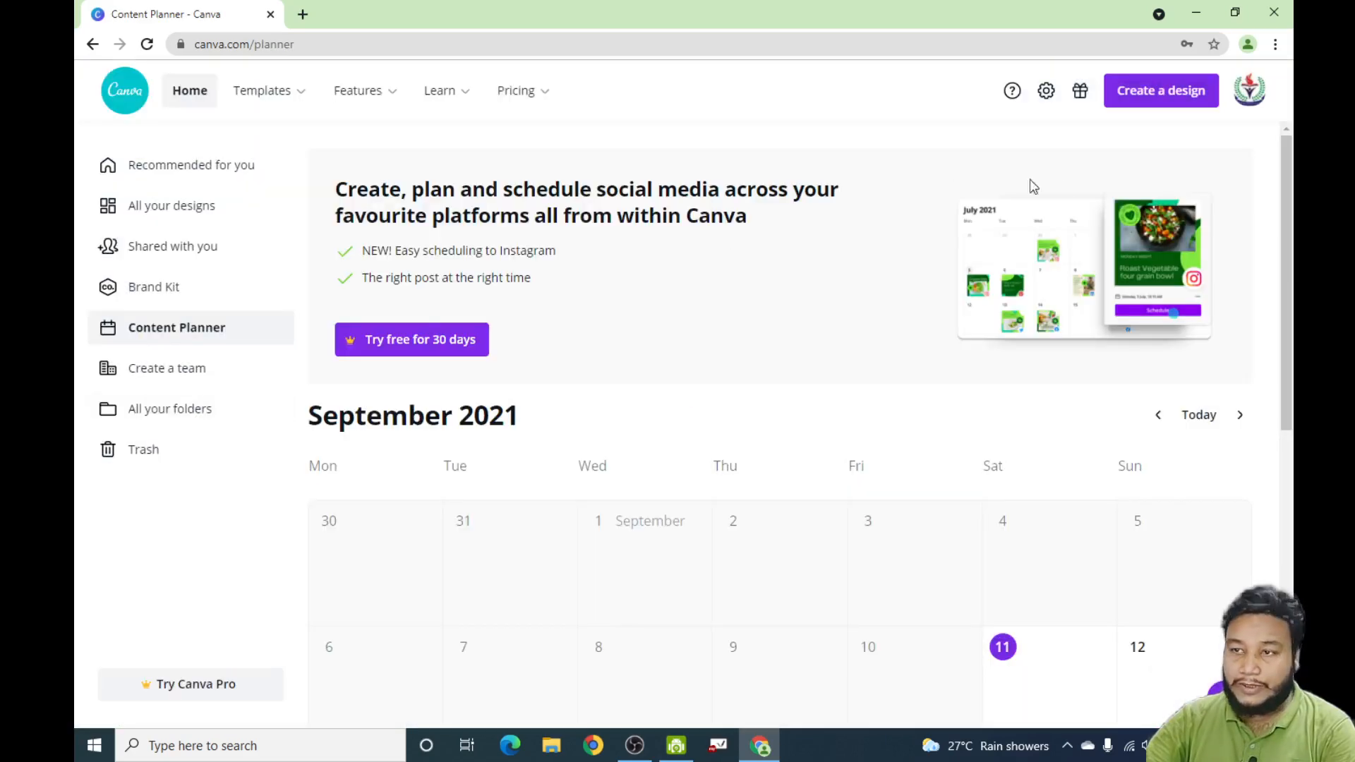
pyautogui.click(192, 170)
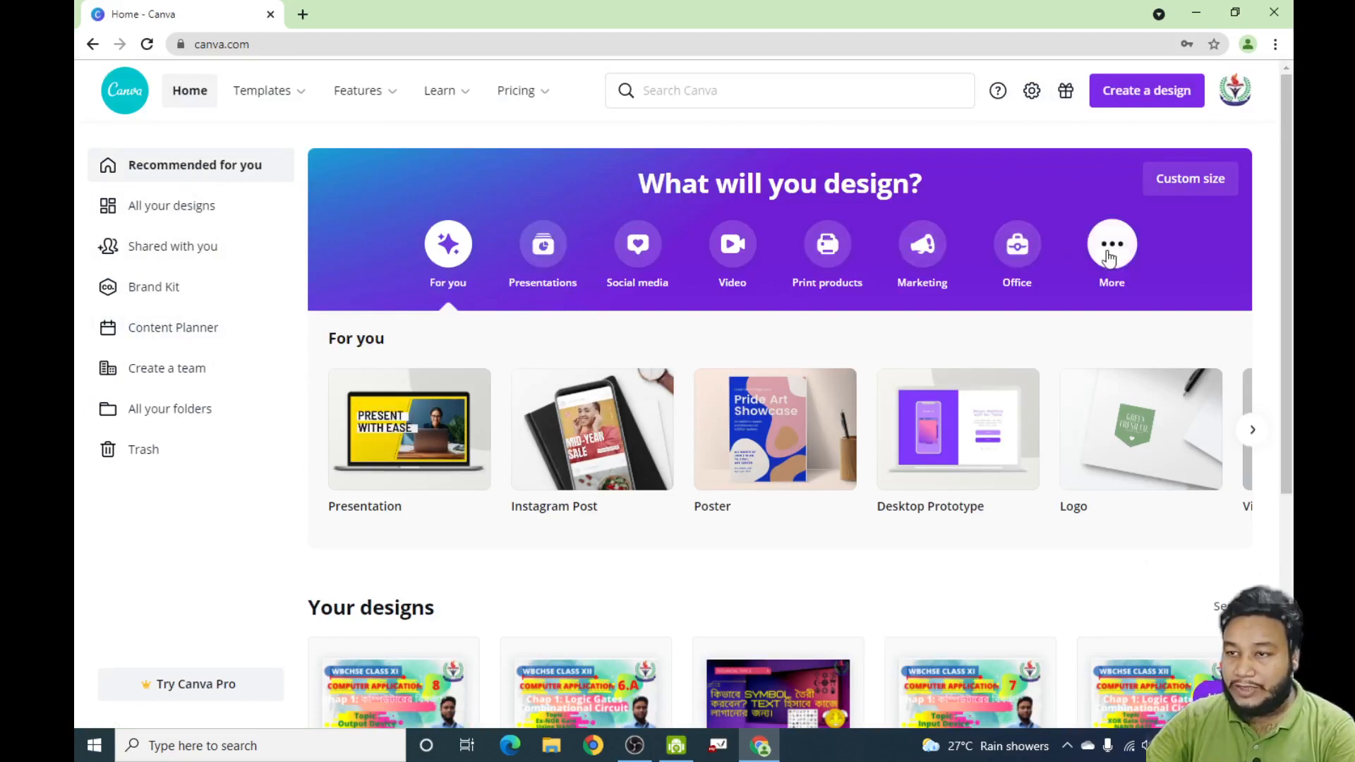
# - Create a YouTube Thumbnail design by searching for "you", and apply the recently used "How to Choose a Smart TV" template
pyautogui.click(1151, 106)
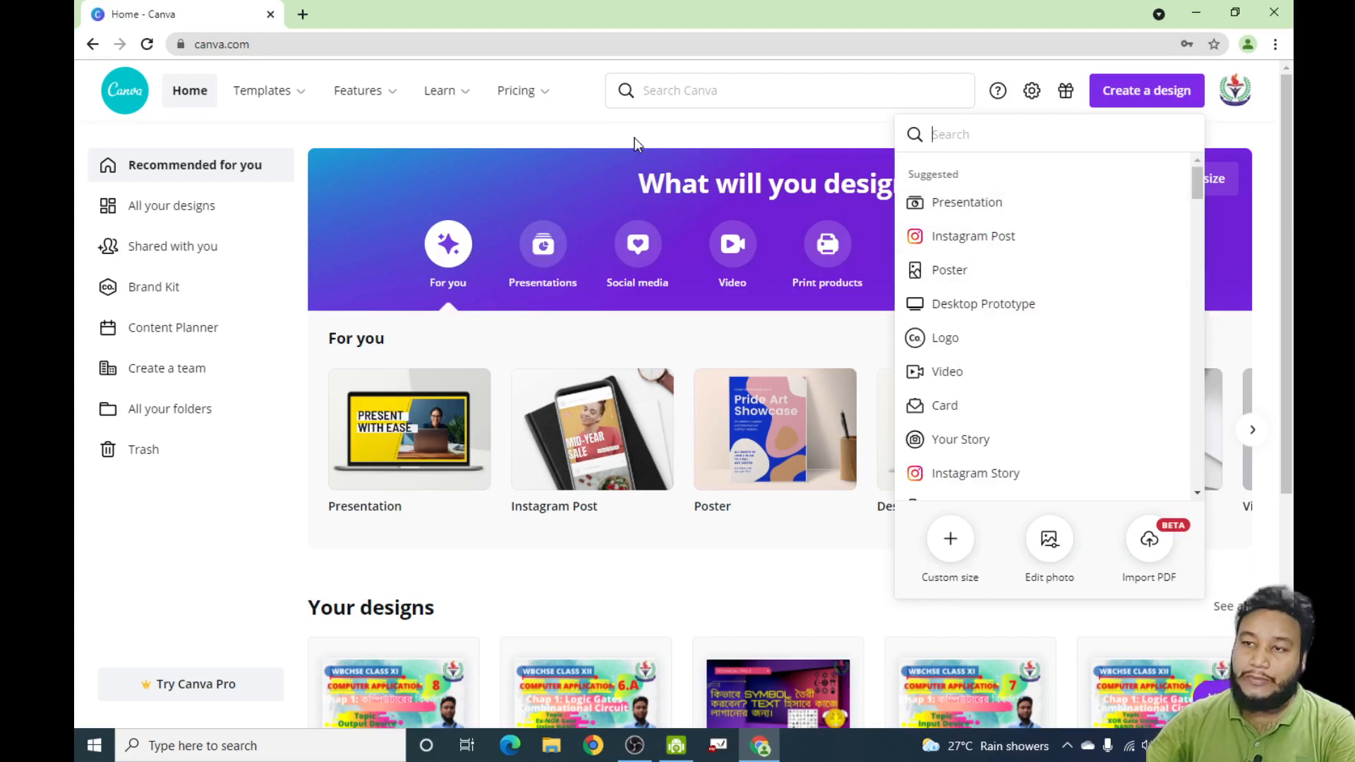
pyautogui.write('you')
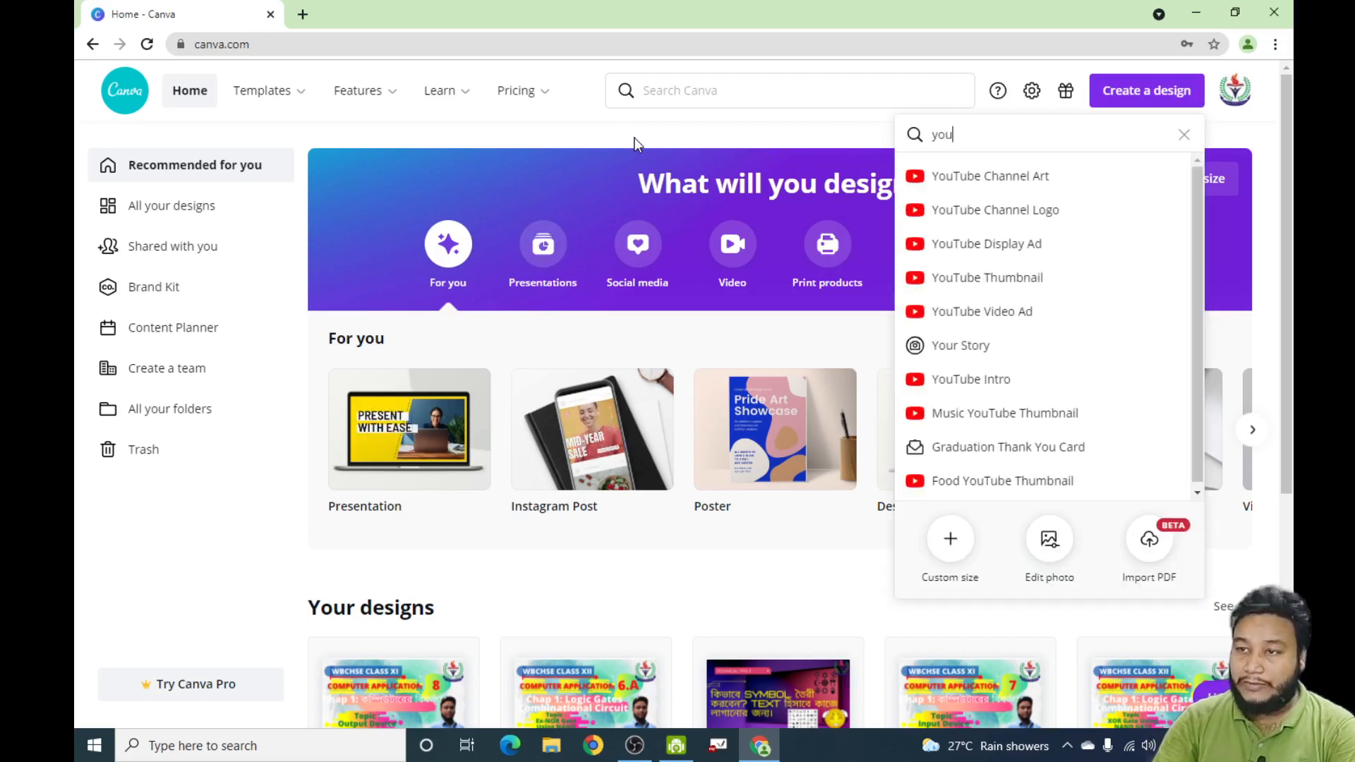
pyautogui.click(1006, 293)
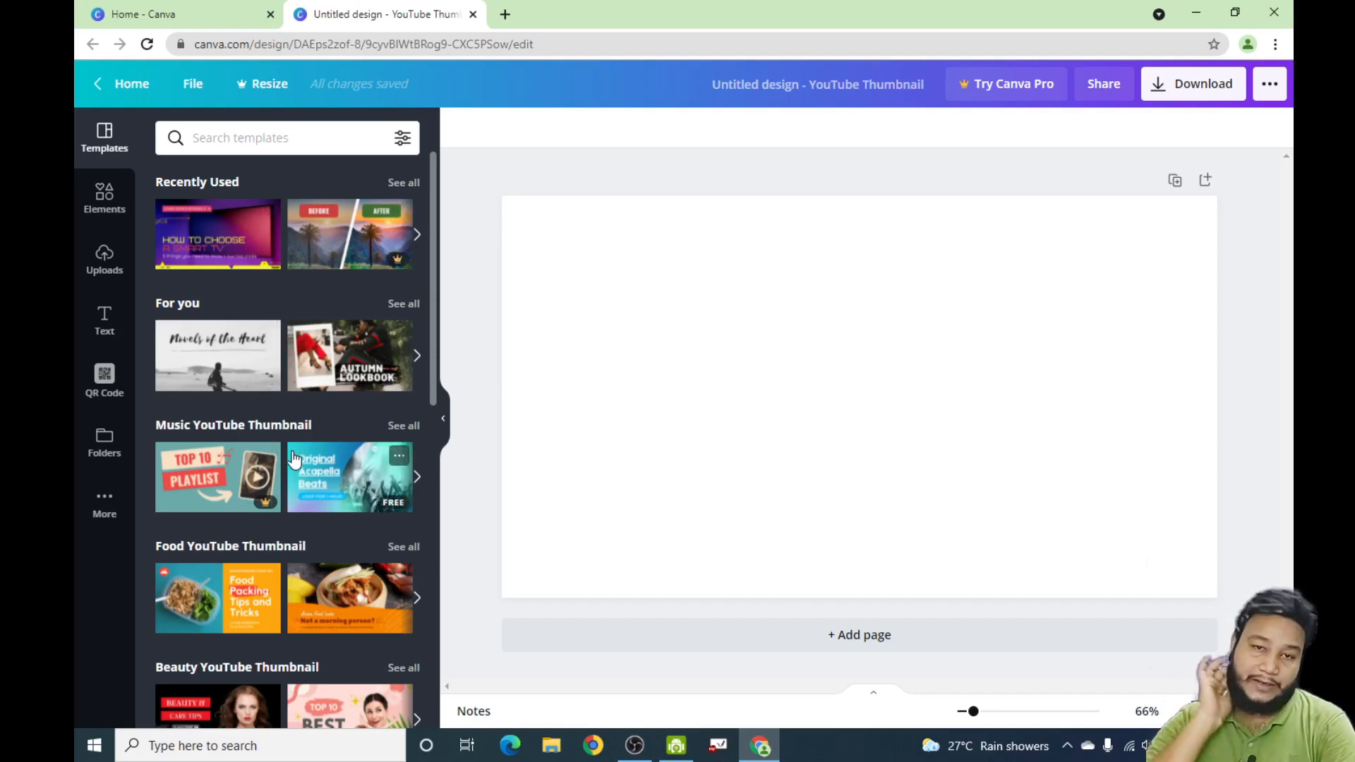
pyautogui.click(207, 230)
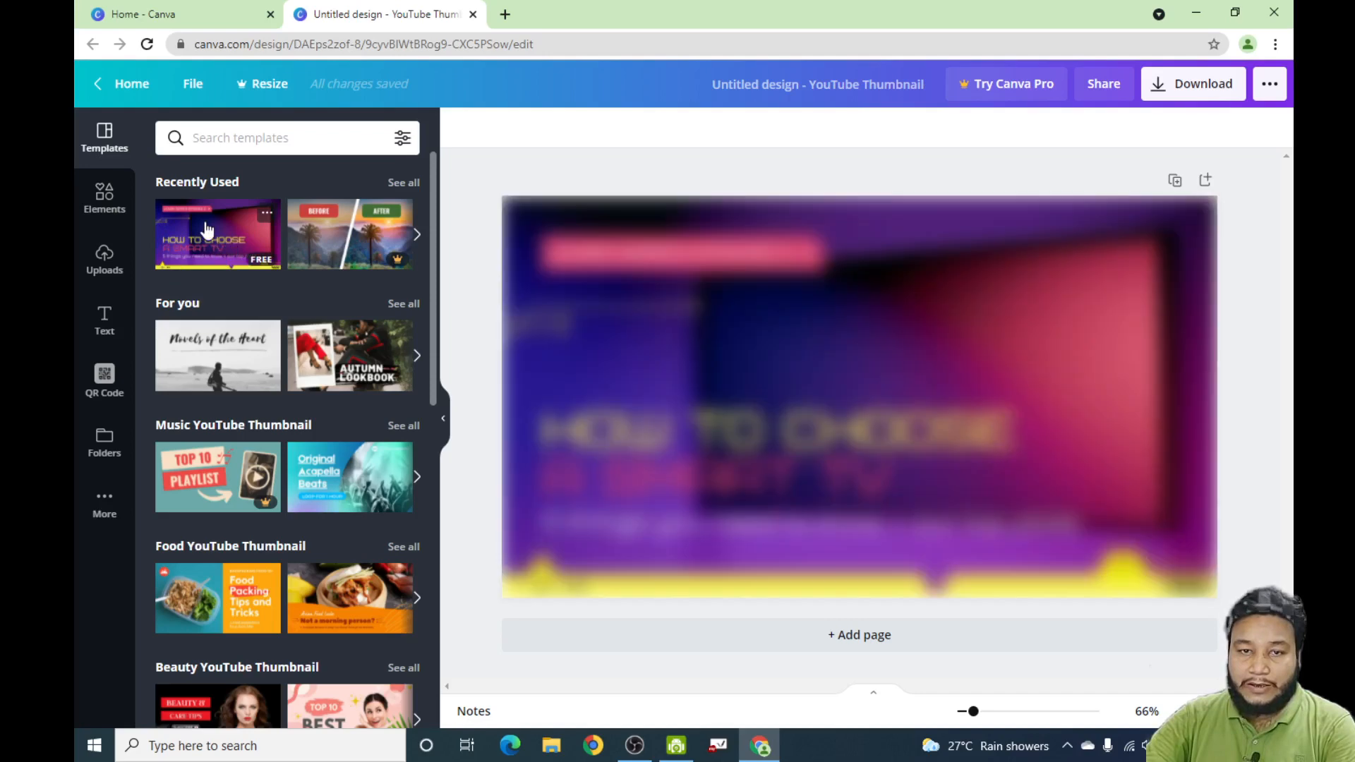
pyautogui.click(712, 378)
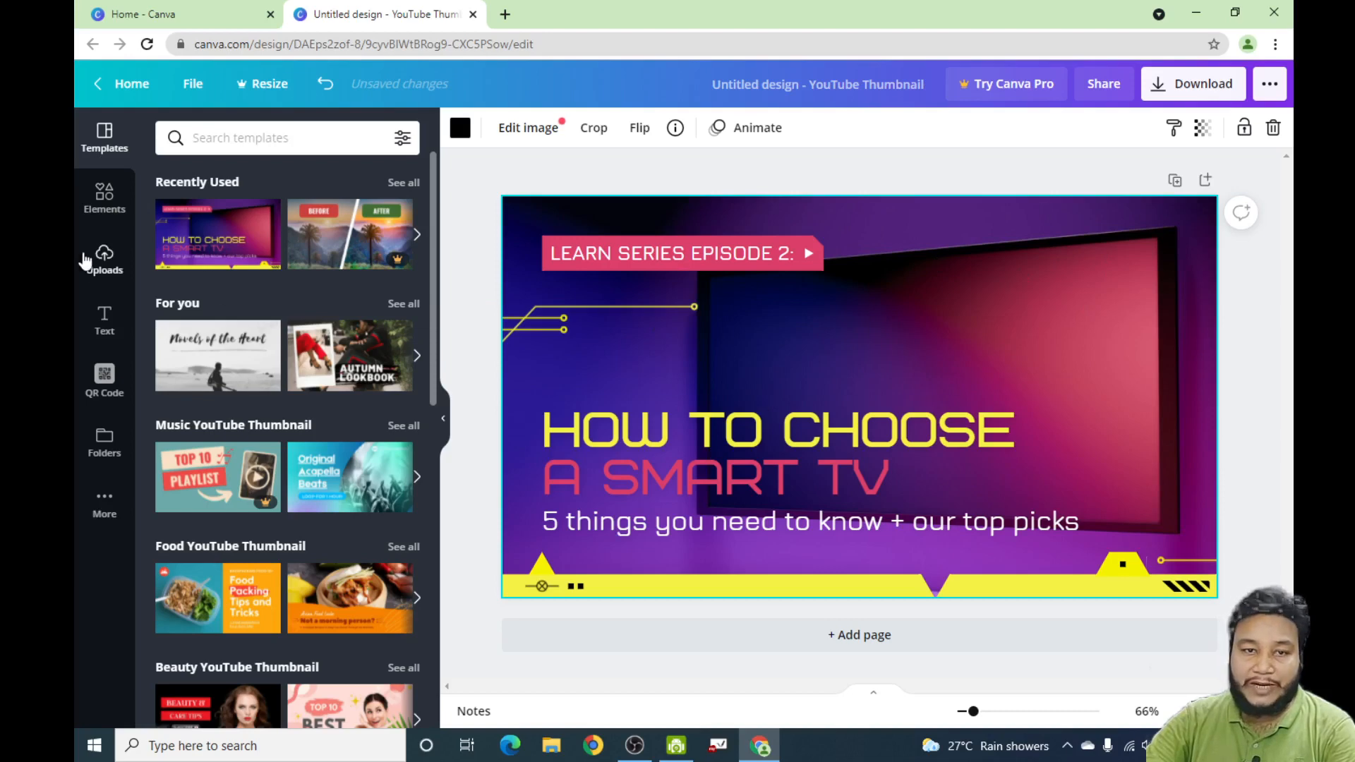
# - Examine the media upload sources, including the device file browser, and the text and QR code options
pyautogui.click(106, 262)
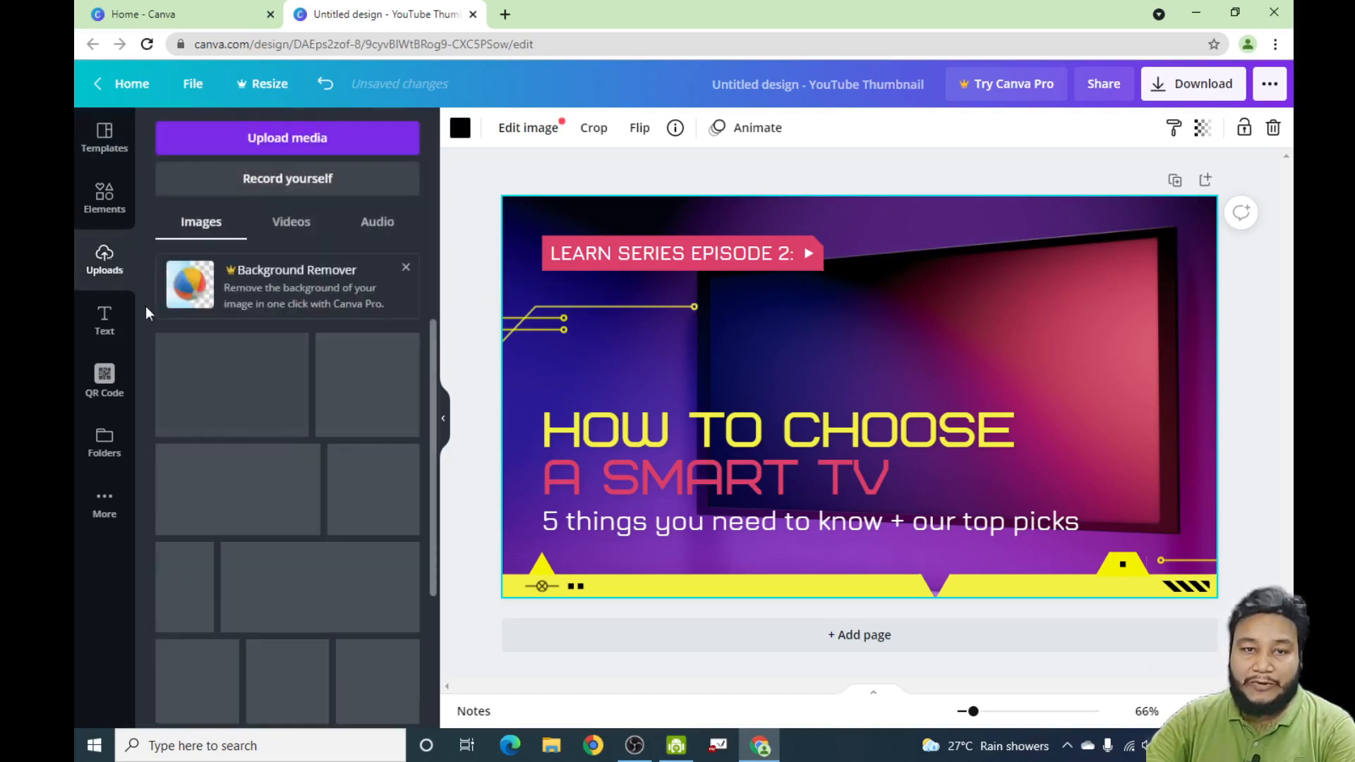
pyautogui.click(272, 147)
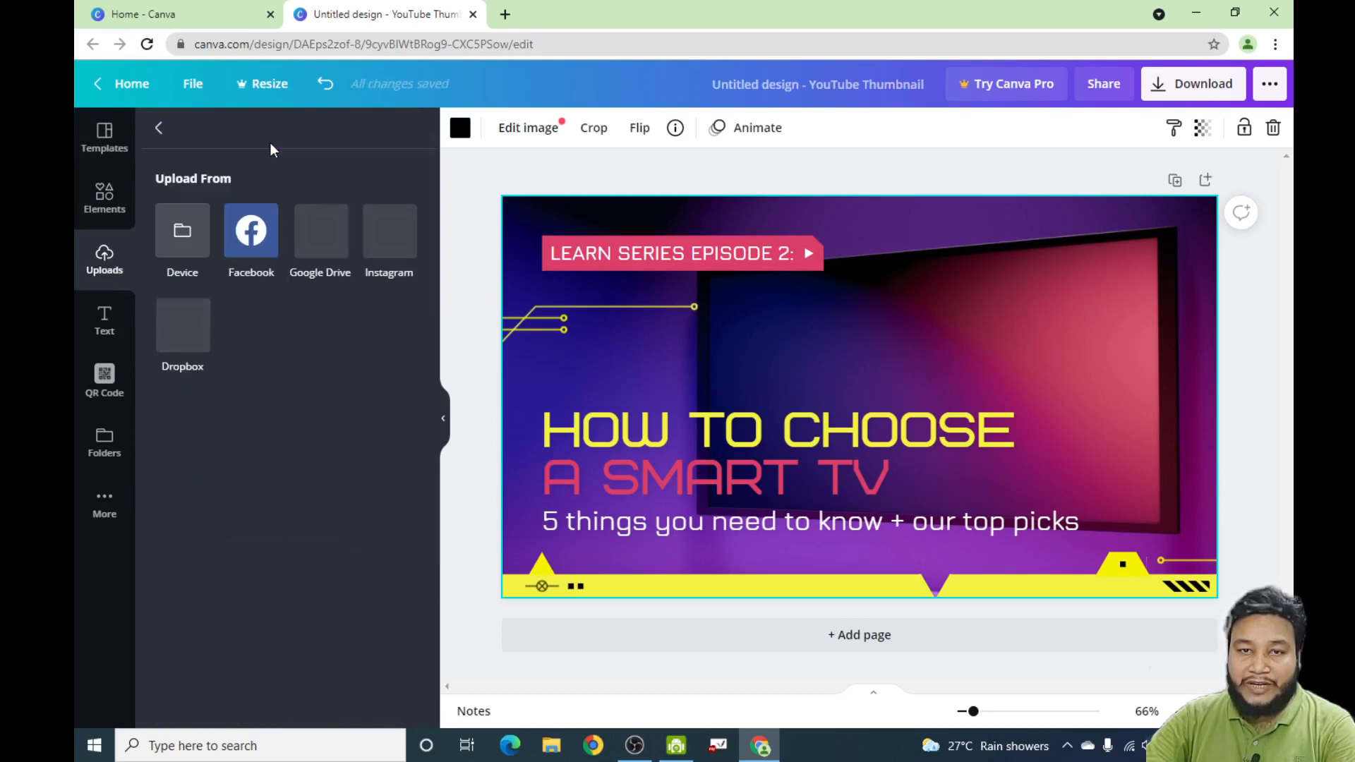
pyautogui.click(183, 232)
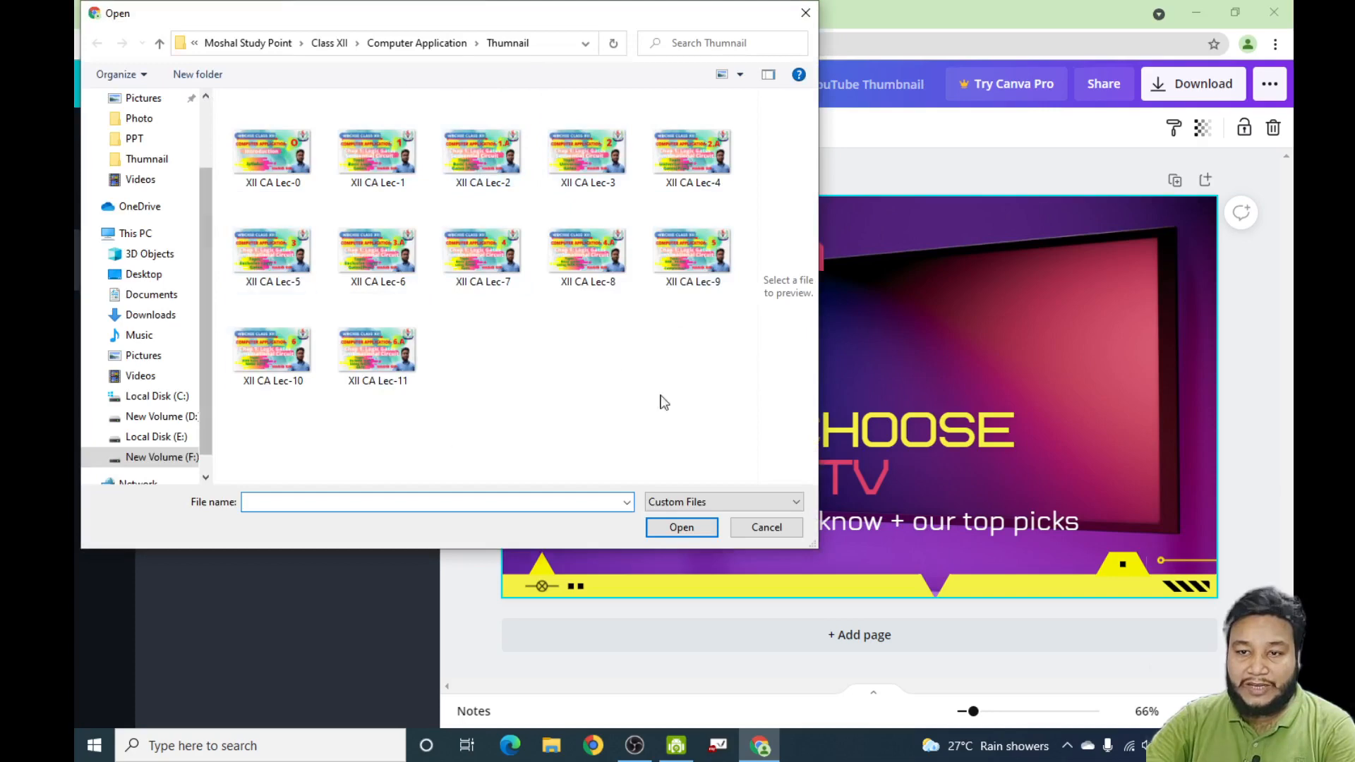
pyautogui.click(766, 528)
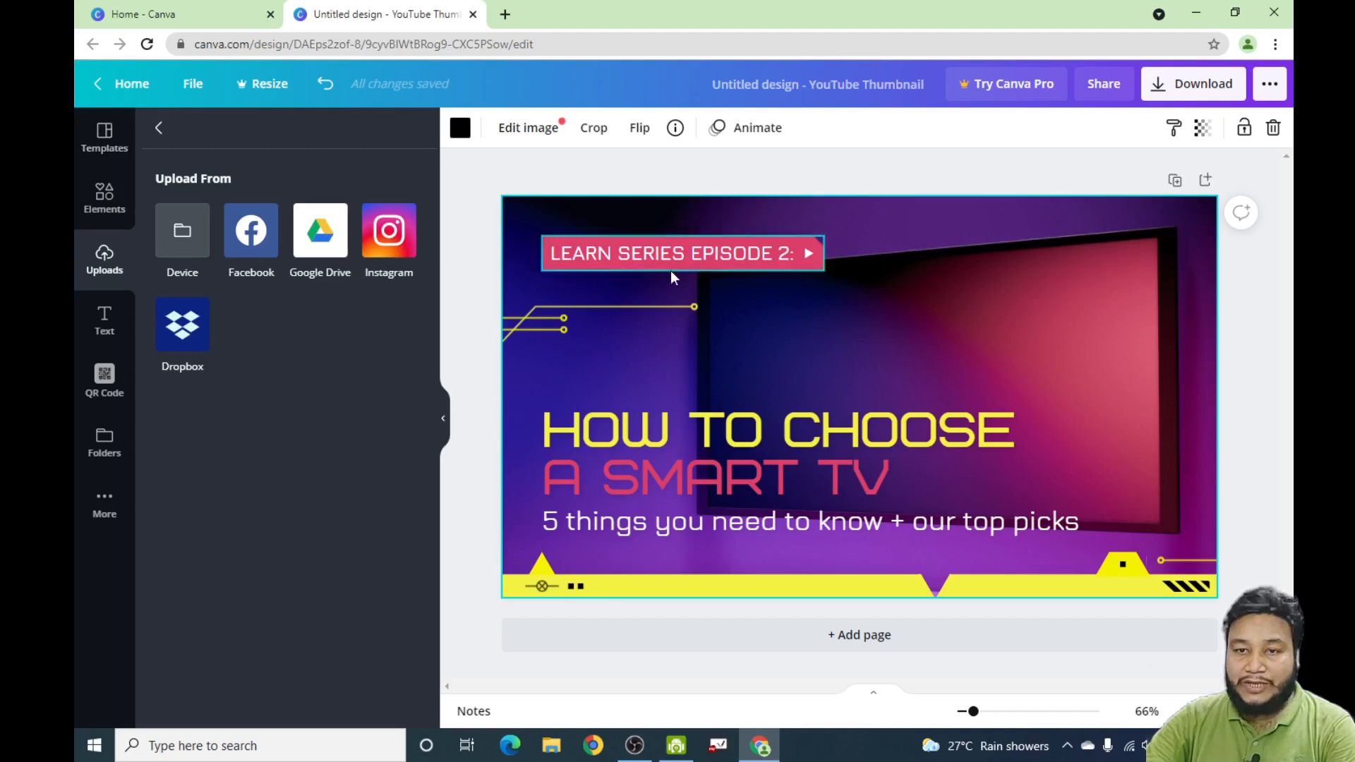
pyautogui.click(157, 128)
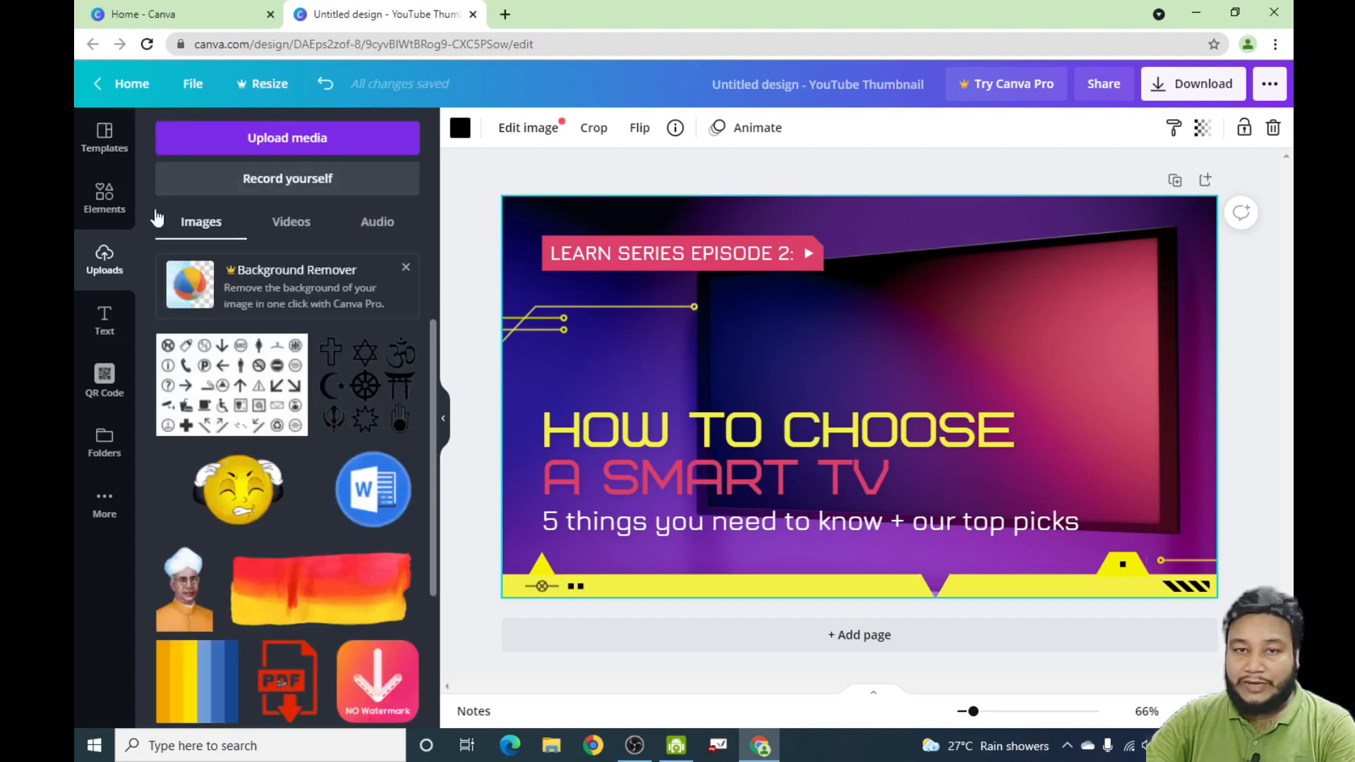
pyautogui.click(105, 319)
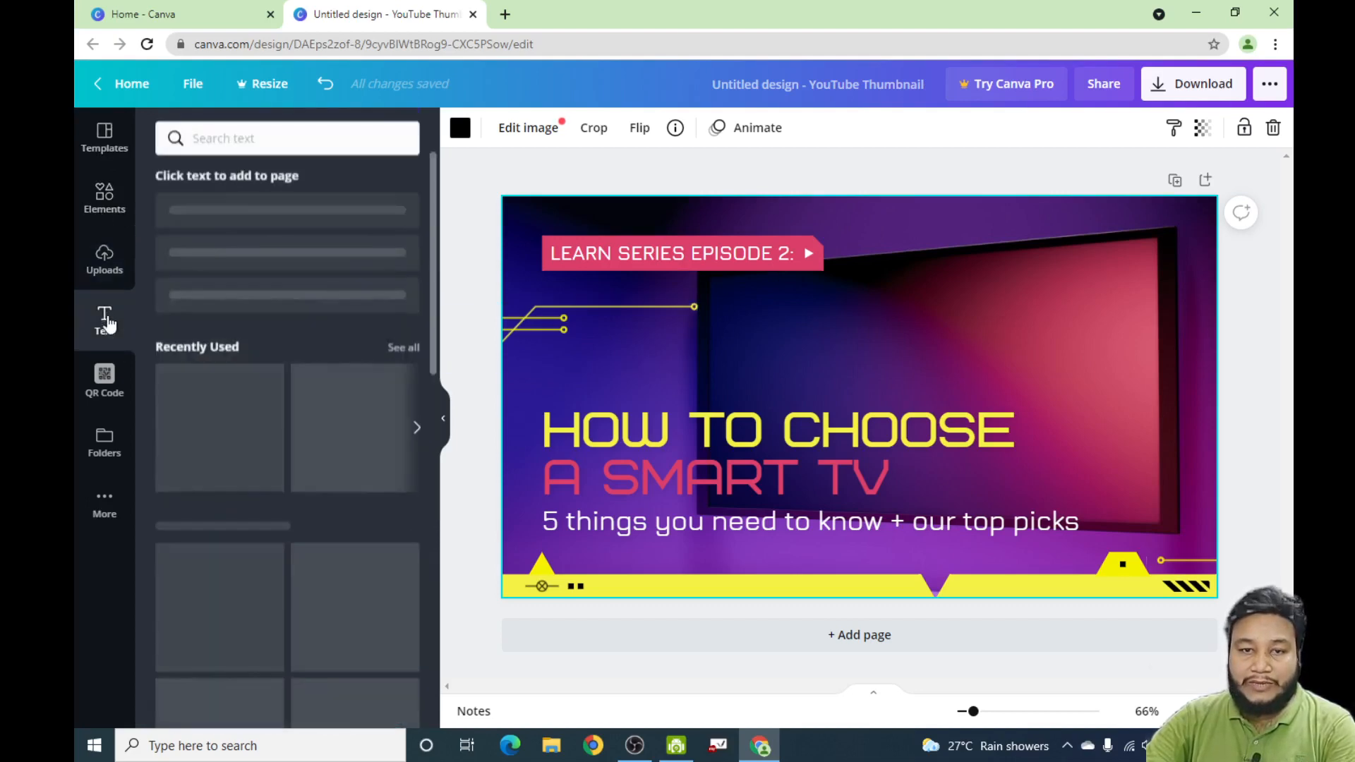
pyautogui.click(103, 378)
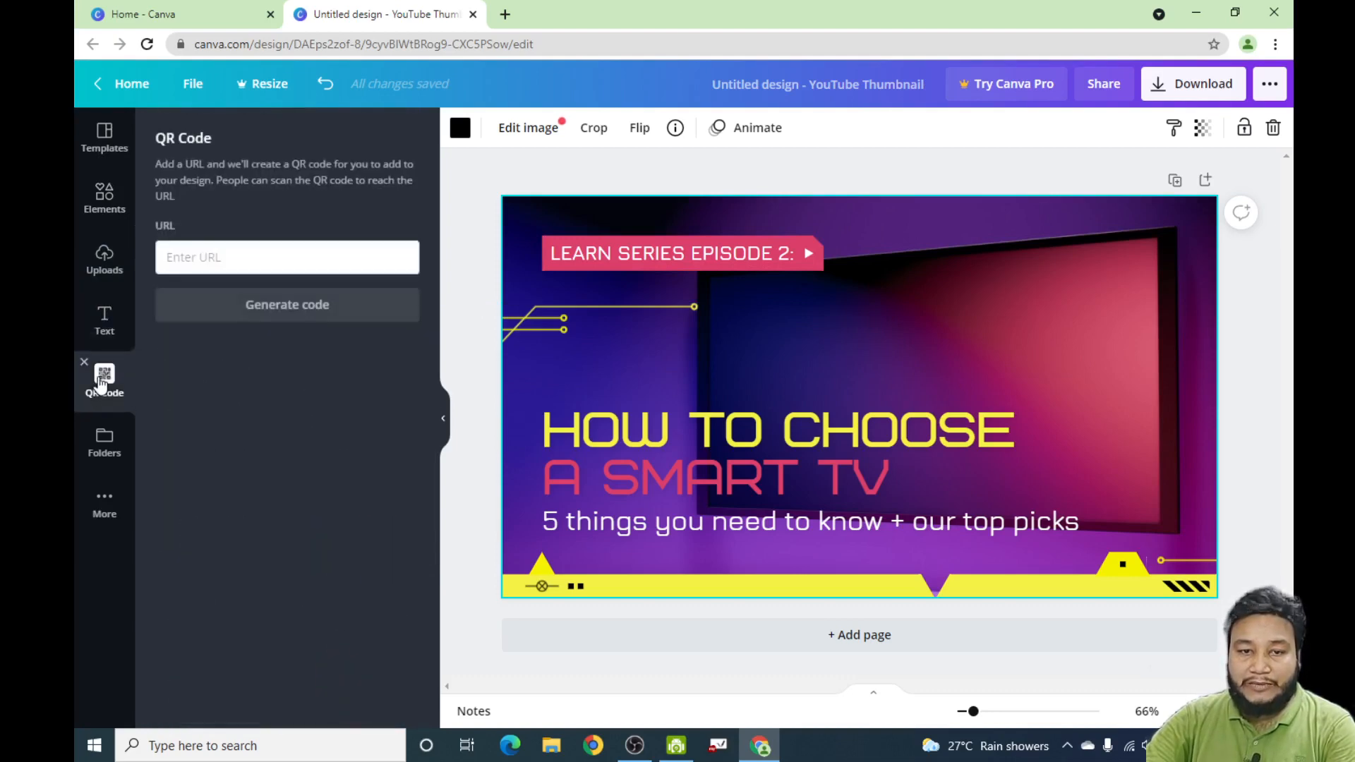
pyautogui.click(106, 331)
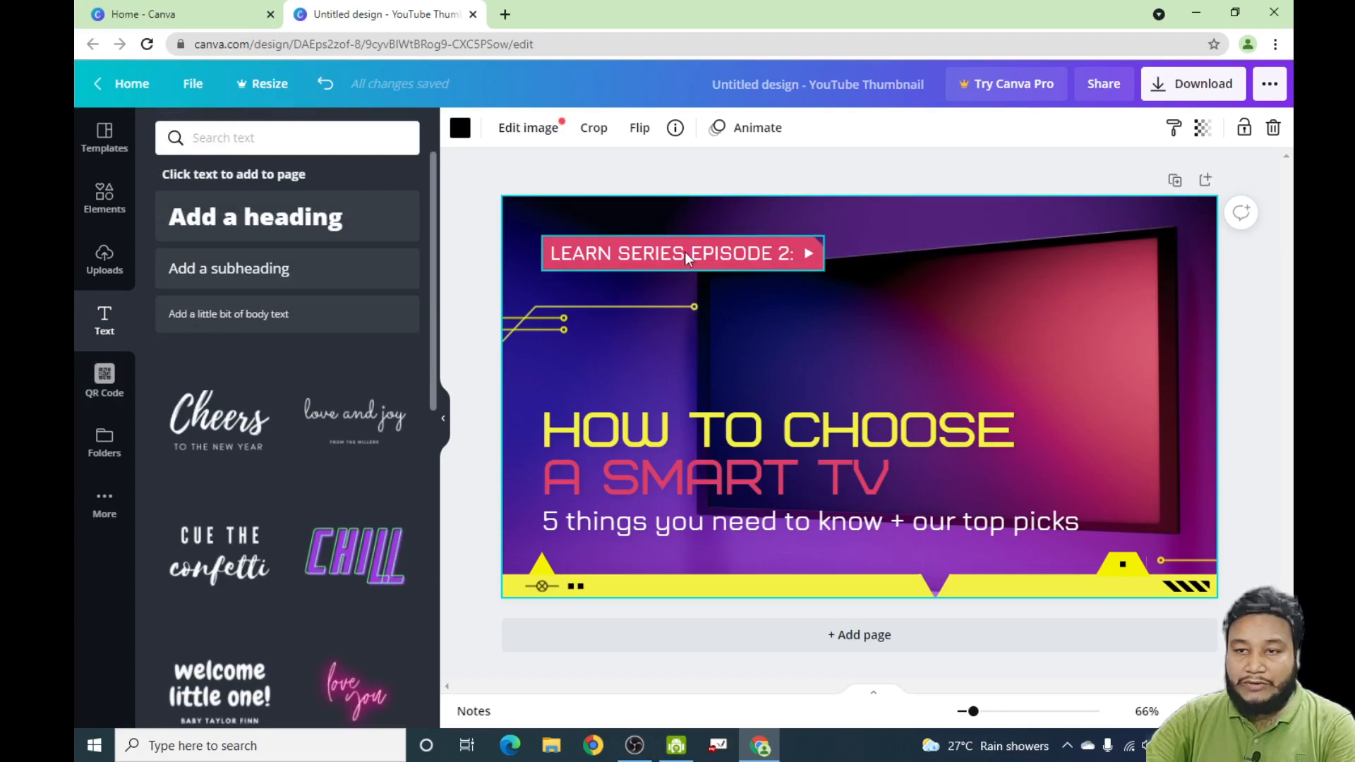
# - Replace the "LEARN SERIES EPISODE 2:" label text with "TECHNICAL TIPS 4"
pyautogui.click(792, 258)
pyautogui.doubleClick(786, 256)
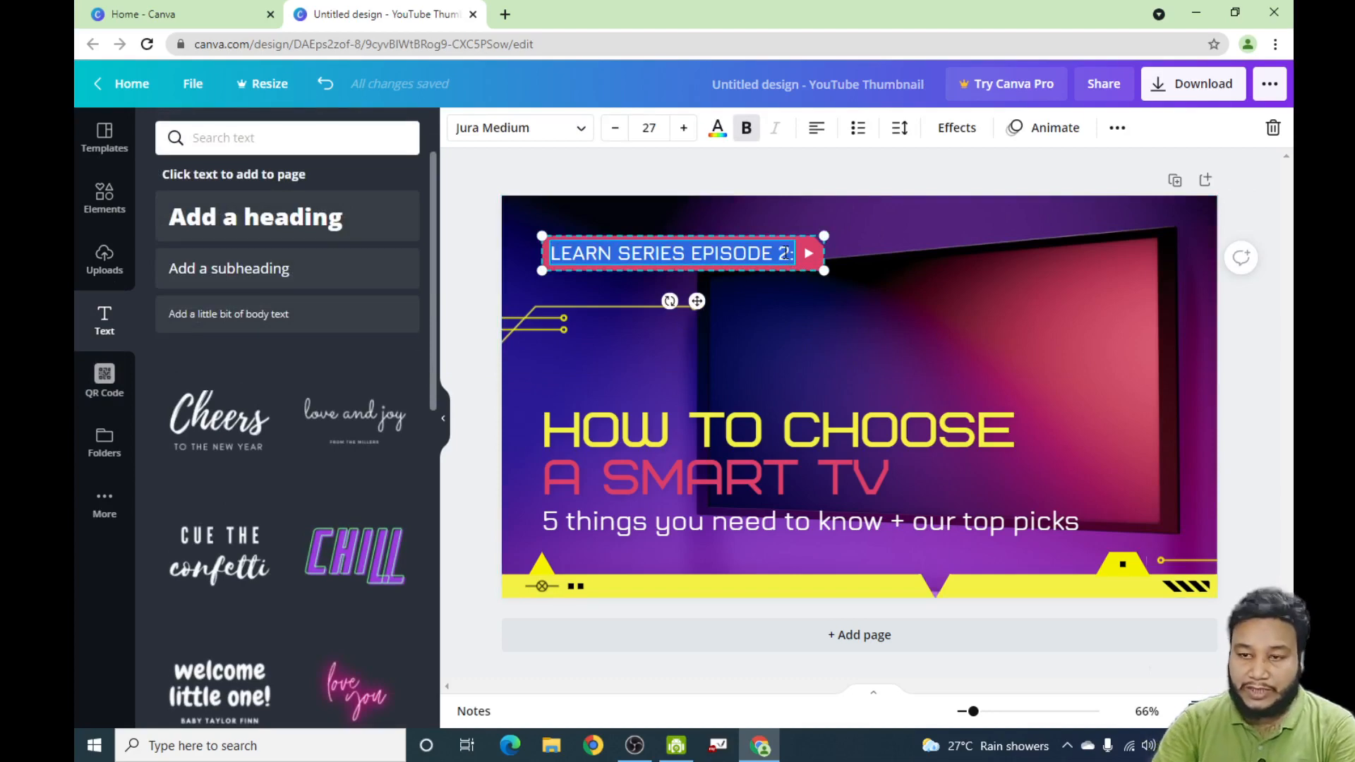
pyautogui.press('BackSpace')
pyautogui.write('TECHNICAL TIPS 4')
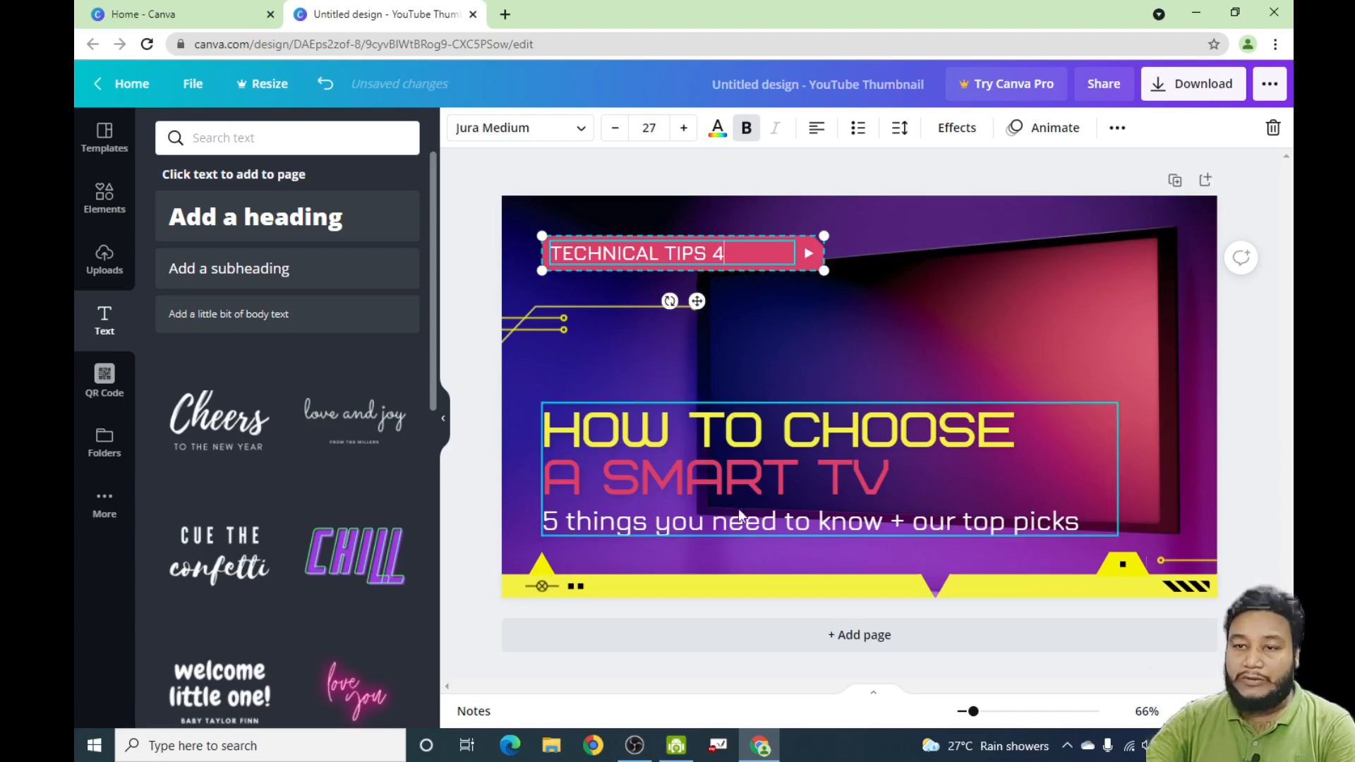
# - Replace the "HOW TO CHOOSE A SMART TV" headline with "HOW TO CREATE THUMNAIL WITHOUT PHOTOSHOP?"
pyautogui.click(883, 481)
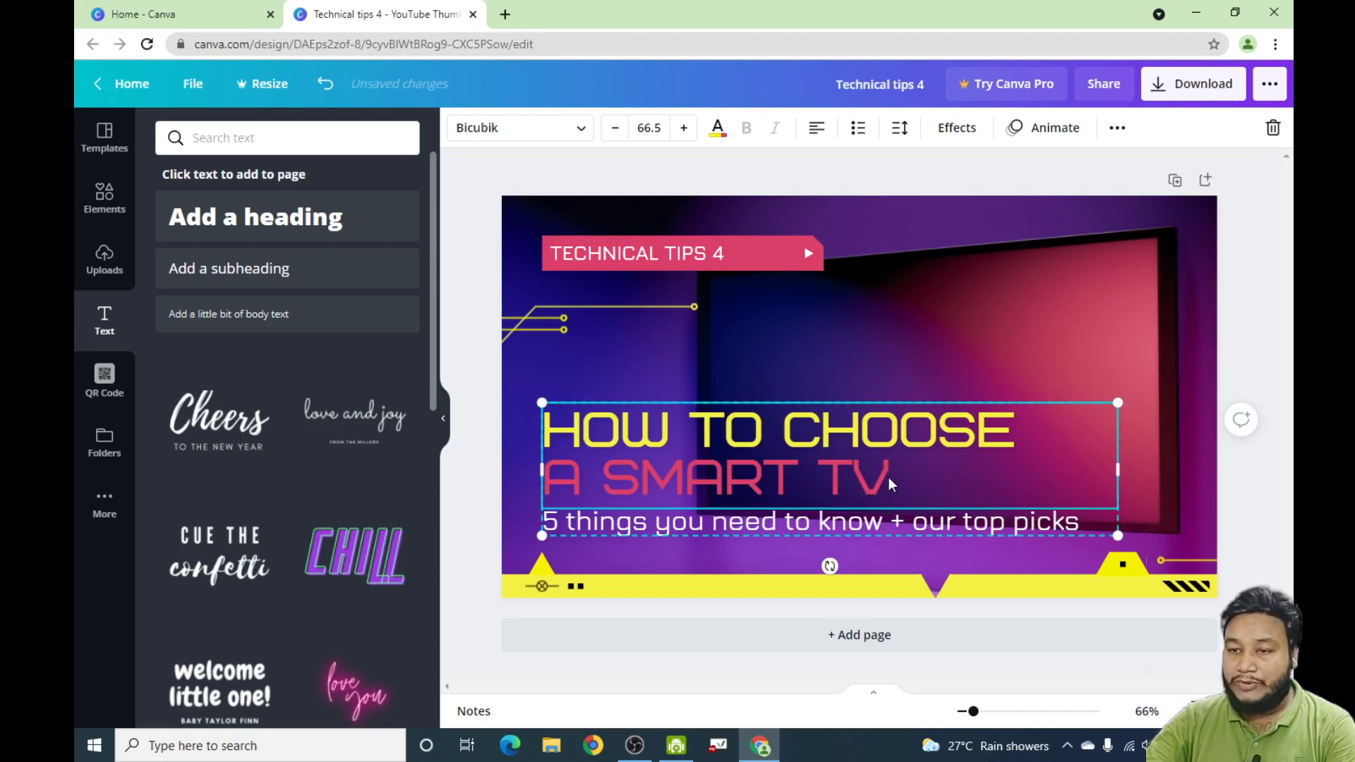
pyautogui.click(891, 478)
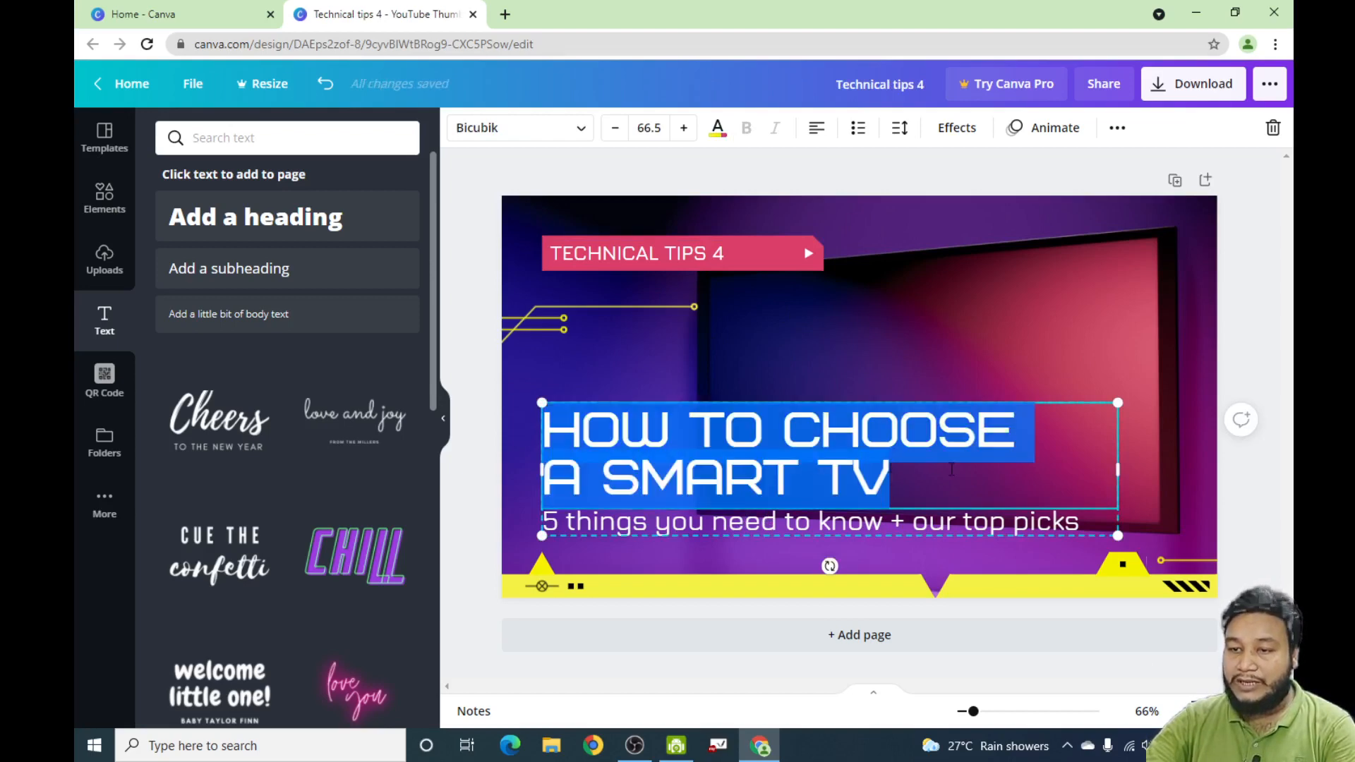
pyautogui.click(918, 492)
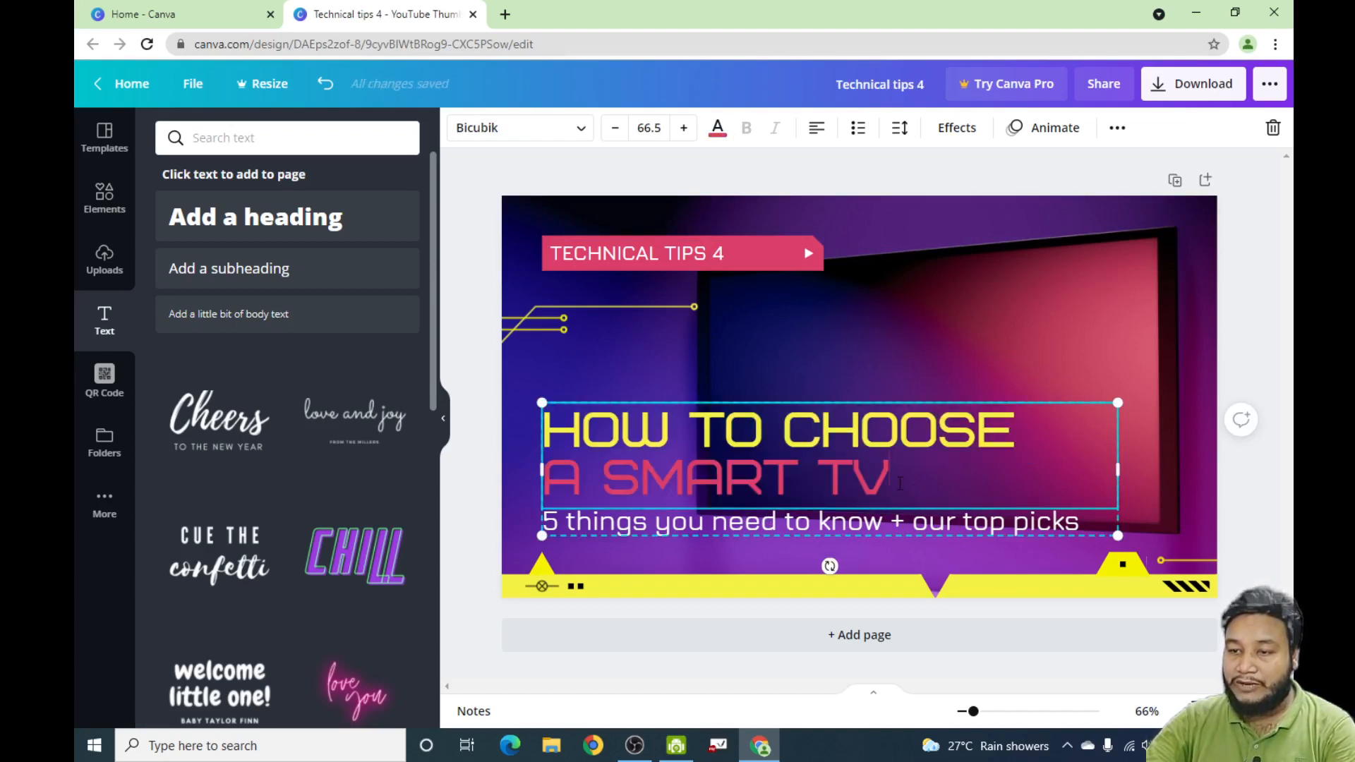
pyautogui.moveTo(900, 483); pyautogui.dragTo(577, 443)
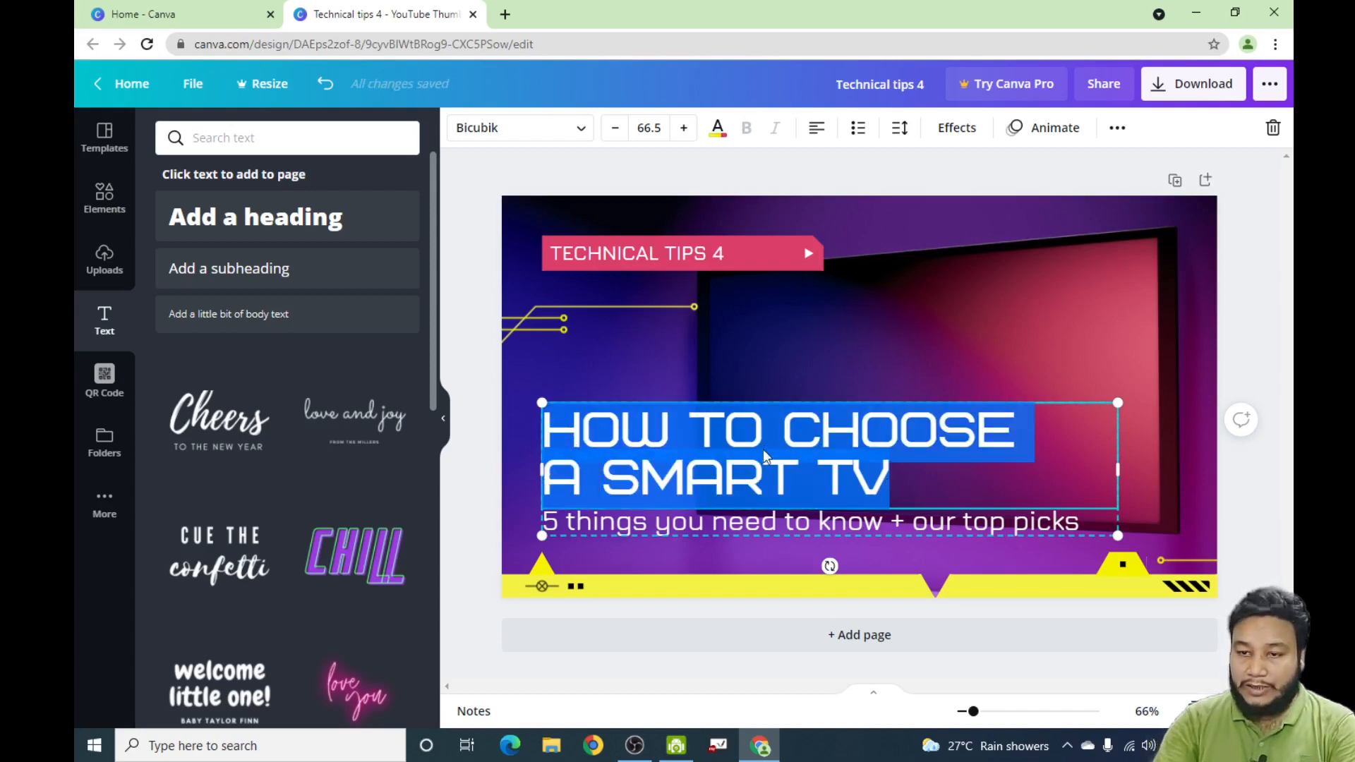
pyautogui.write('HOW')
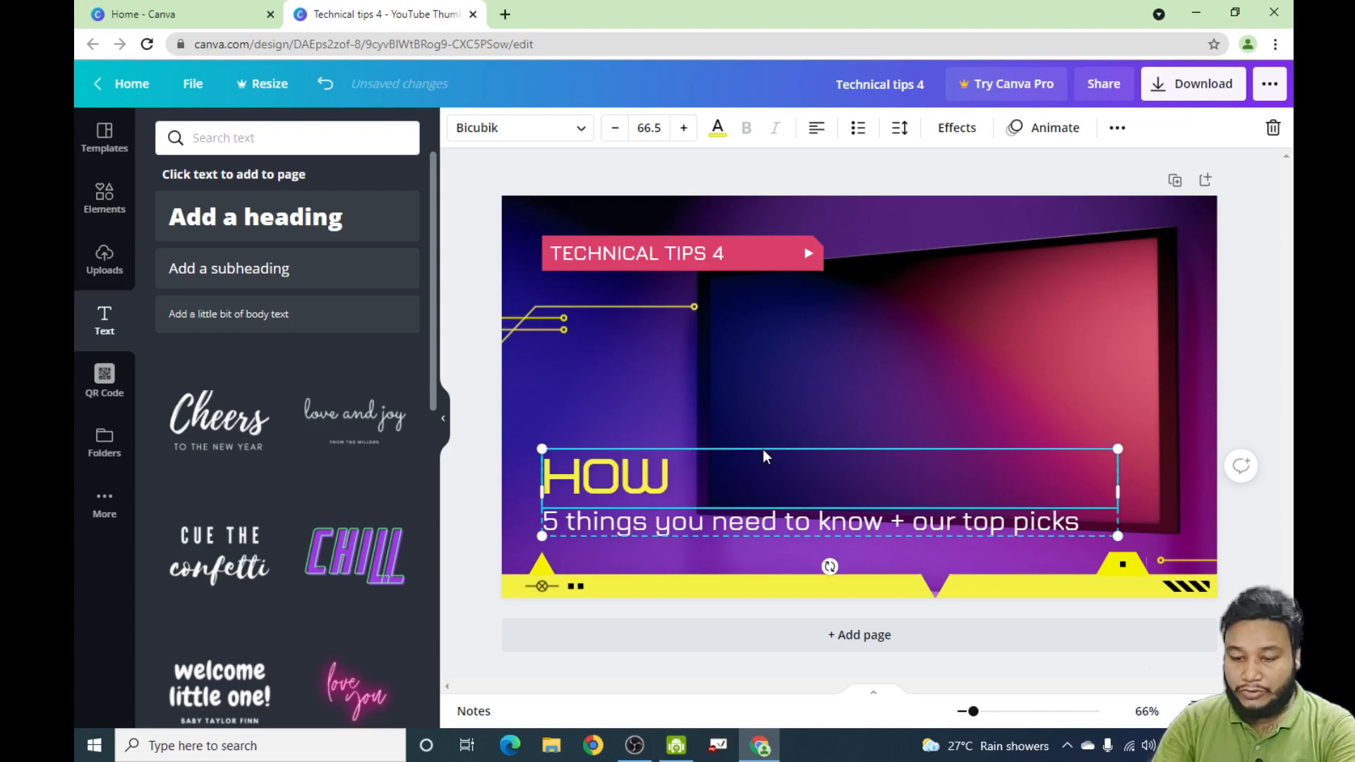
pyautogui.write(' TP')
pyautogui.press('BackSpace')
pyautogui.write('O')
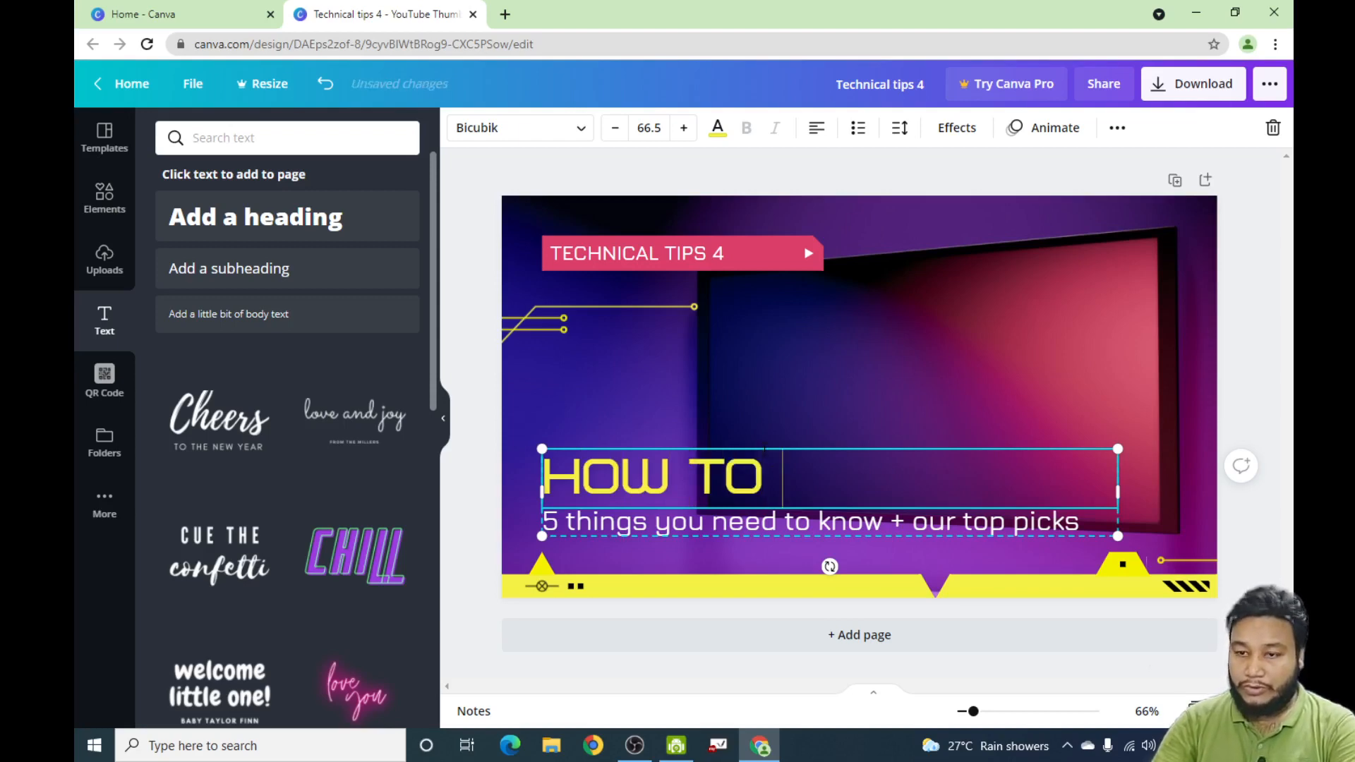
pyautogui.write(' CREATE ')
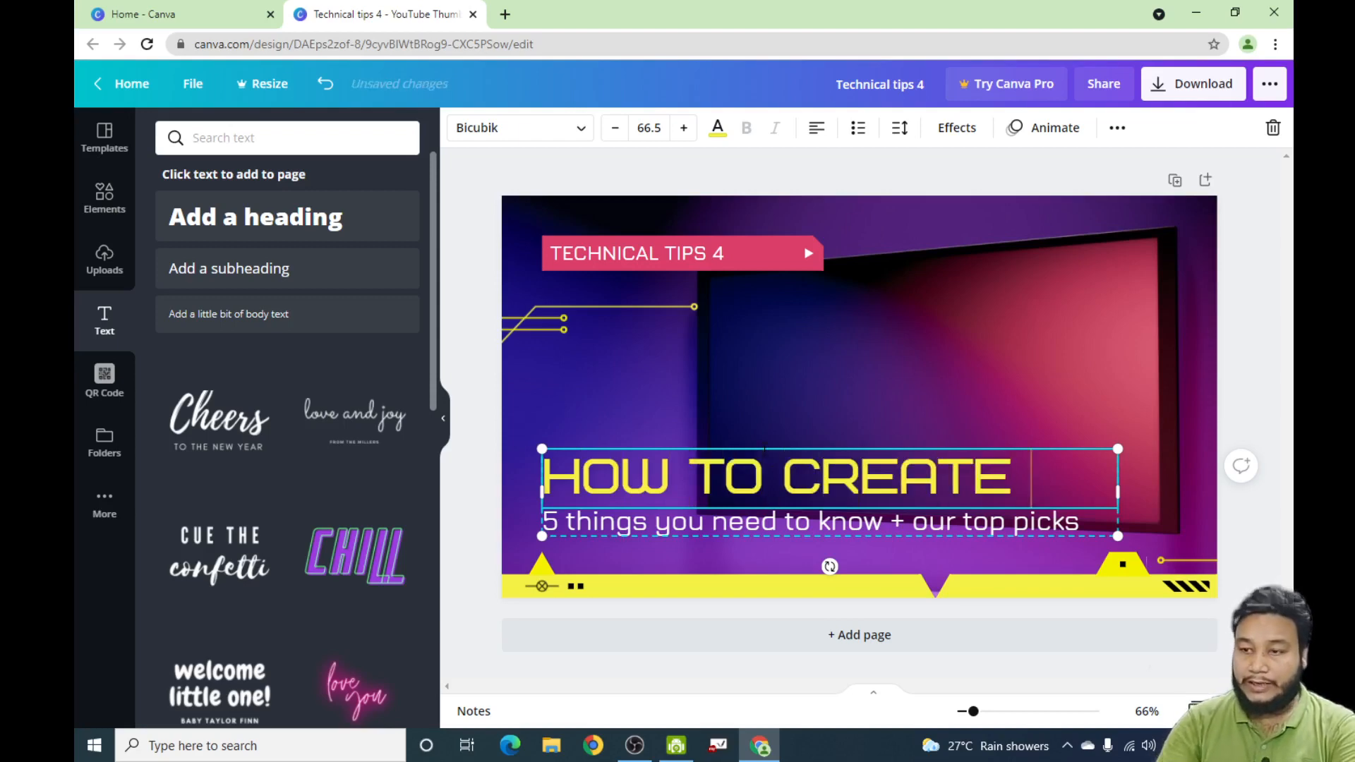
pyautogui.write('THUMN')
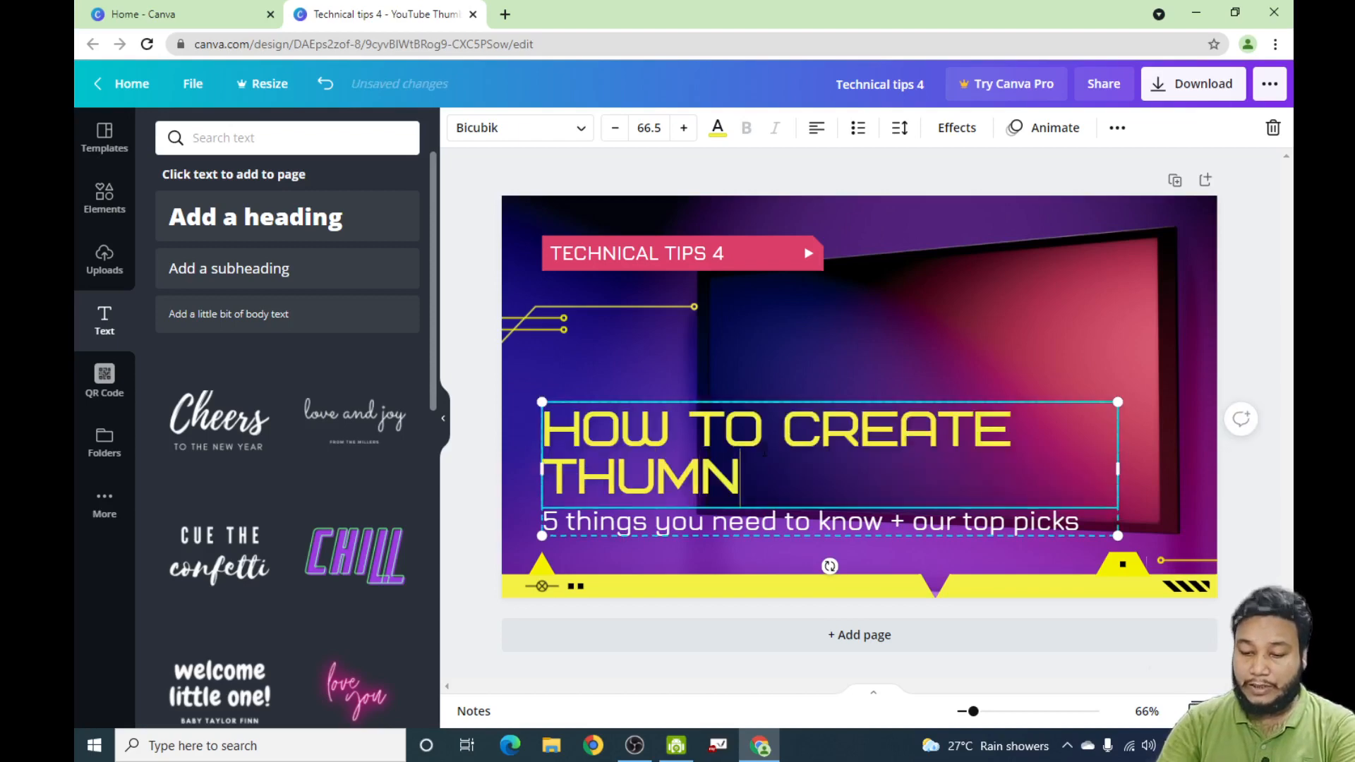
pyautogui.write('AIL WI')
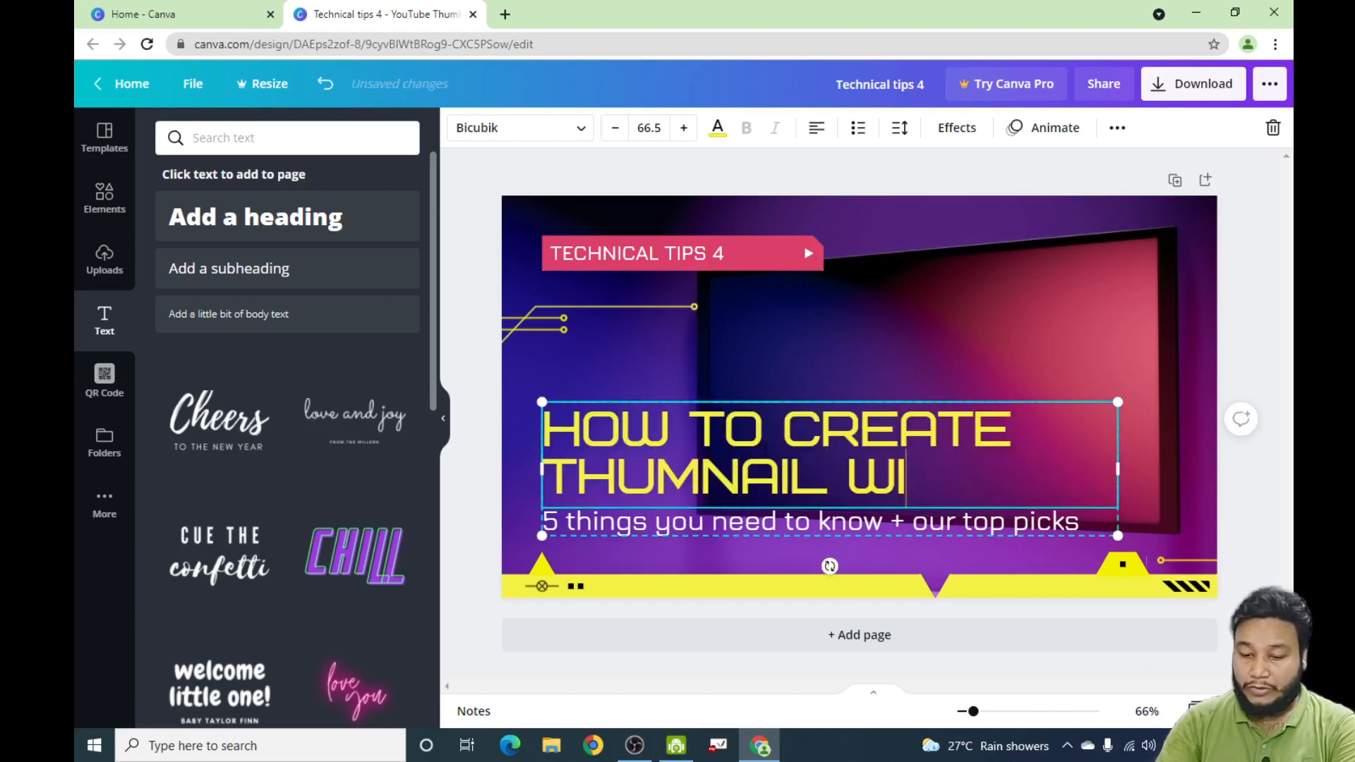
pyautogui.write('THOUT')
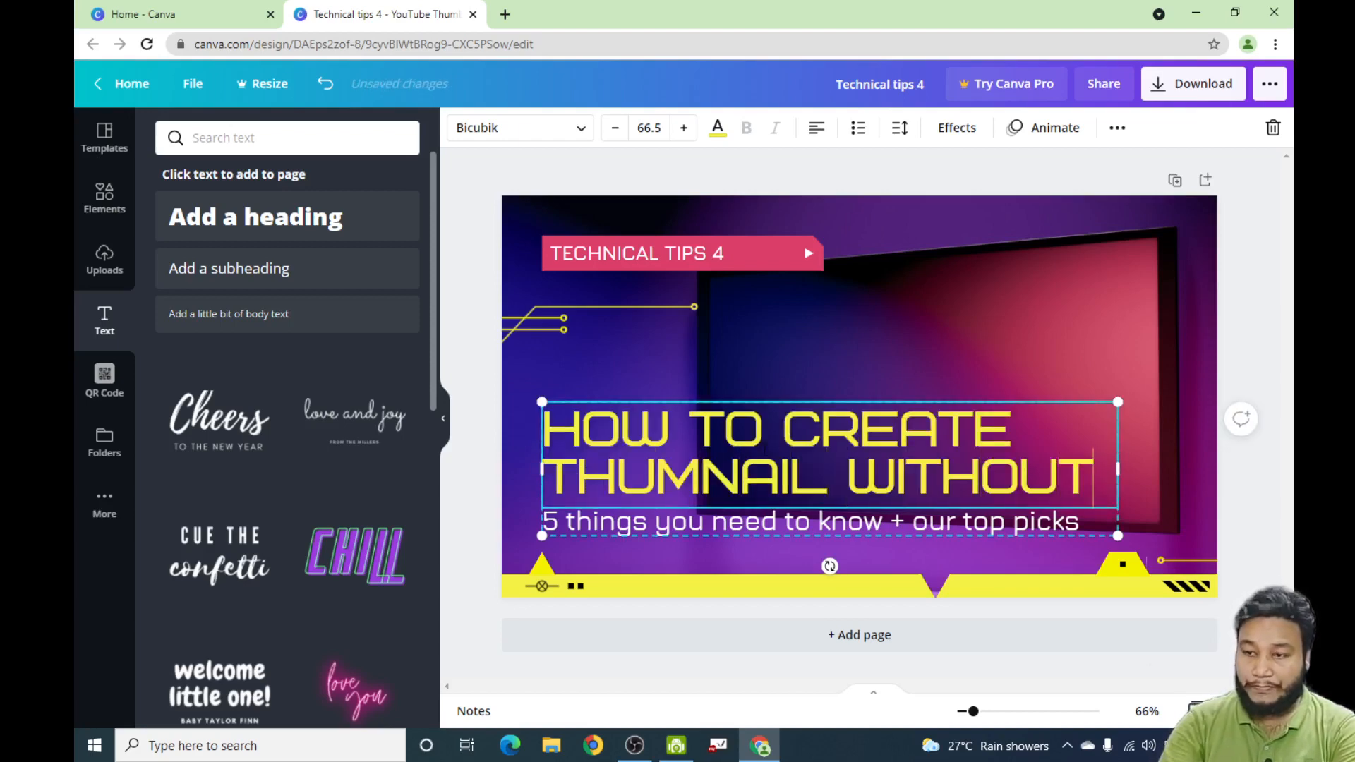
pyautogui.write(' PH')
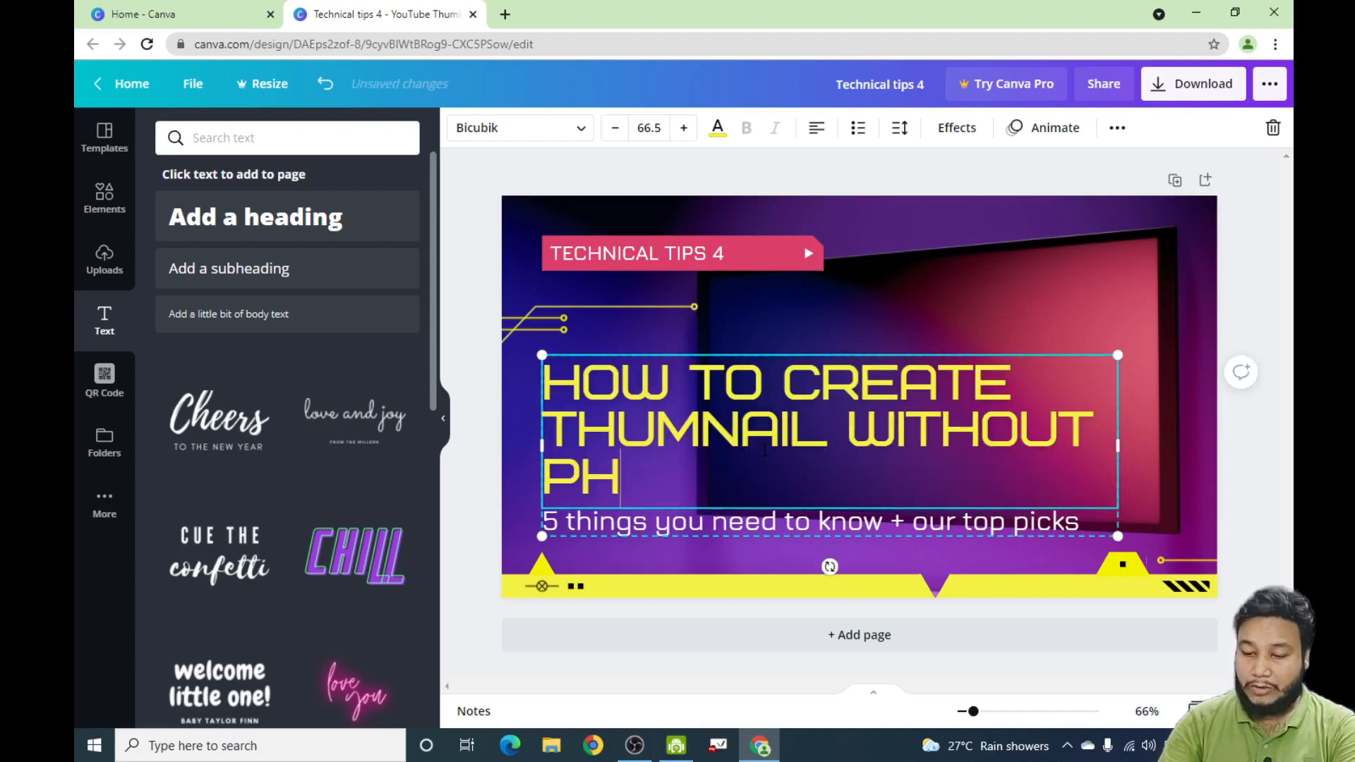
pyautogui.write('OTOSHOP')
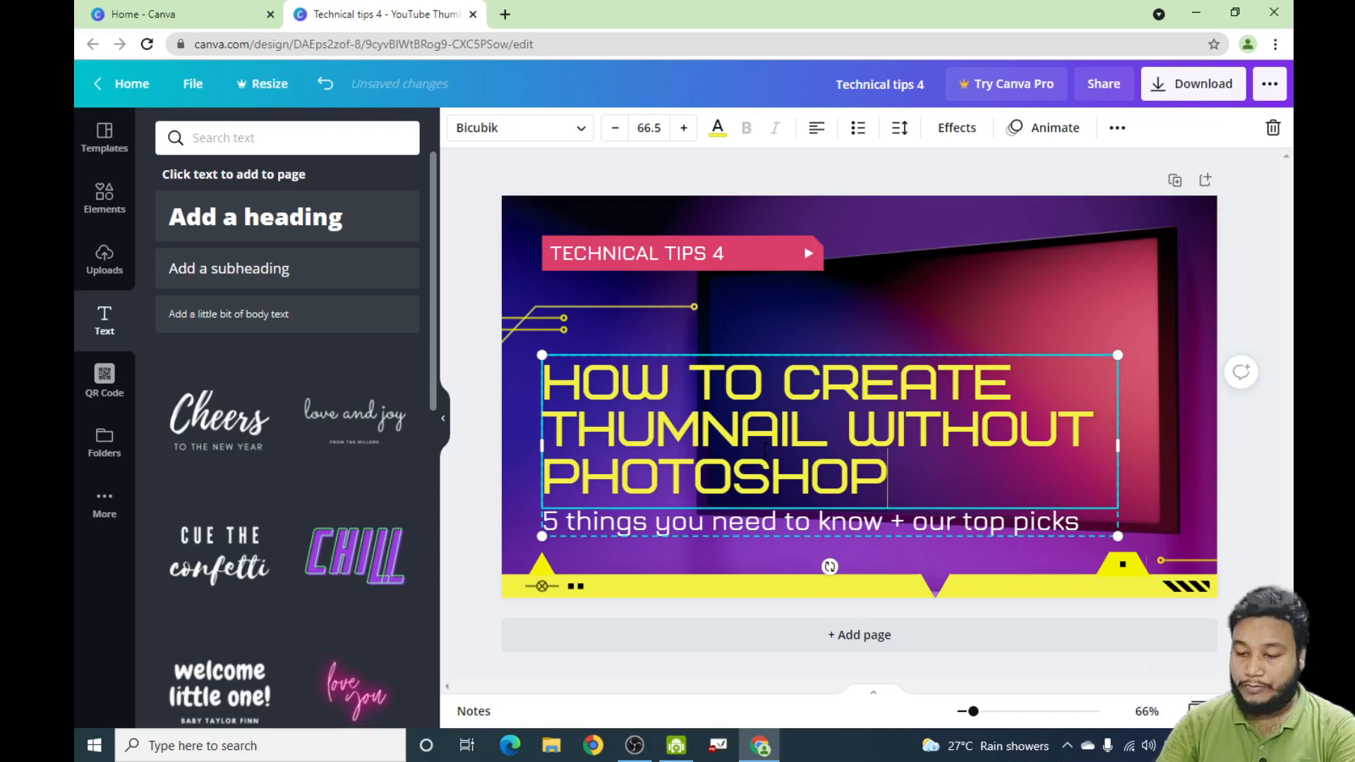
pyautogui.write('?')
pyautogui.click(978, 293)
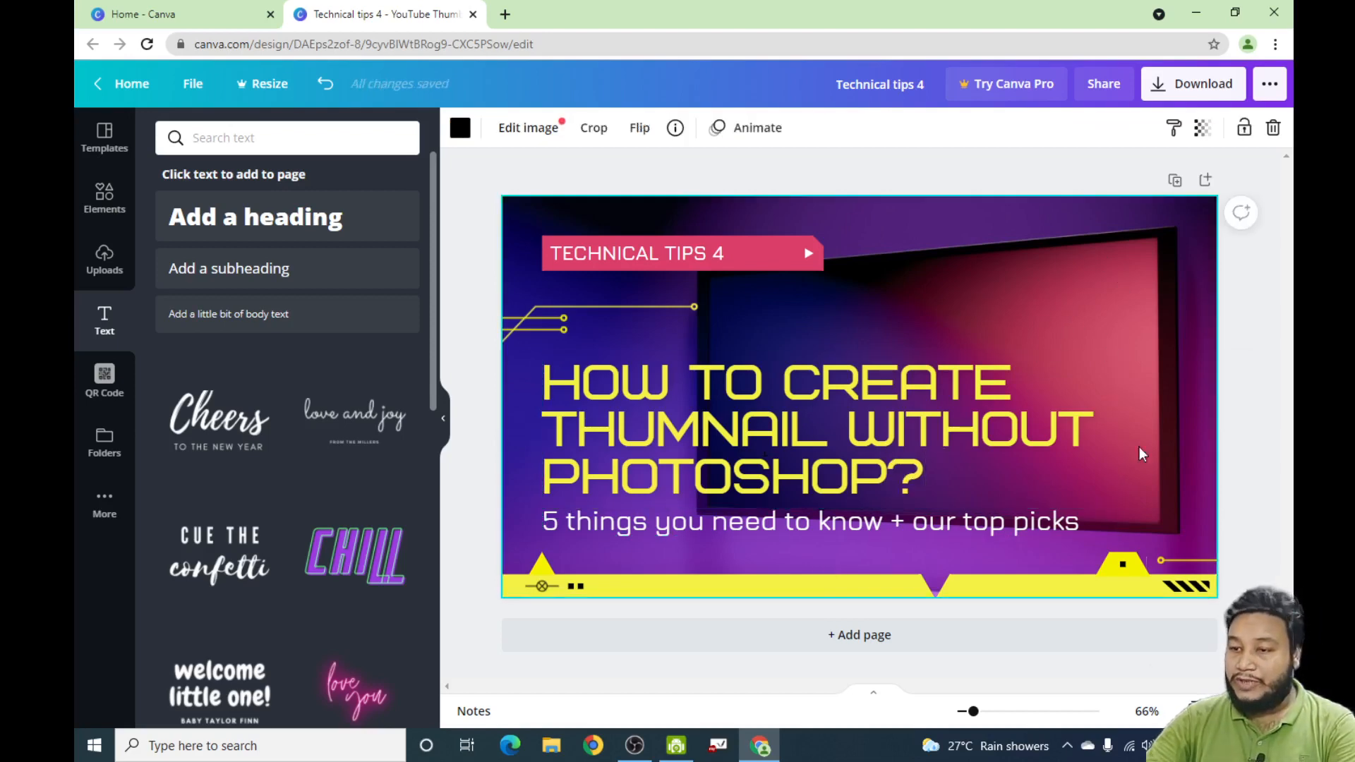
# - Clear the "5 things you need to know + our top picks" subtitle text below the headline
pyautogui.click(1060, 524)
pyautogui.click(1059, 521)
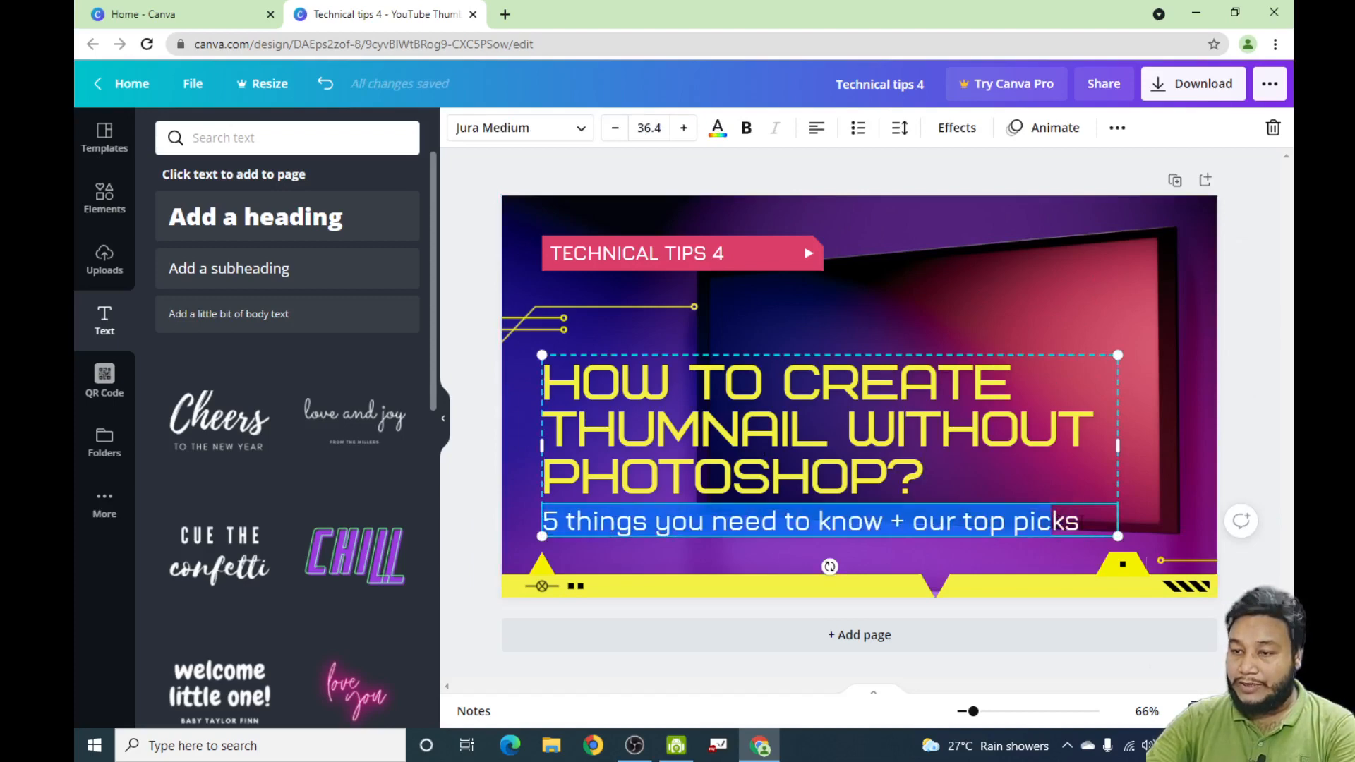
pyautogui.moveTo(1080, 523); pyautogui.dragTo(520, 528)
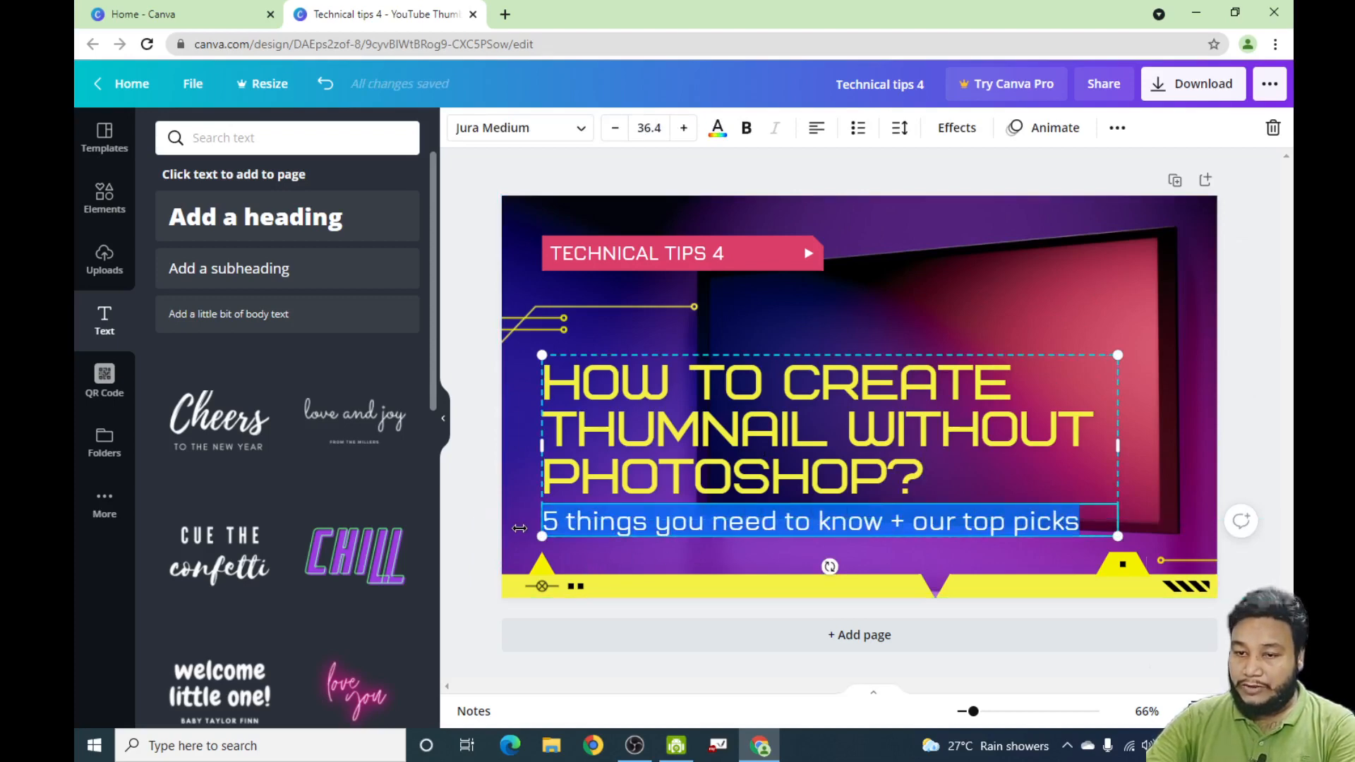
pyautogui.press('BackSpace')
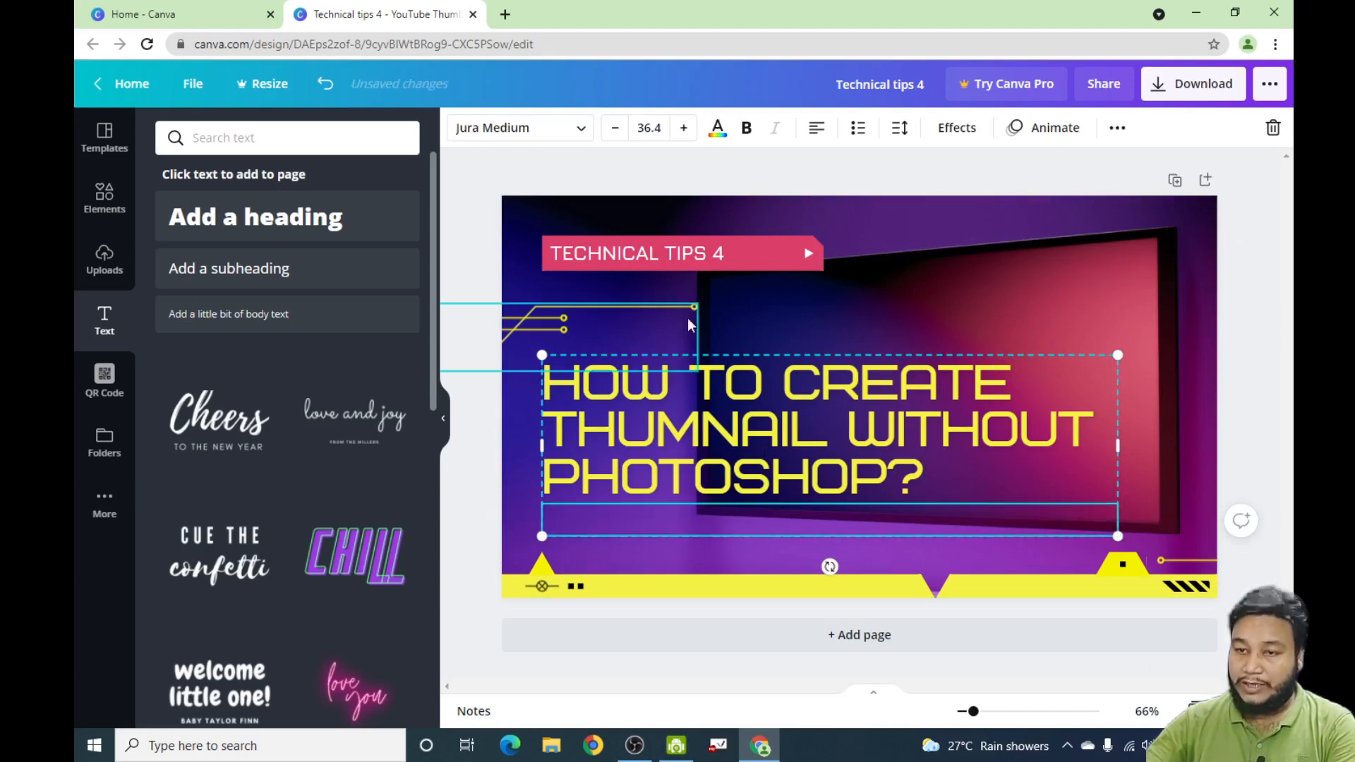
pyautogui.click(943, 278)
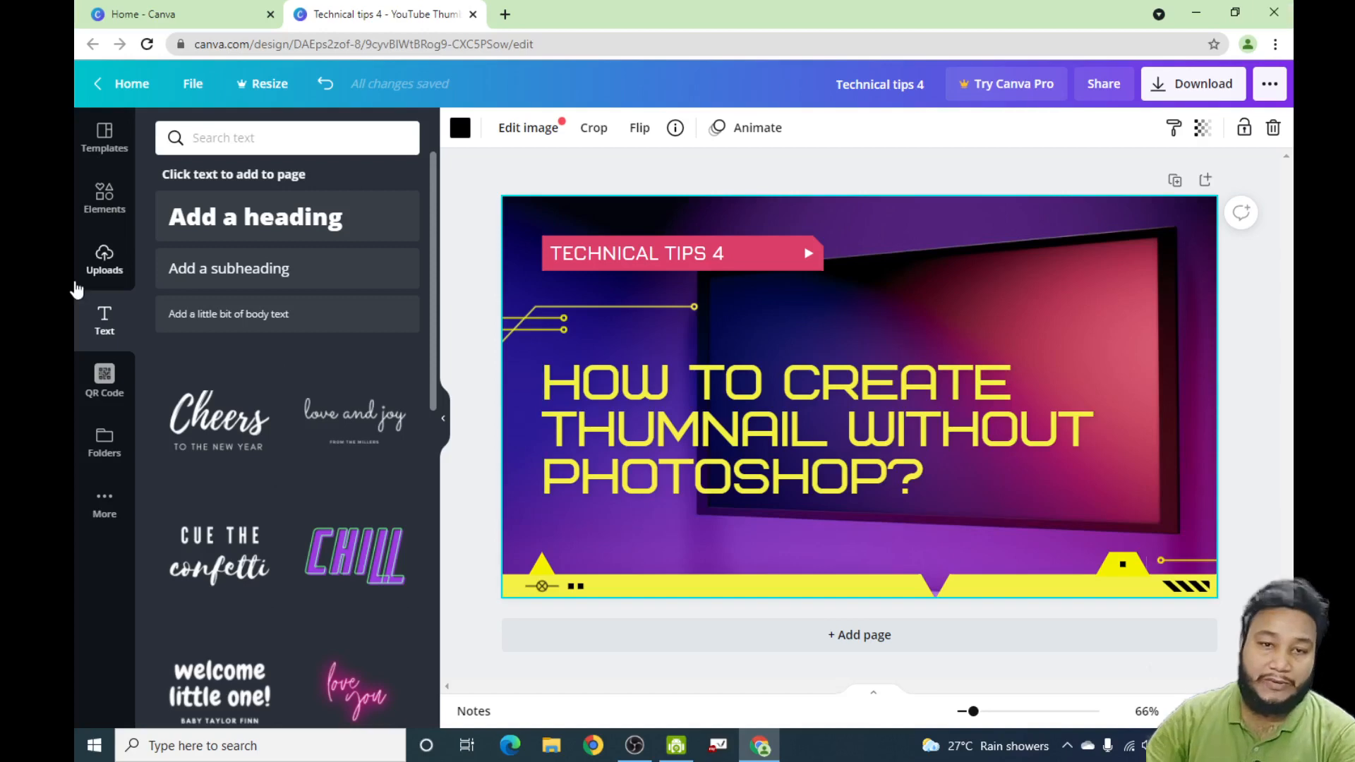
# - Add the uploaded school emblem with the torch and laurel wreath, shrunk into the thumbnail's upper-right corner
pyautogui.click(106, 273)
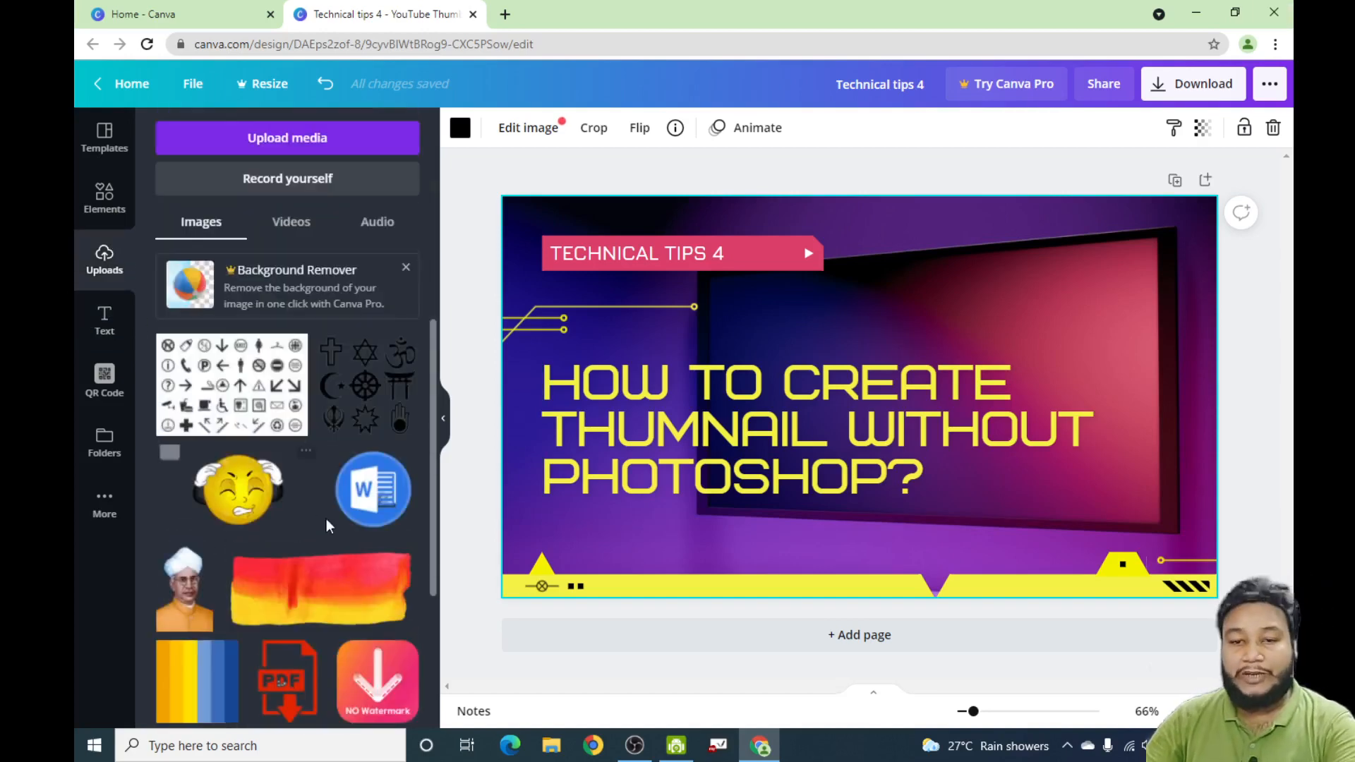
pyautogui.scroll(-4, 326, 519)
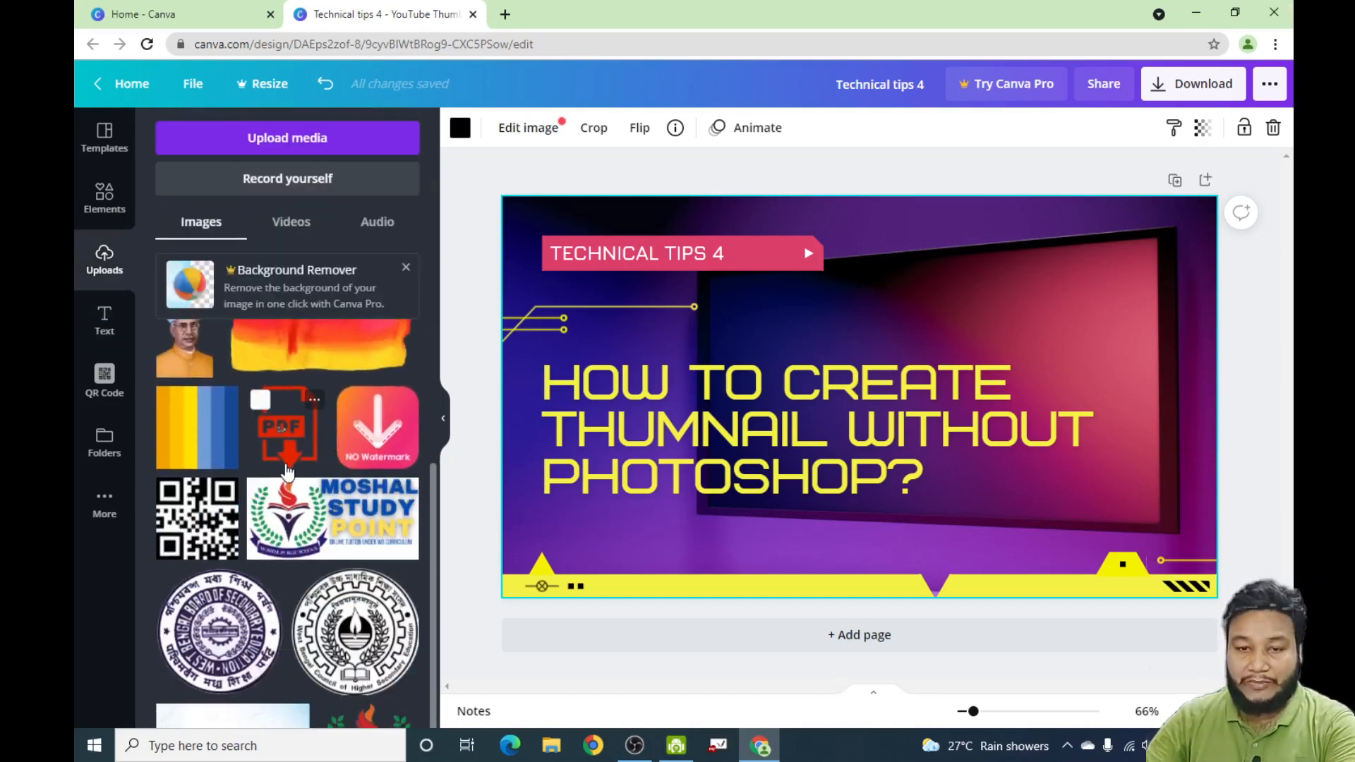
pyautogui.scroll(-2, 283, 459)
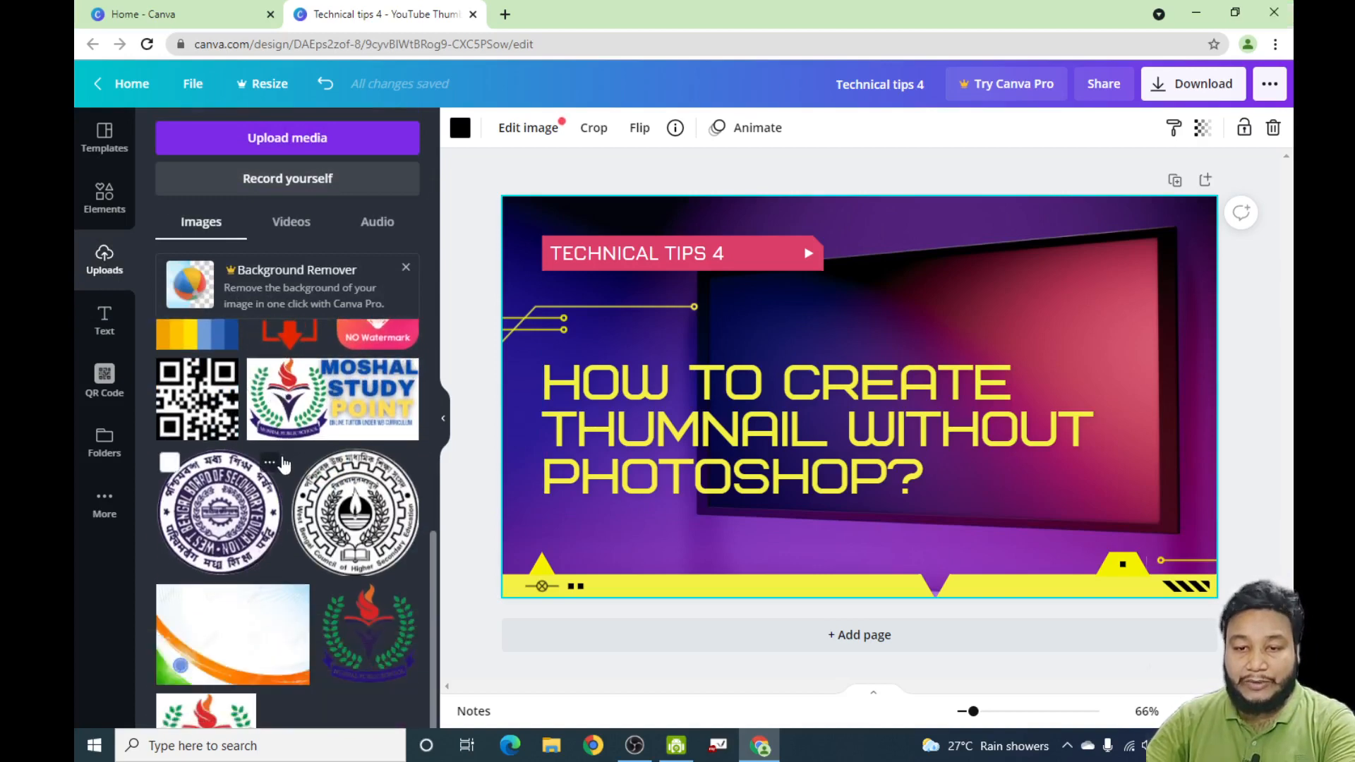
pyautogui.click(365, 650)
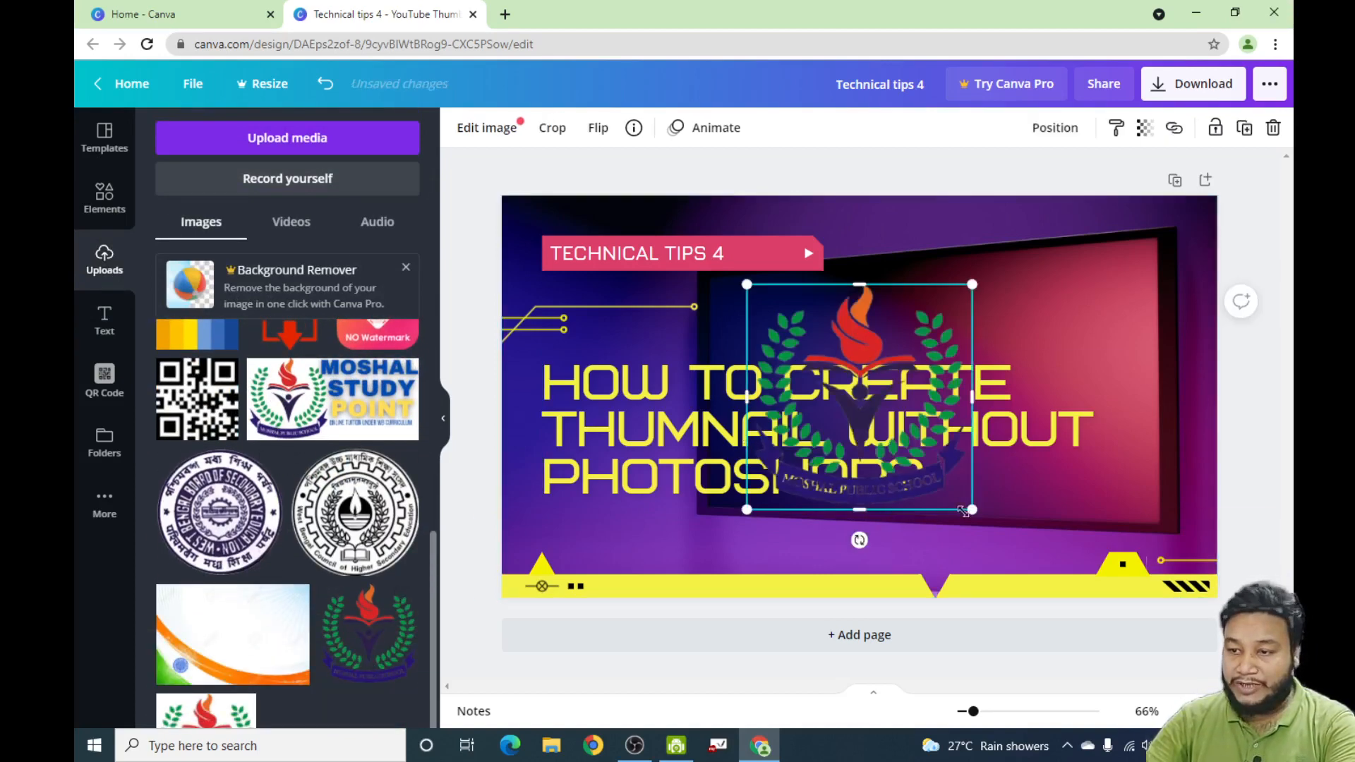
pyautogui.moveTo(972, 513); pyautogui.dragTo(1169, 271)
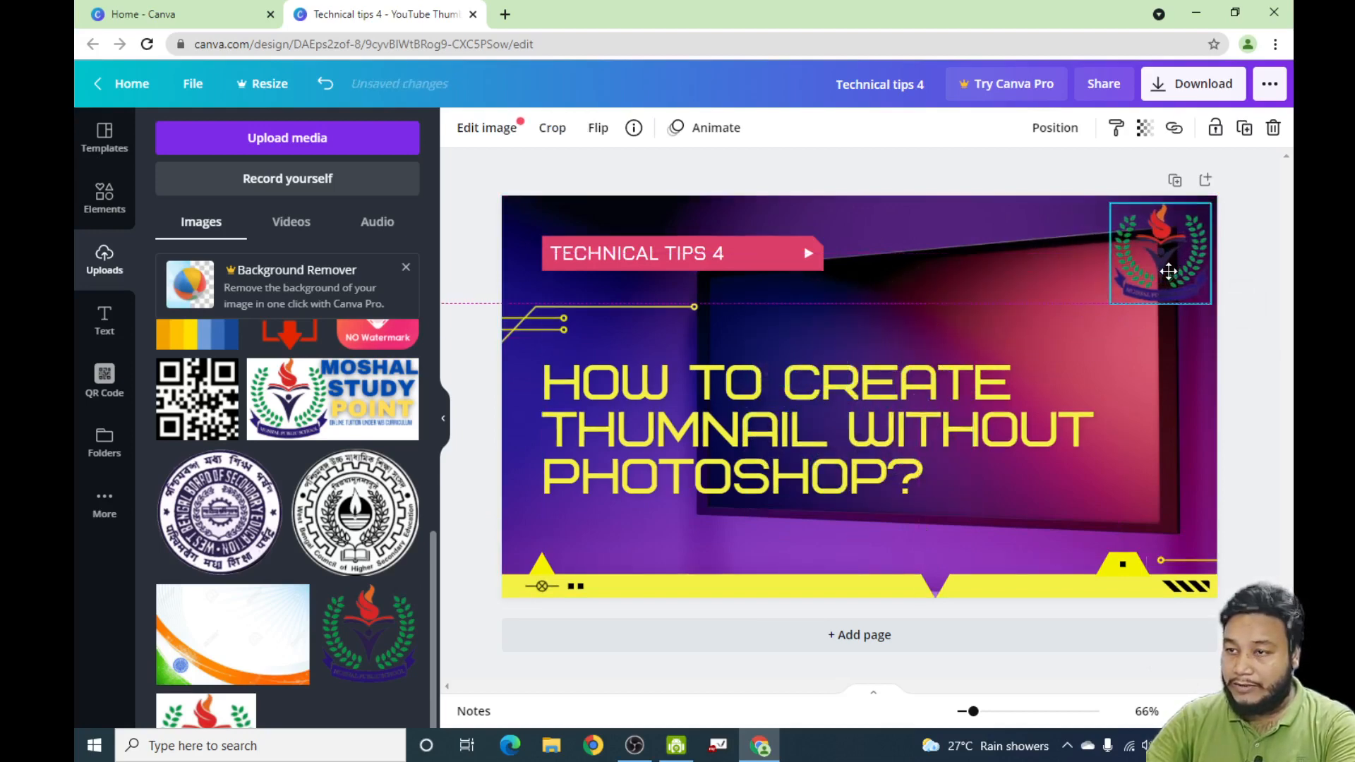
pyautogui.click(971, 311)
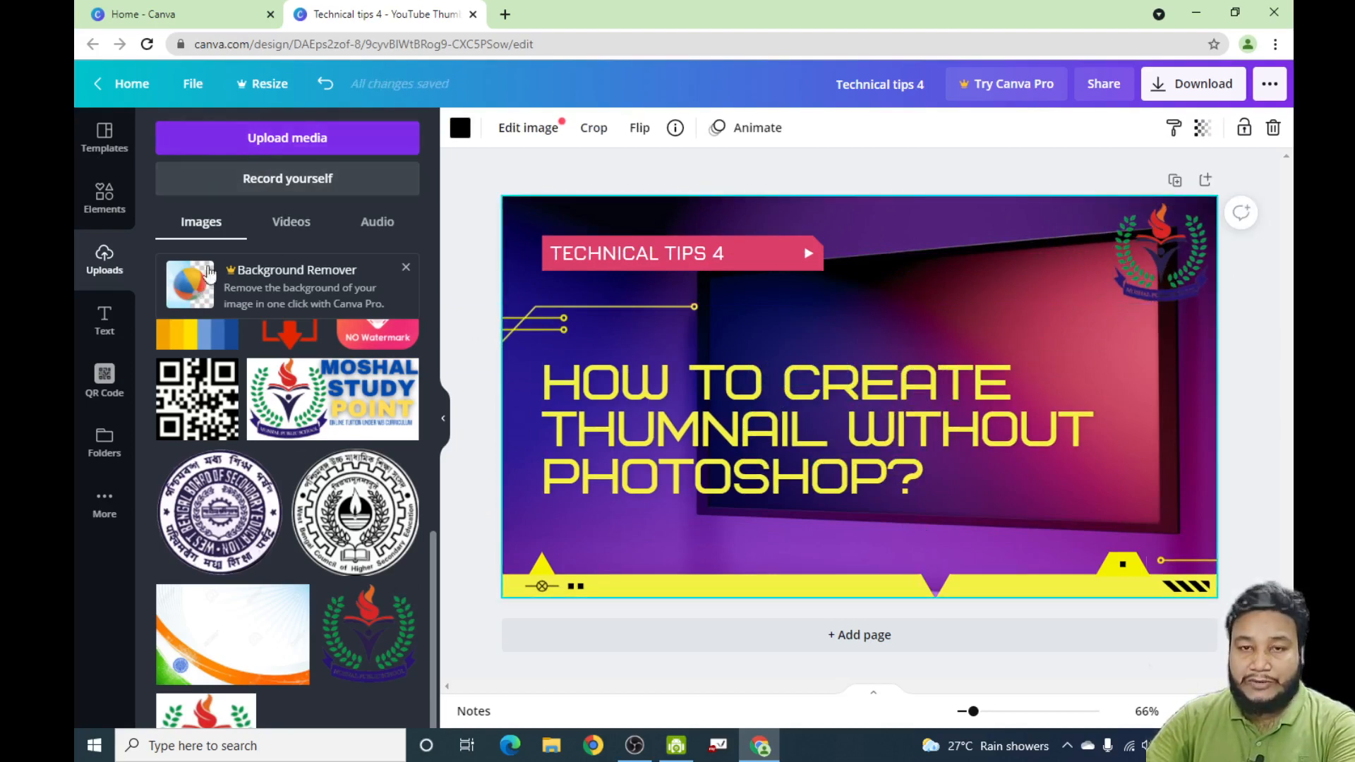
# - Upload the Canva-logo and Adobe_Photoshop_Express_logo.svg images together from the Photo folder on the device's Desktop, with all file types shown
pyautogui.click(236, 138)
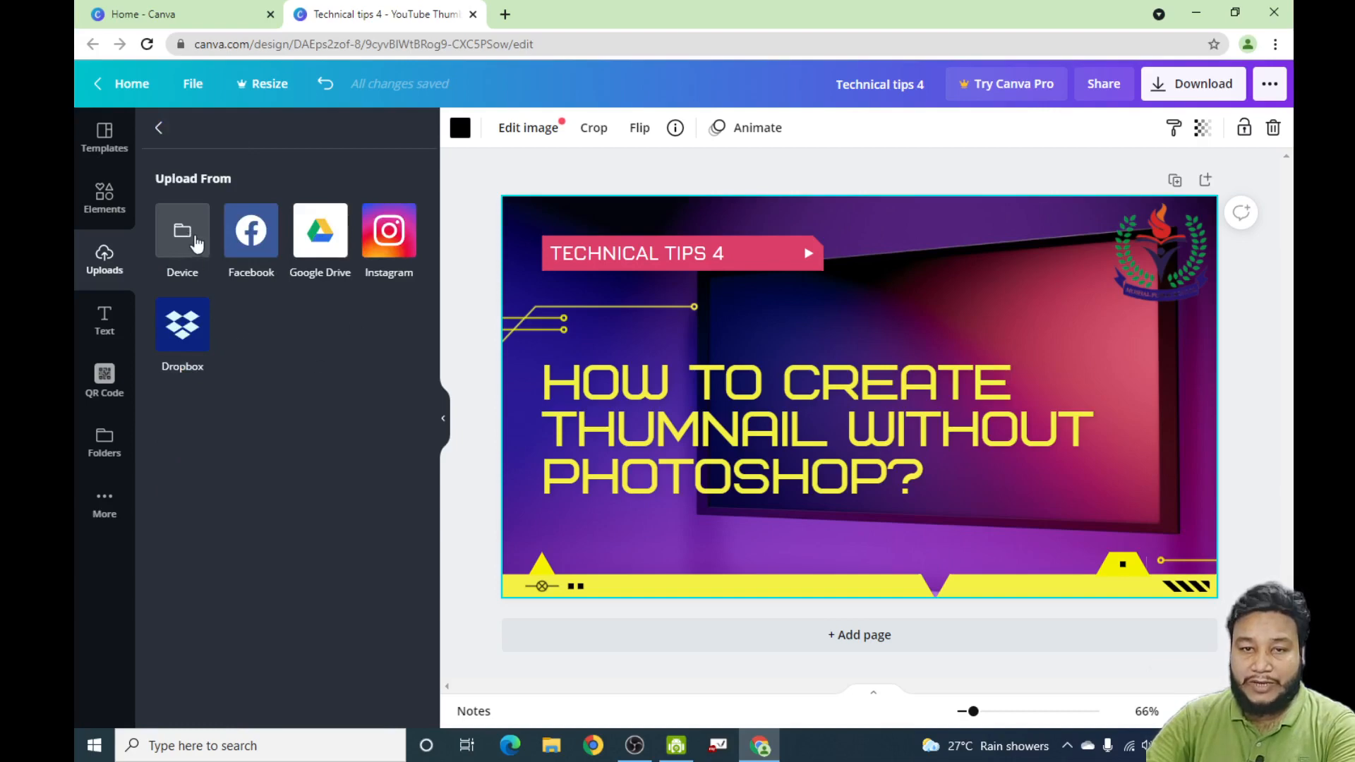
pyautogui.click(162, 220)
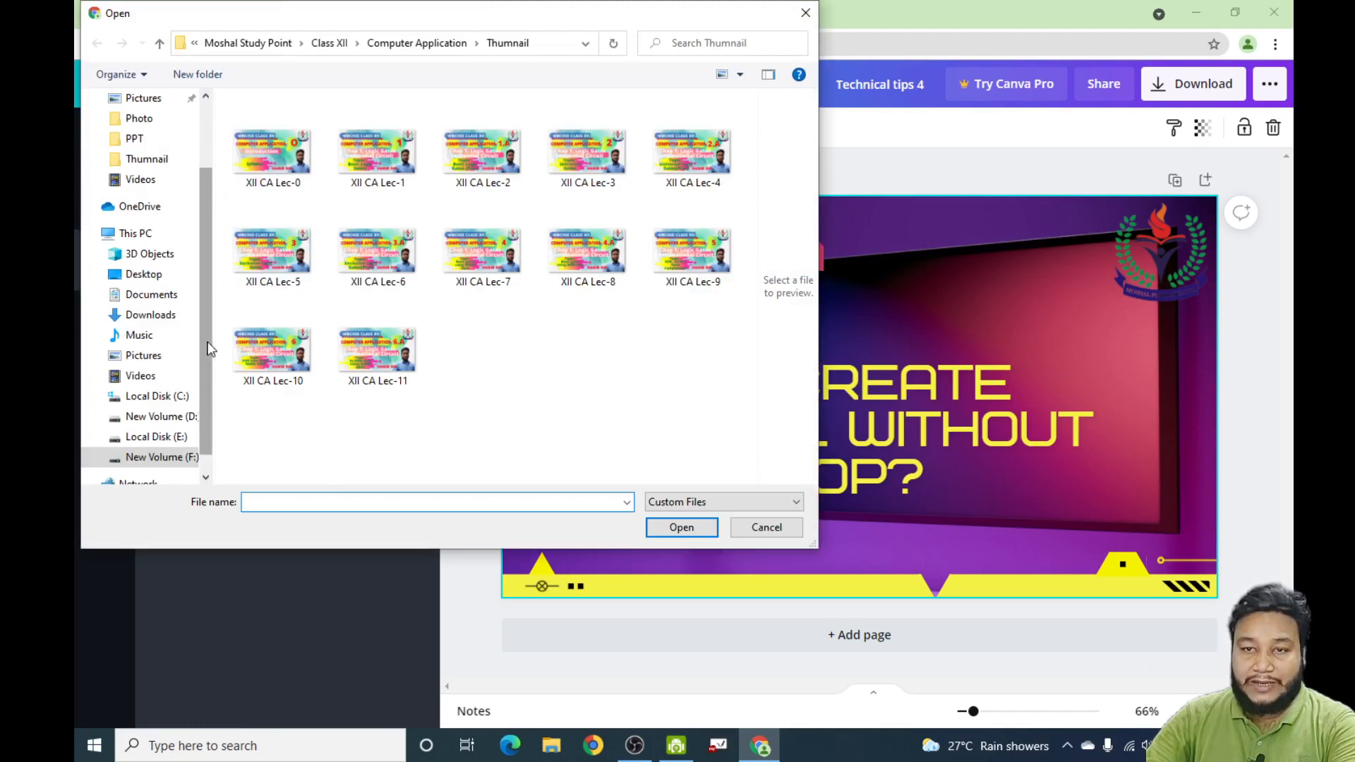
pyautogui.moveTo(210, 348); pyautogui.dragTo(200, 125)
pyautogui.click(150, 152)
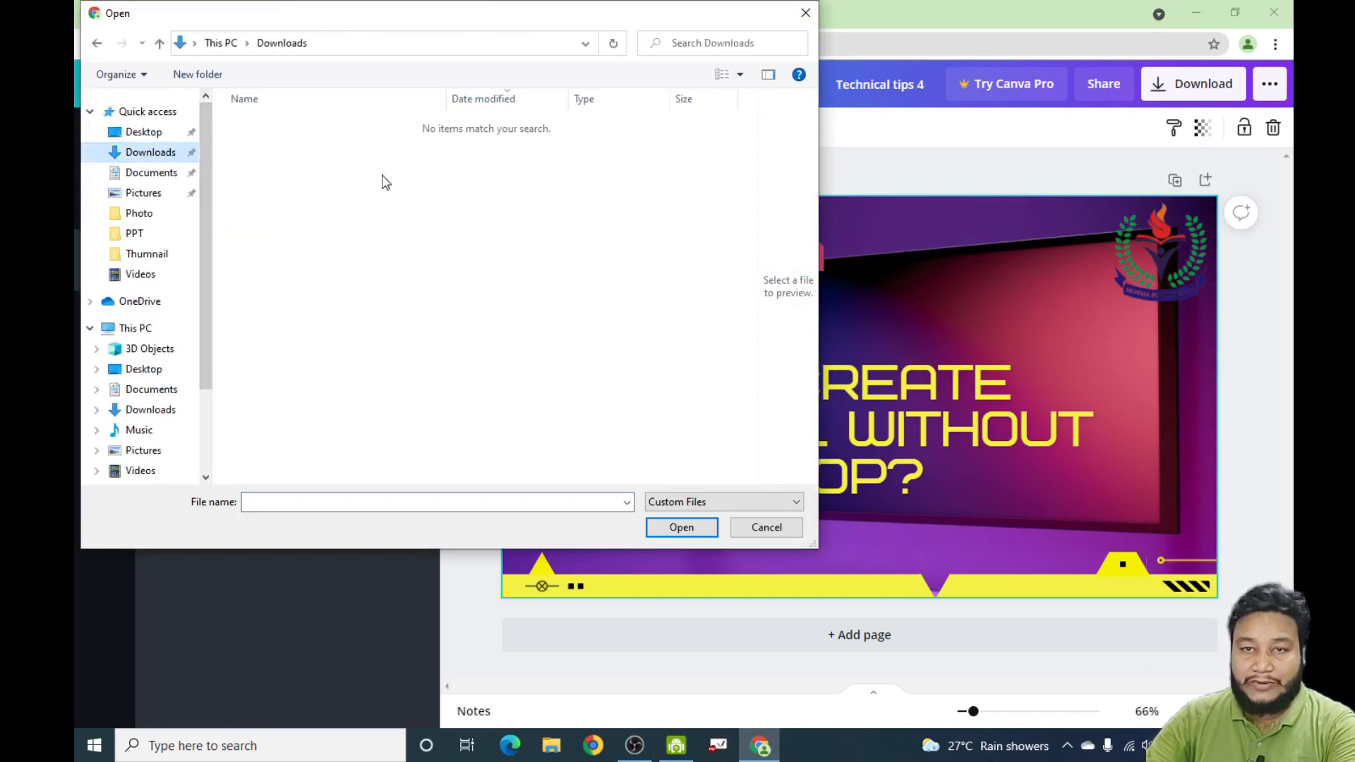
pyautogui.click(693, 501)
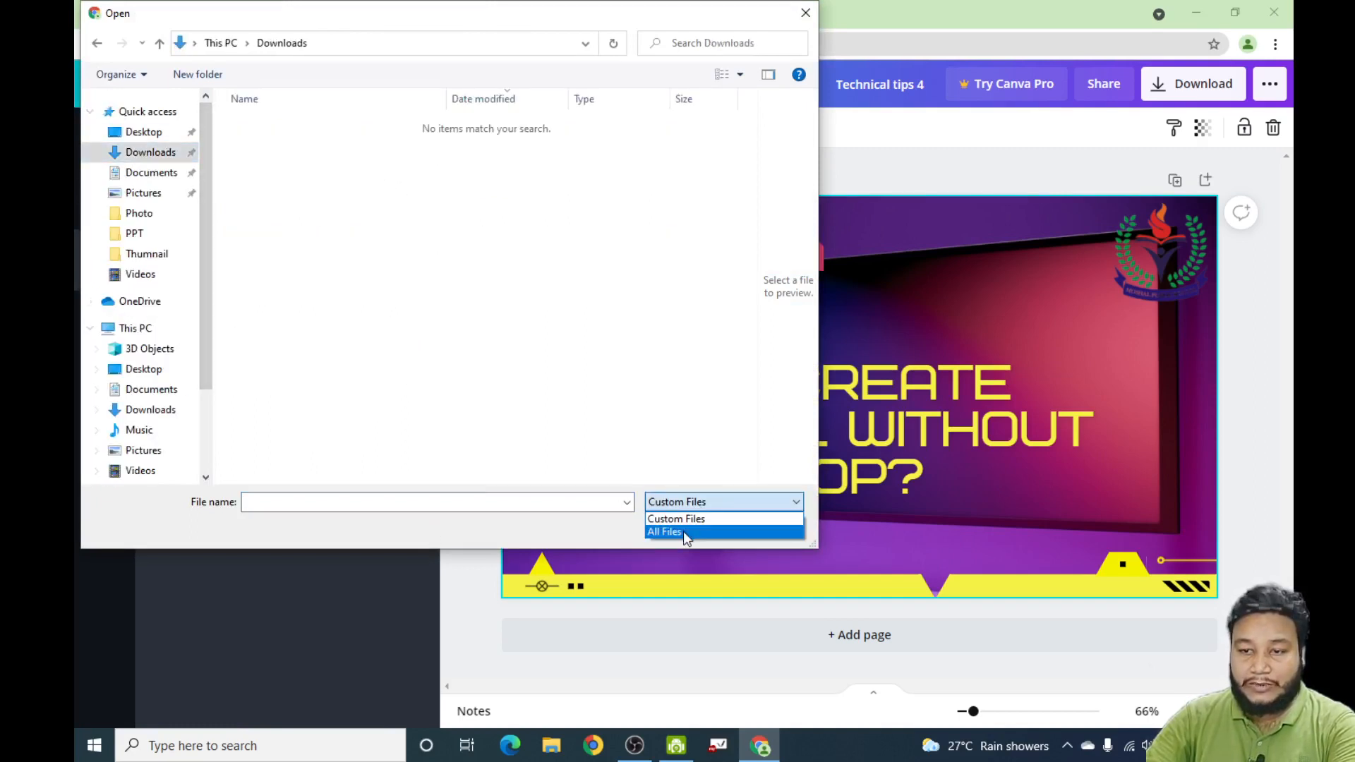
pyautogui.click(684, 531)
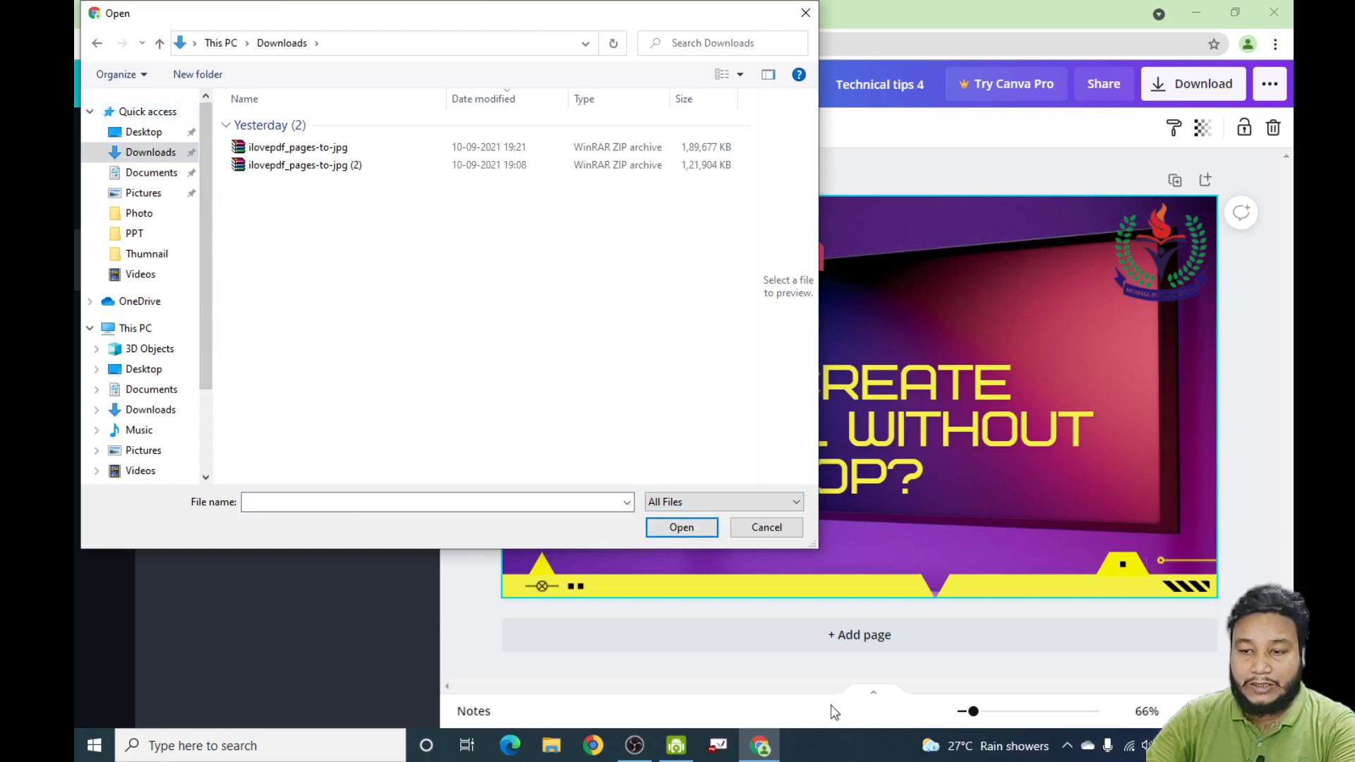
pyautogui.click(144, 132)
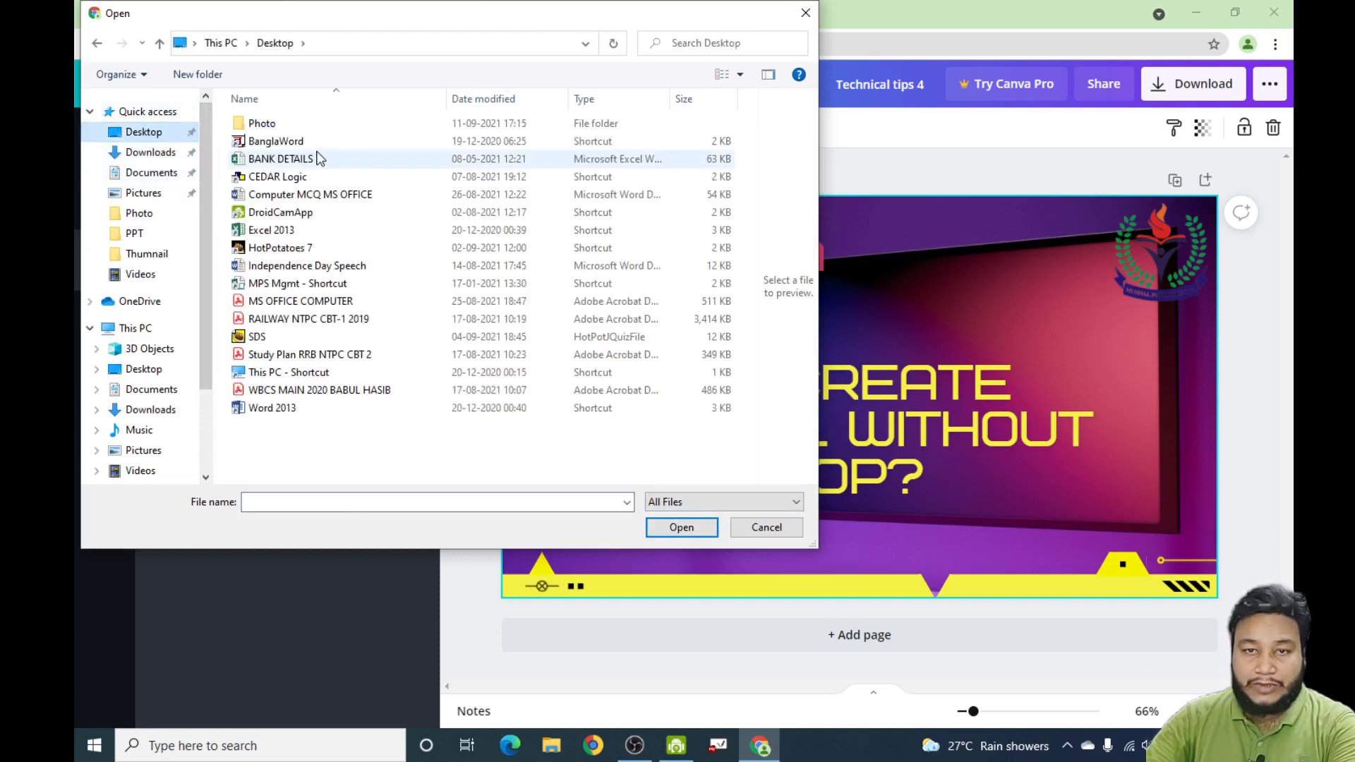
pyautogui.doubleClick(296, 127)
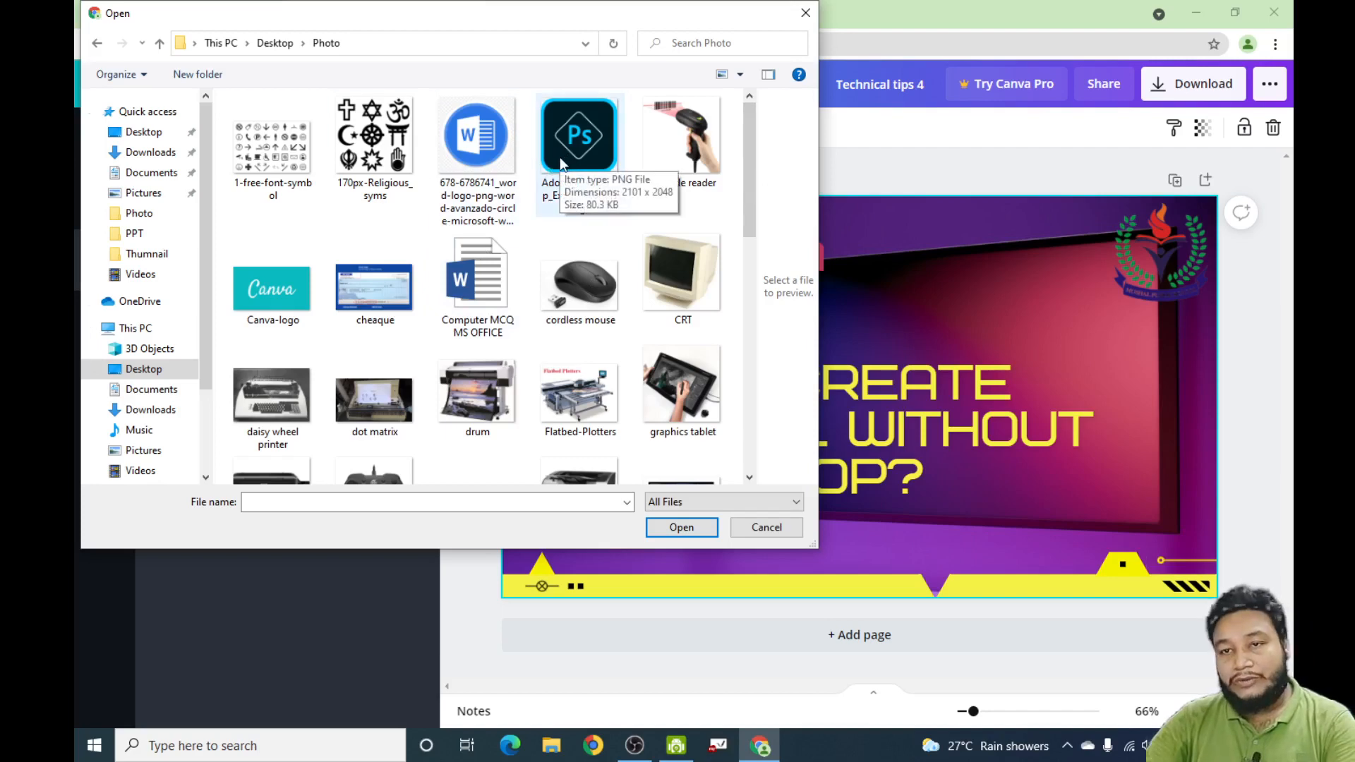
pyautogui.click(578, 159)
pyautogui.keyDown('ctrl'); pyautogui.click(299, 295); pyautogui.keyUp('ctrl')
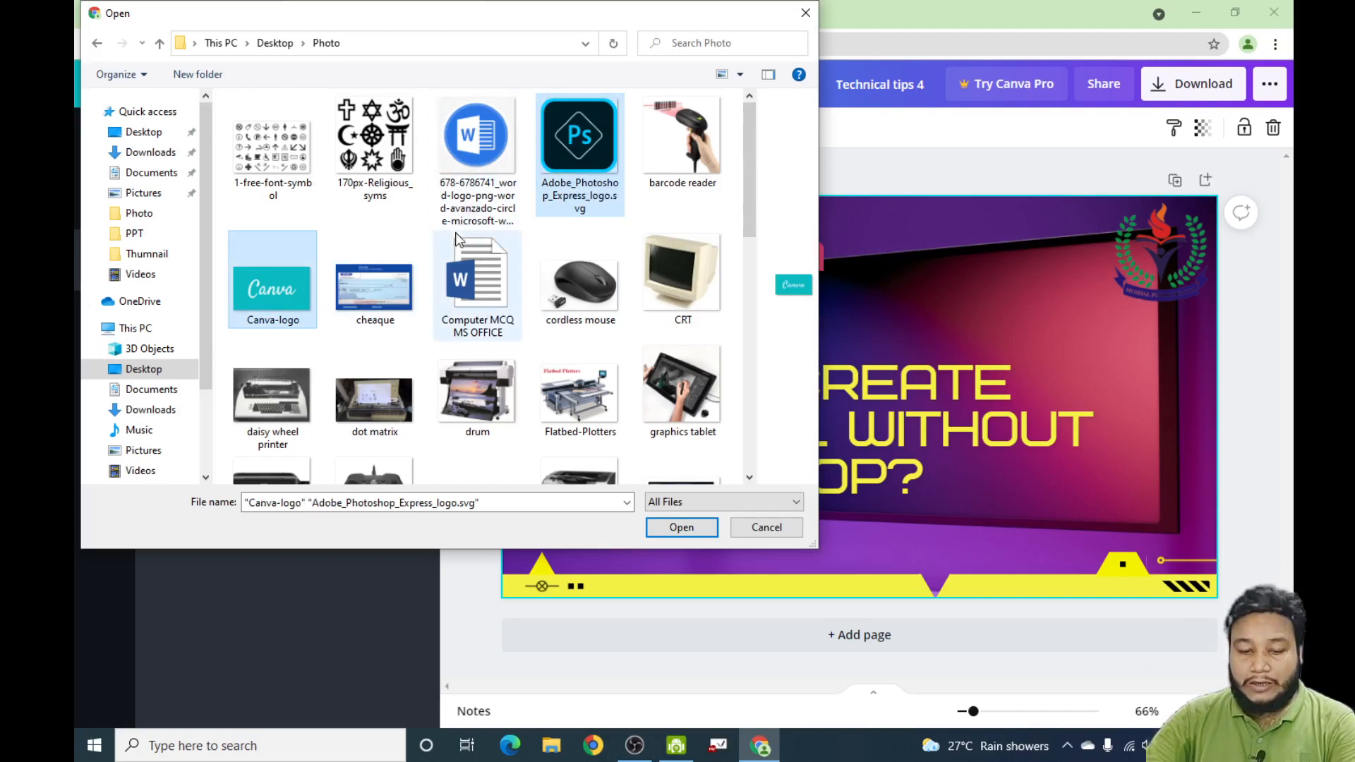
pyautogui.click(682, 527)
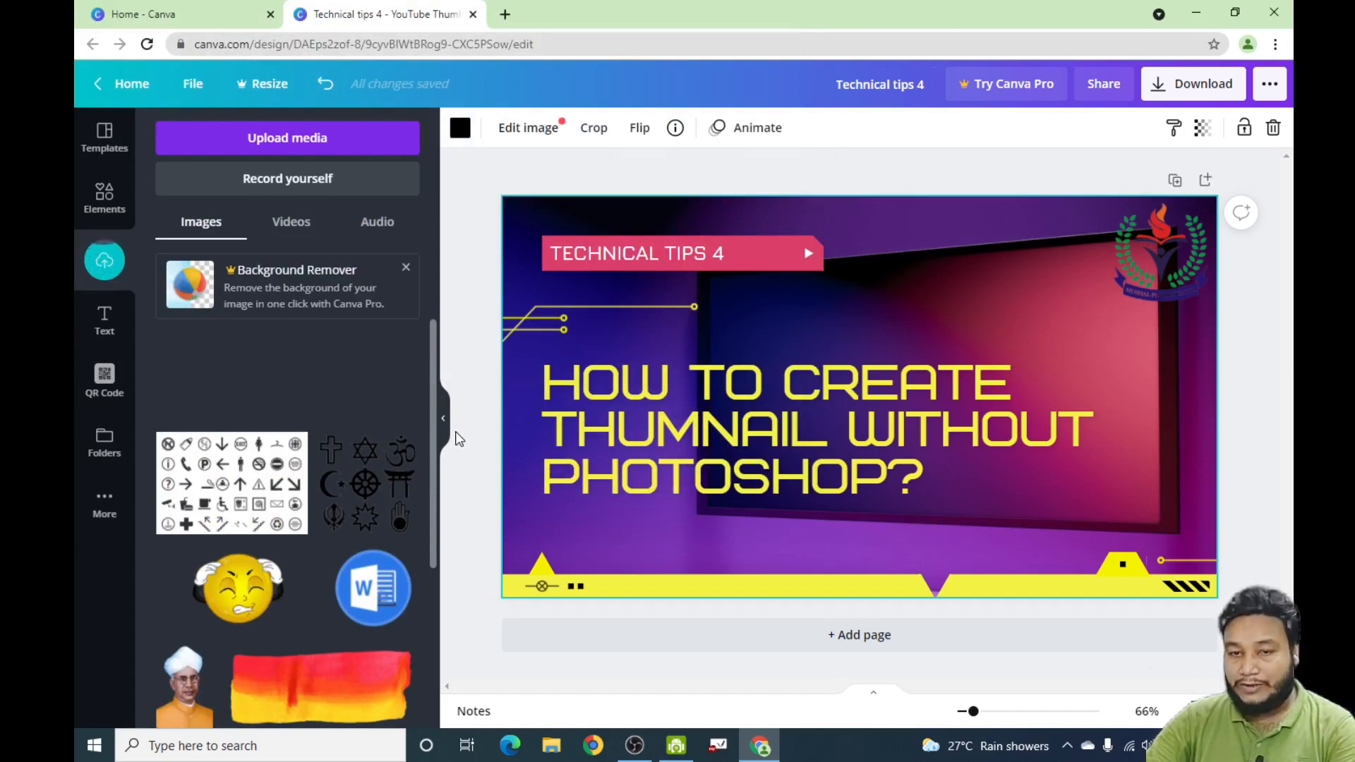
# - Add the uploaded Photoshop logo to the thumbnail, shrunk to a small icon above the headline and beside the school emblem
pyautogui.click(373, 378)
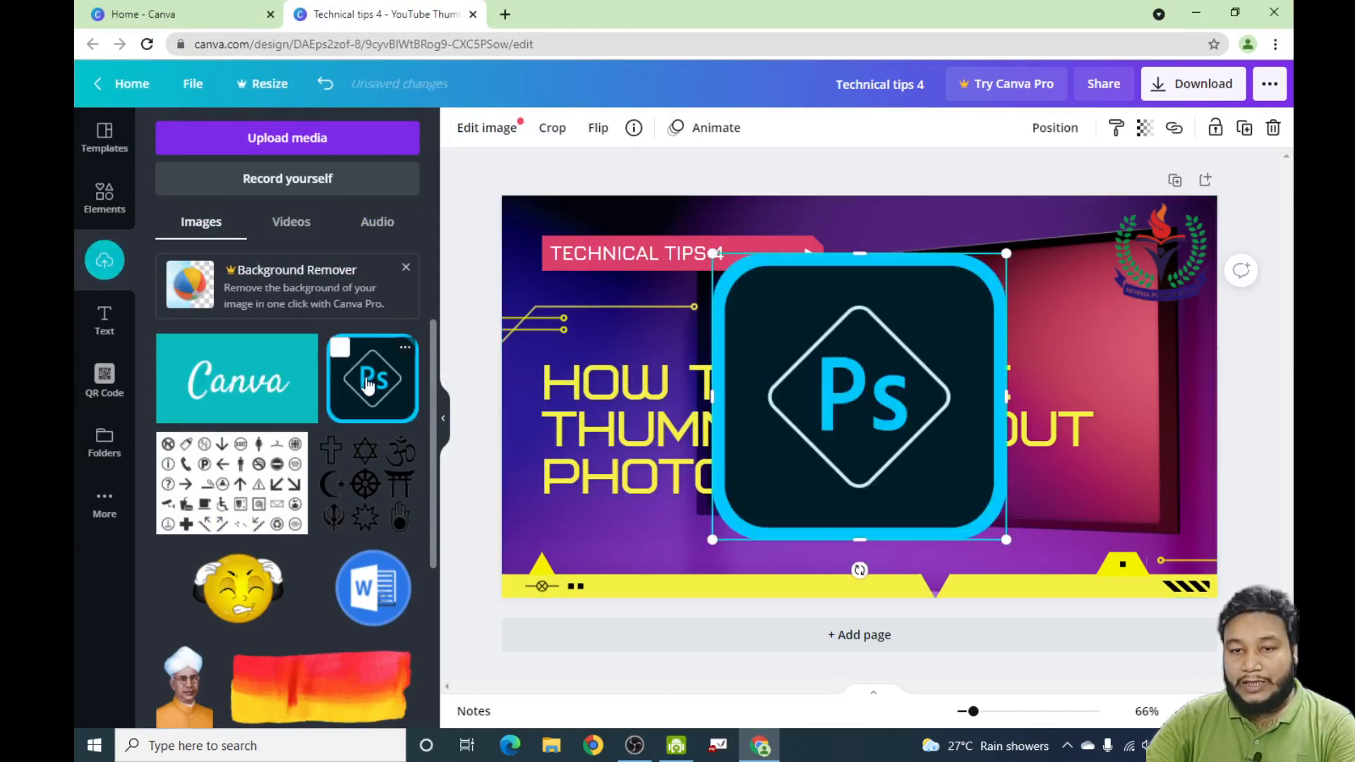
pyautogui.moveTo(1009, 541); pyautogui.dragTo(842, 380)
pyautogui.moveTo(868, 327); pyautogui.dragTo(1015, 310)
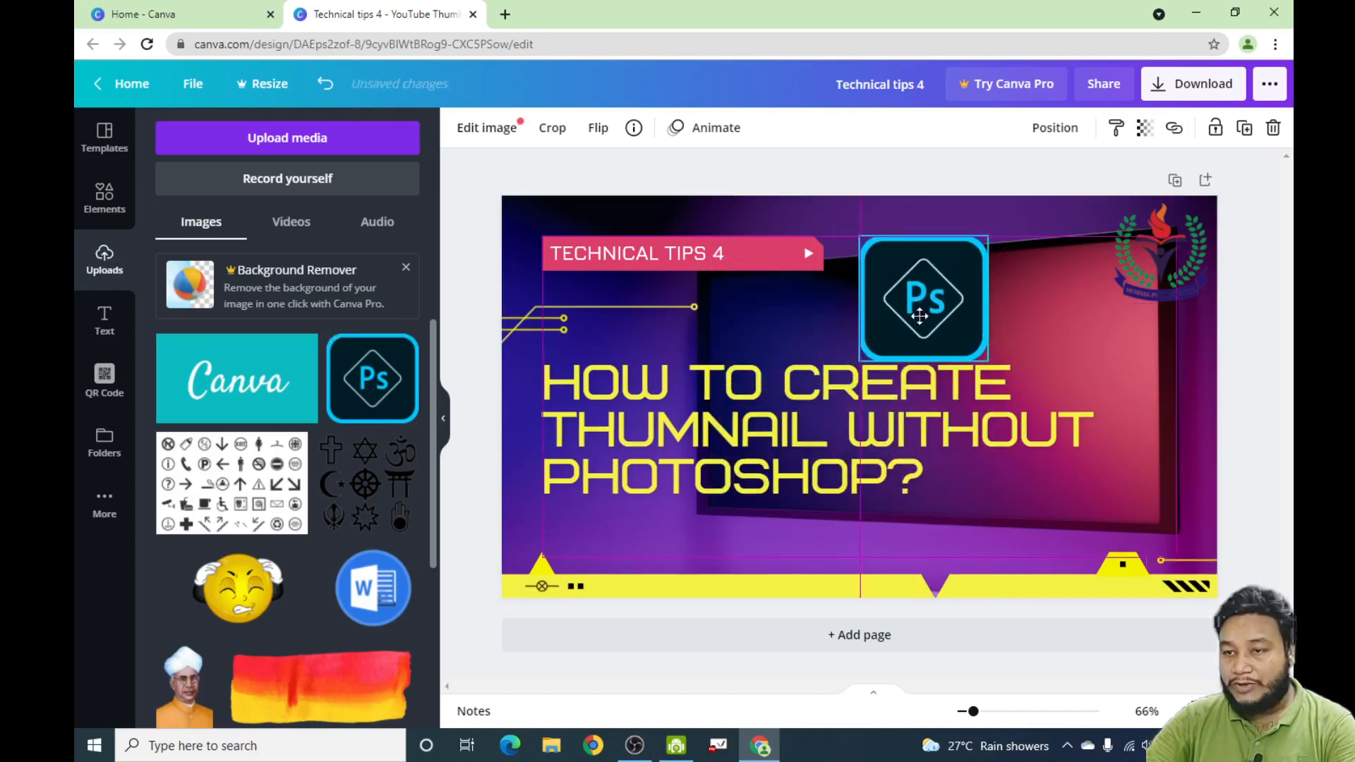
pyautogui.moveTo(989, 365); pyautogui.dragTo(1061, 321)
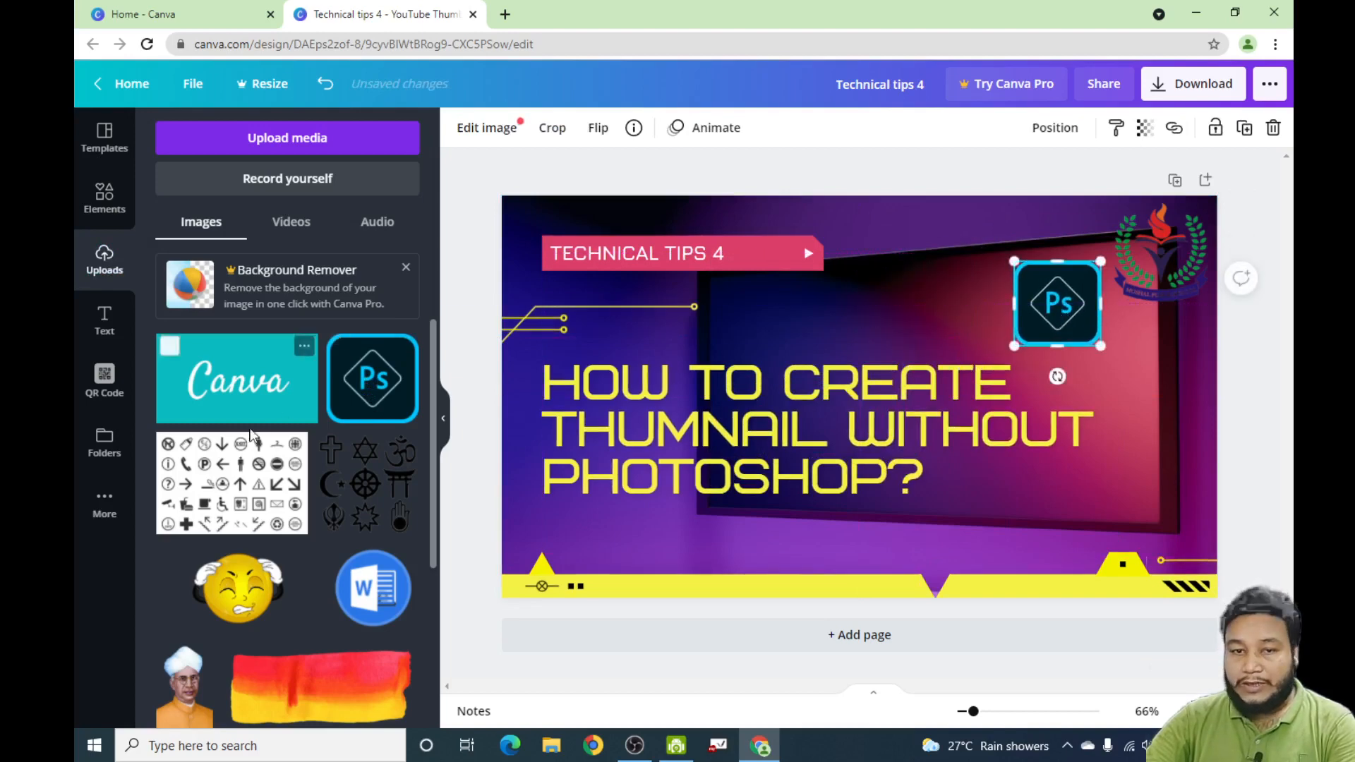
# - Add the uploaded Canva logo to the thumbnail, shrunk to a small image above the headline and beside the Photoshop logo
pyautogui.click(236, 377)
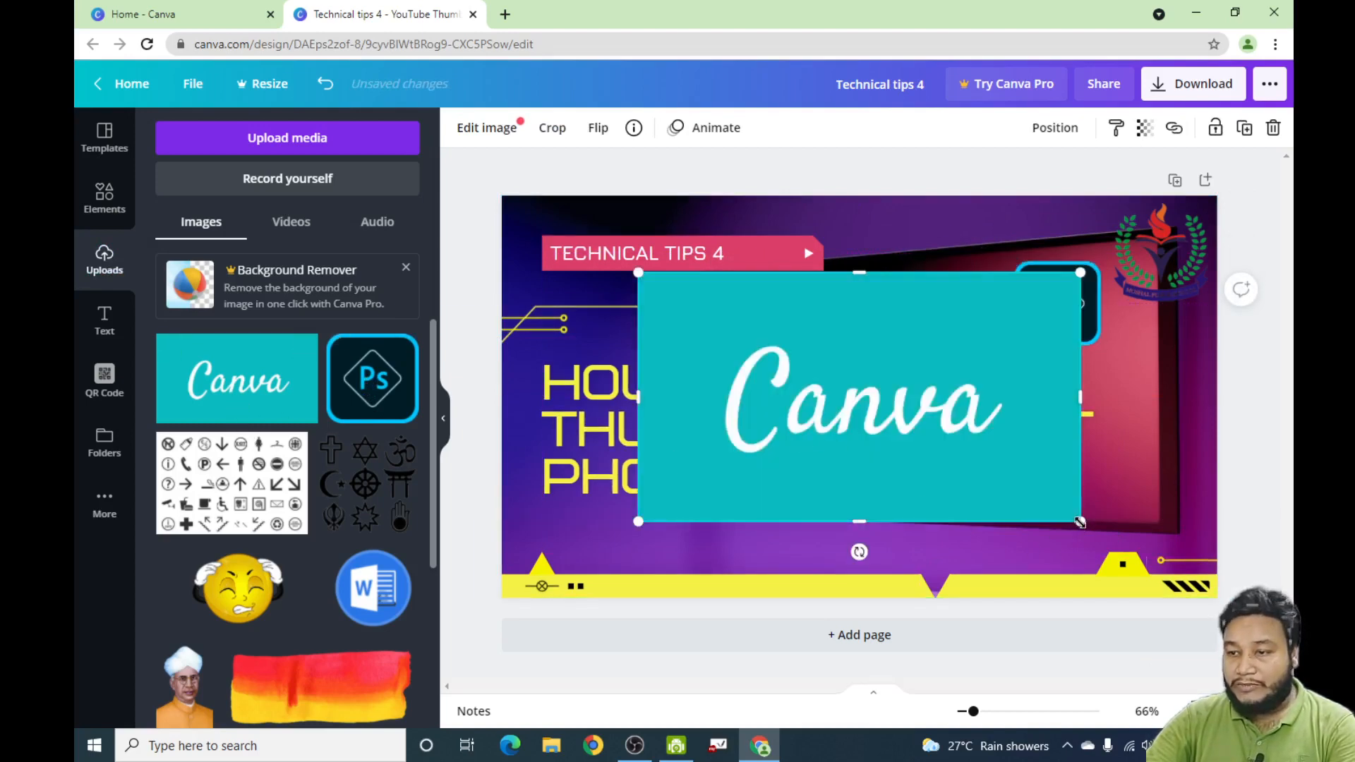
pyautogui.moveTo(1080, 522); pyautogui.dragTo(943, 326)
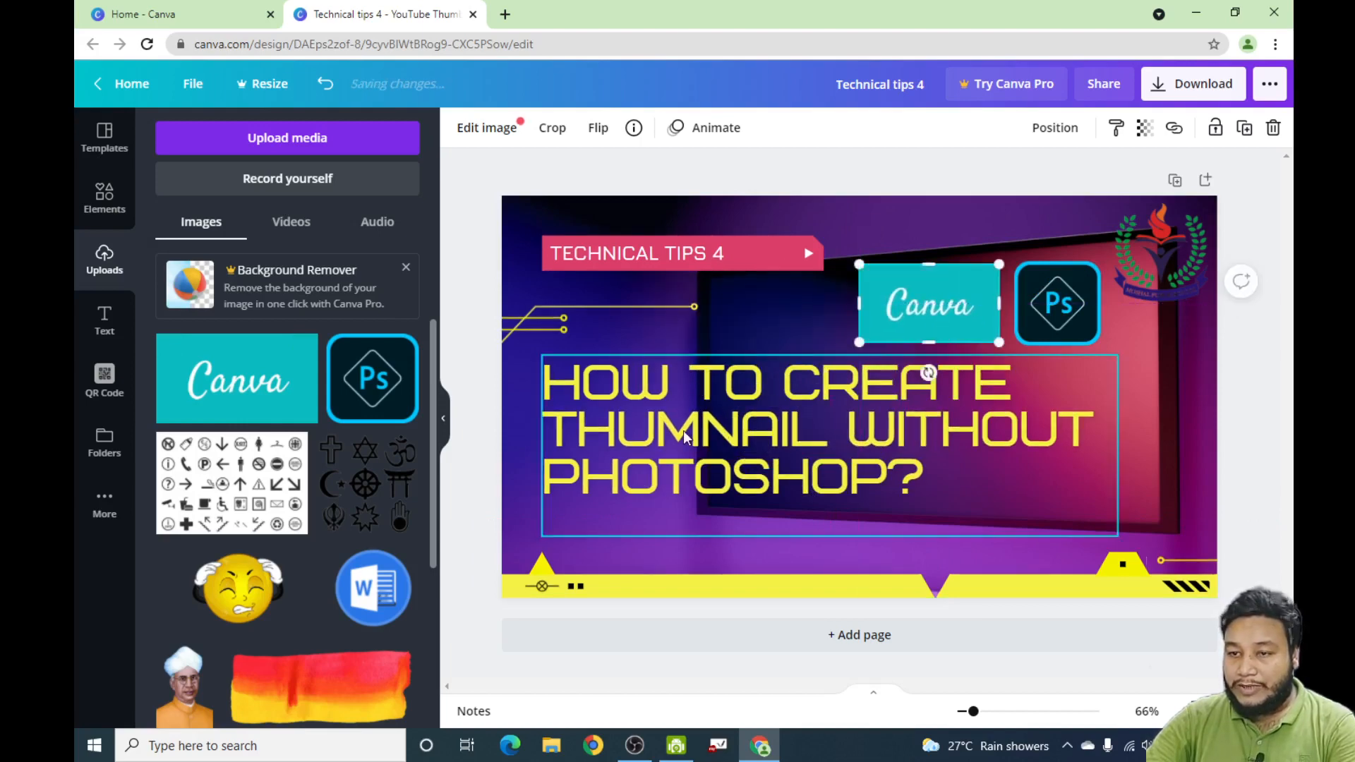
# - Try the Amsterdam Three font on the "How to create thumnail without Photoshop?" headline, and settle on Finger Paint
pyautogui.click(698, 444)
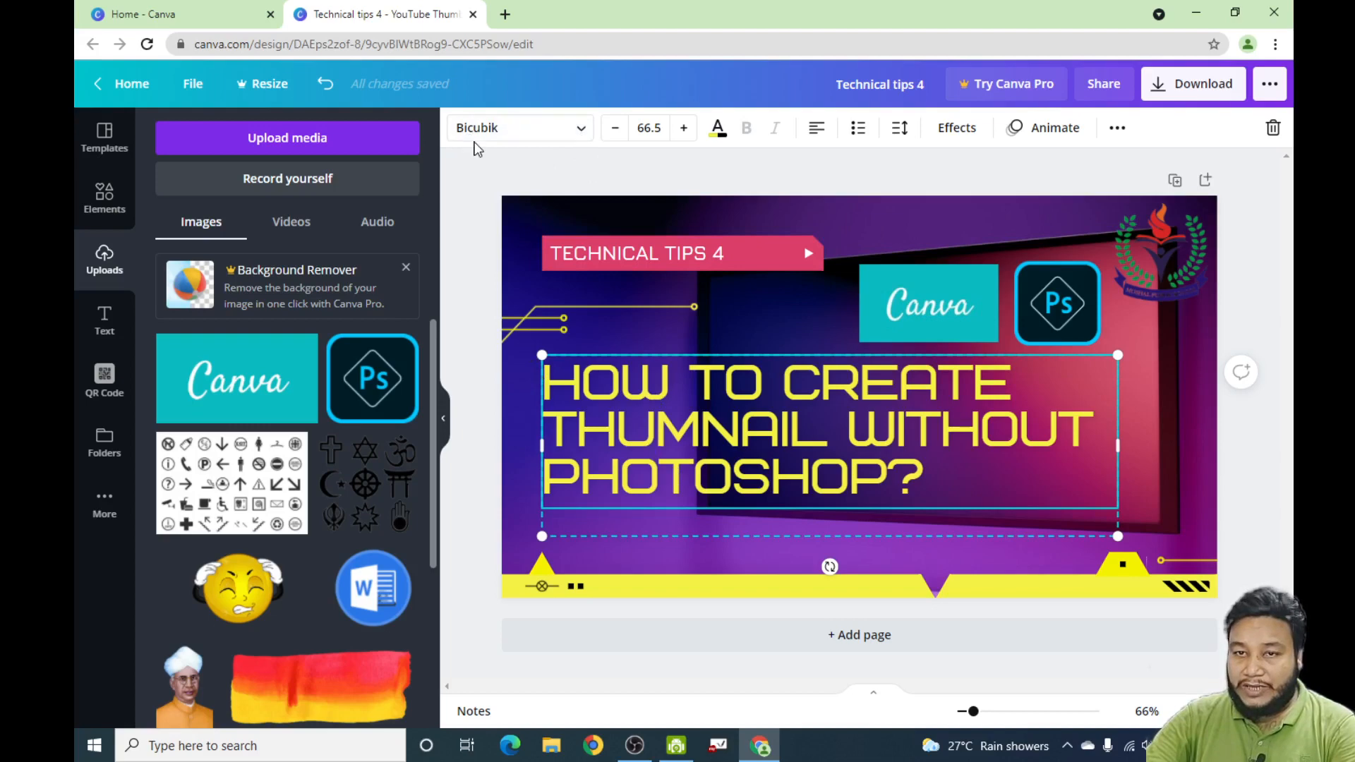
pyautogui.click(582, 130)
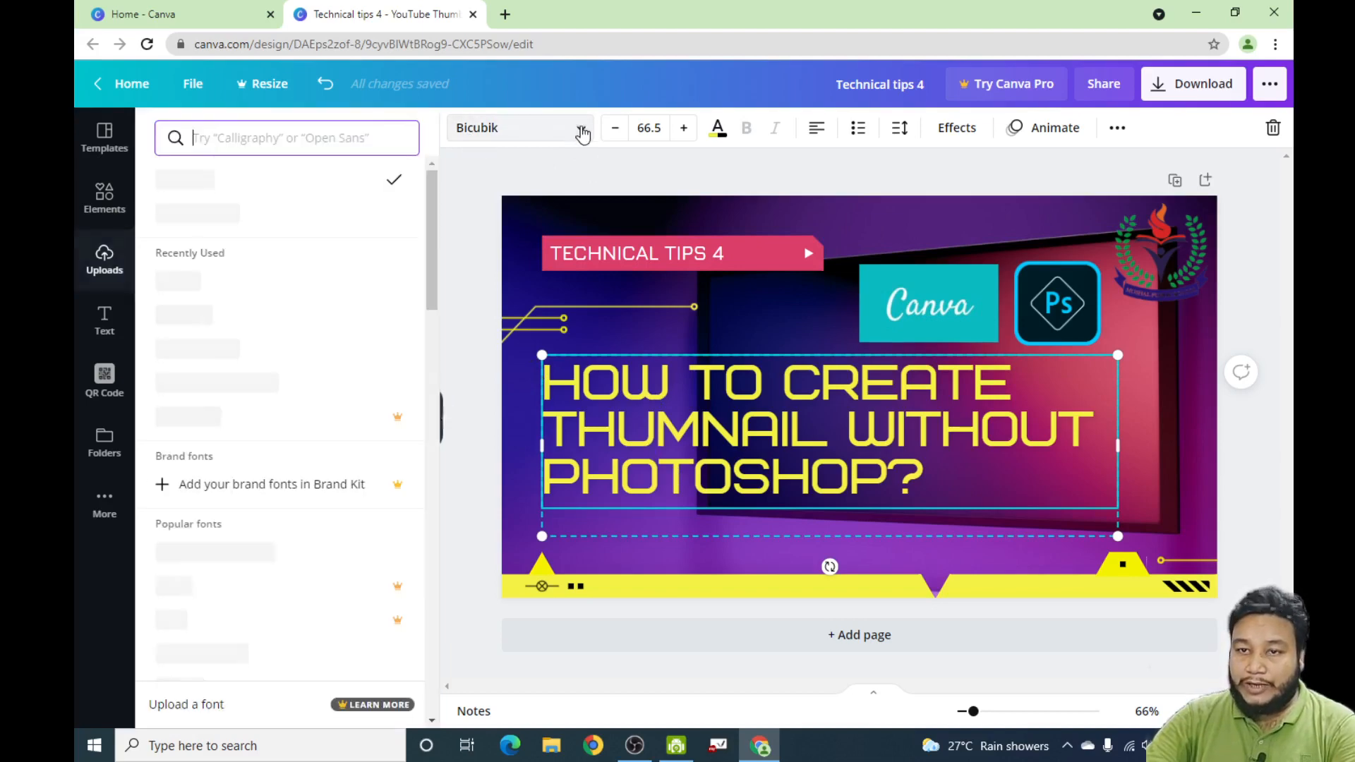
pyautogui.click(207, 392)
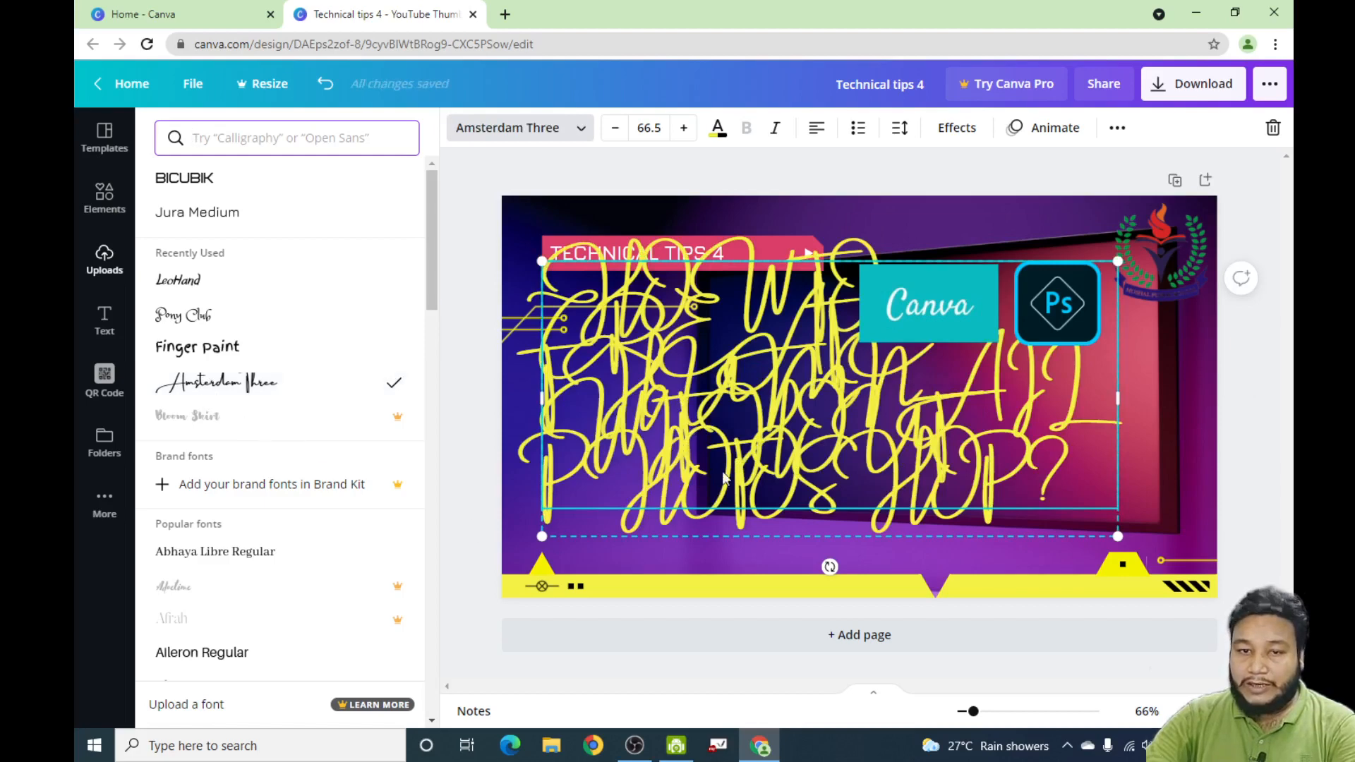
pyautogui.click(201, 348)
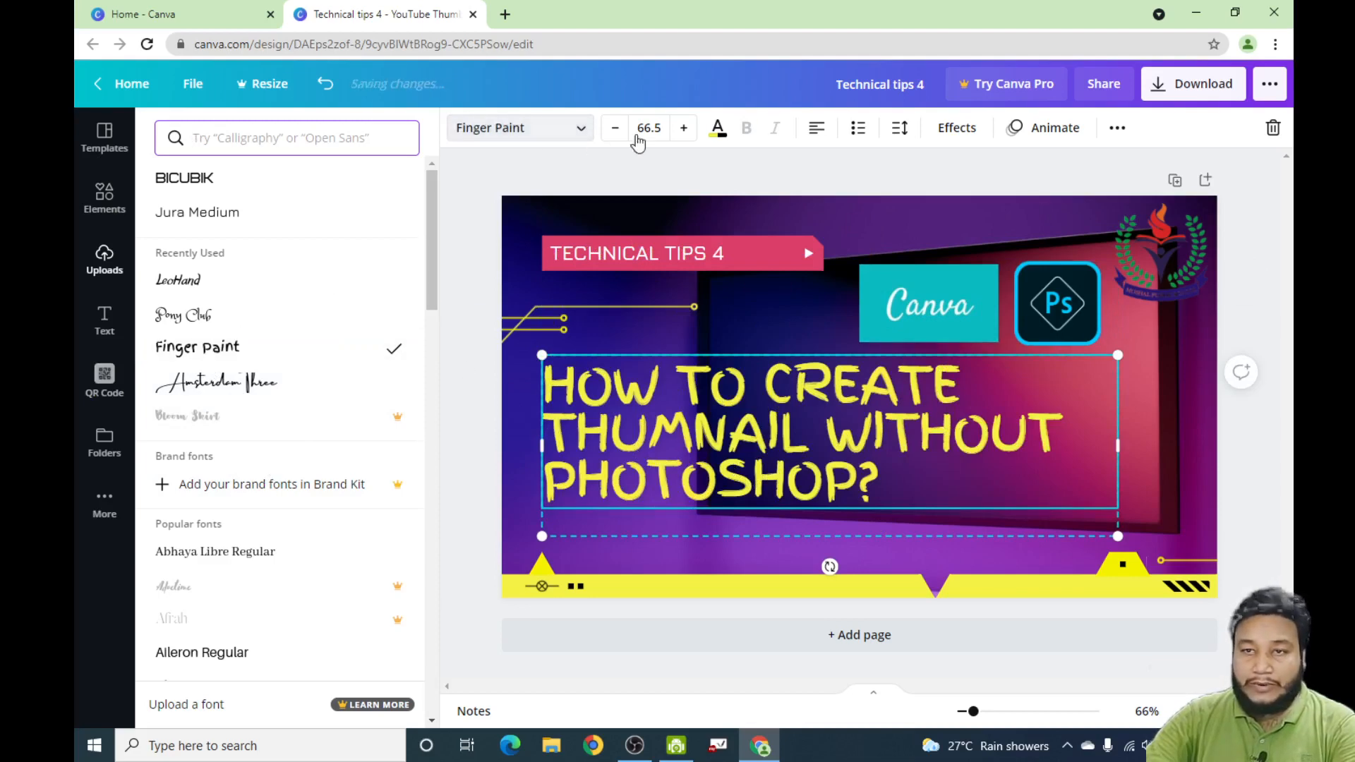
# - Try the Lift, Neon and Splice effects on the headline, and set its effect style to None
pyautogui.click(957, 127)
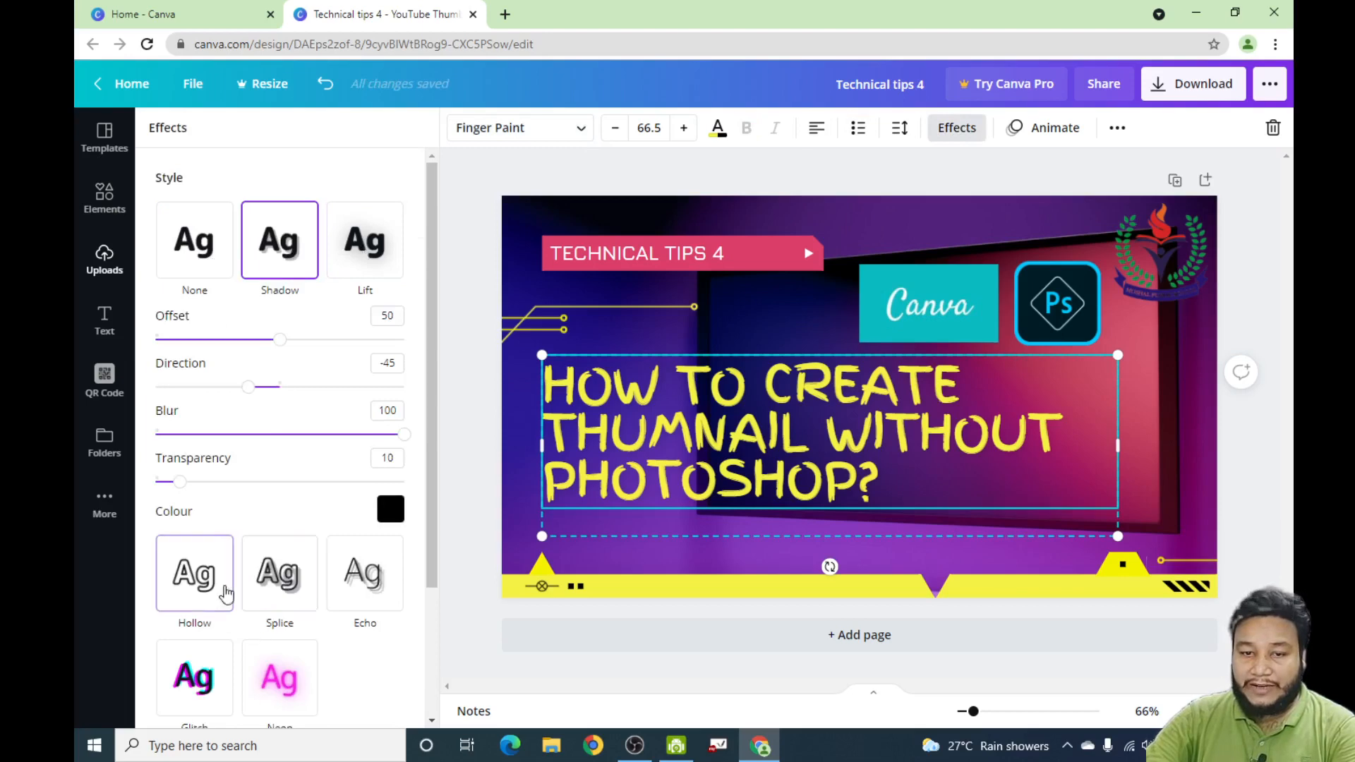
pyautogui.click(354, 250)
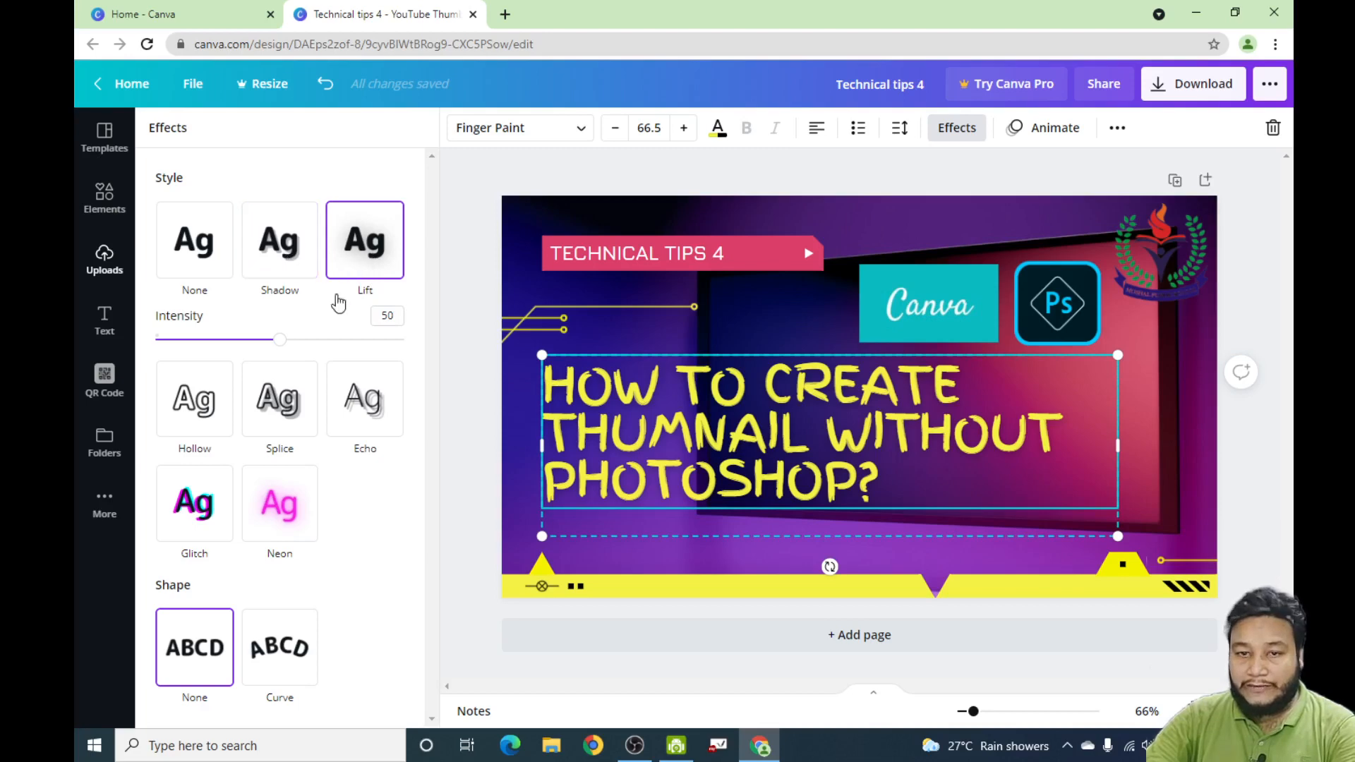
pyautogui.click(286, 511)
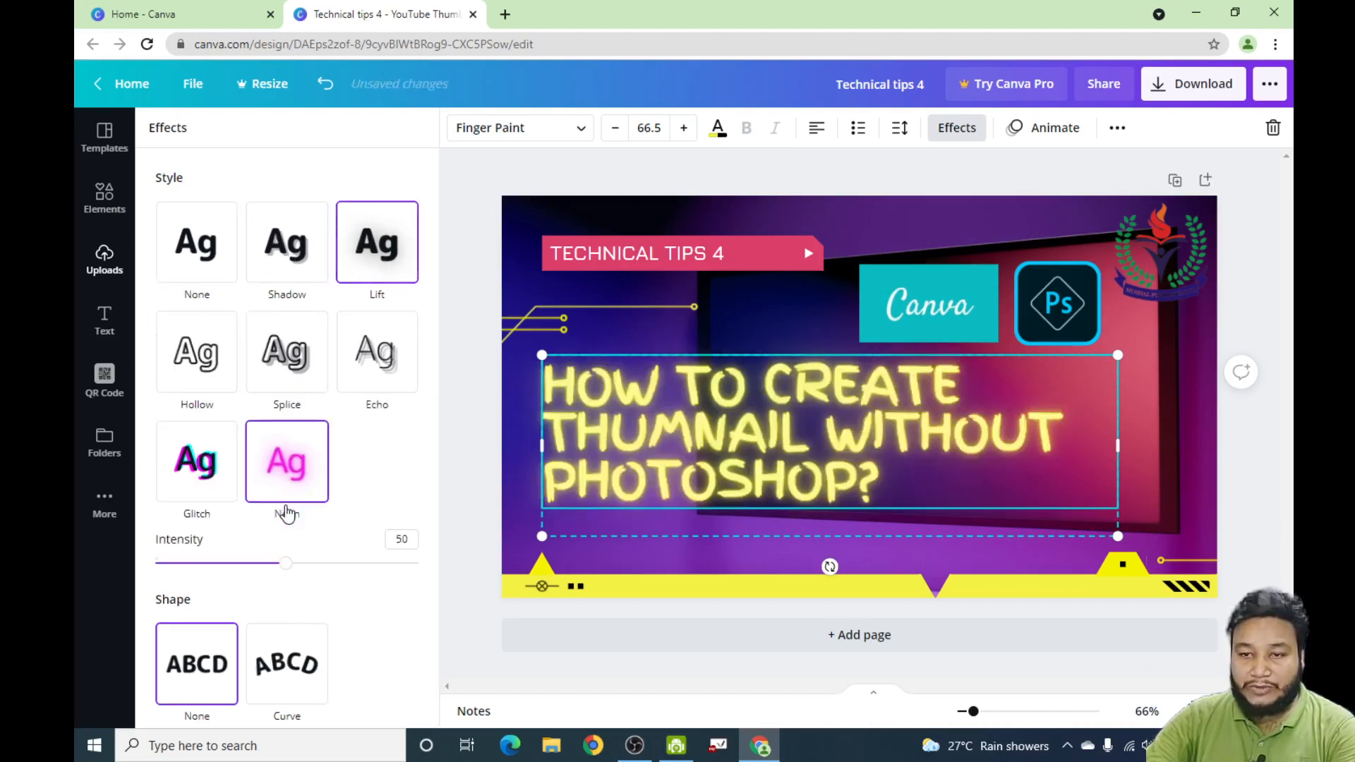
pyautogui.click(286, 362)
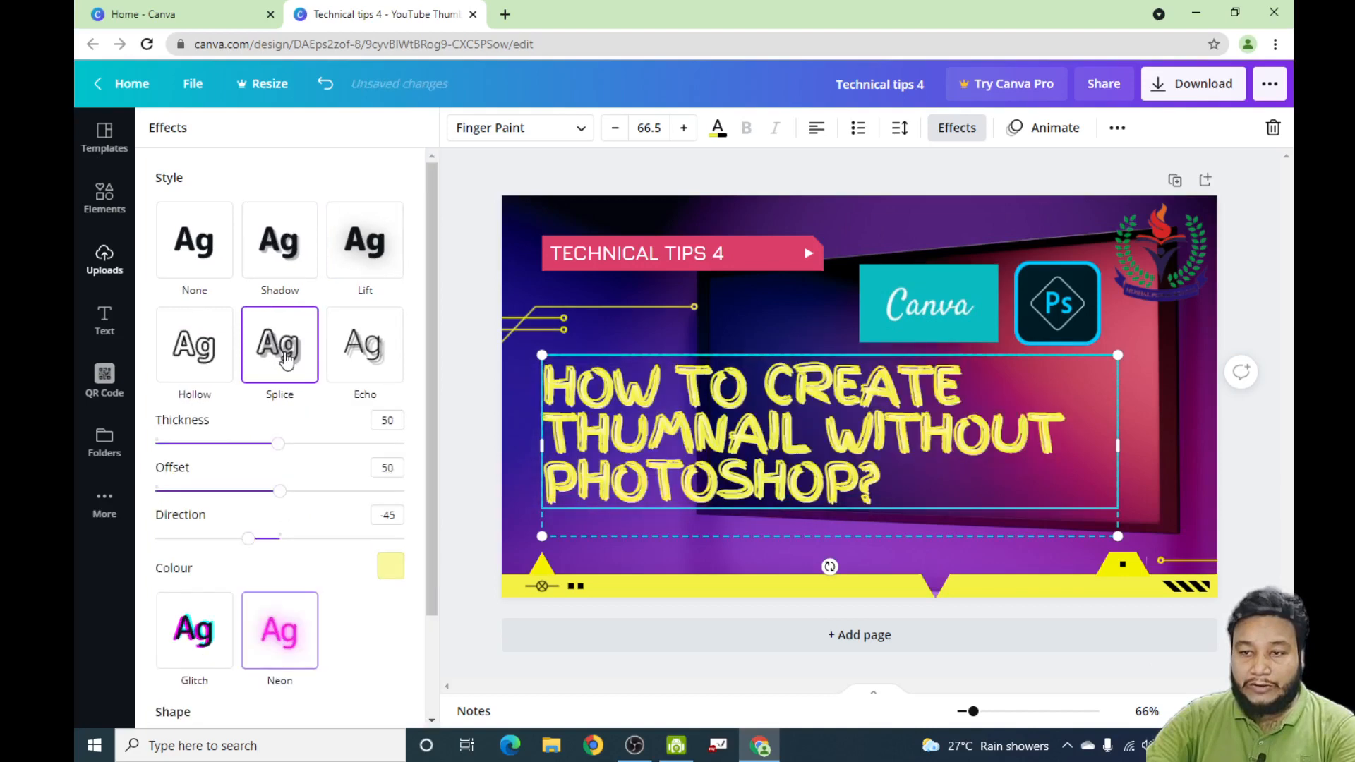
pyautogui.click(203, 260)
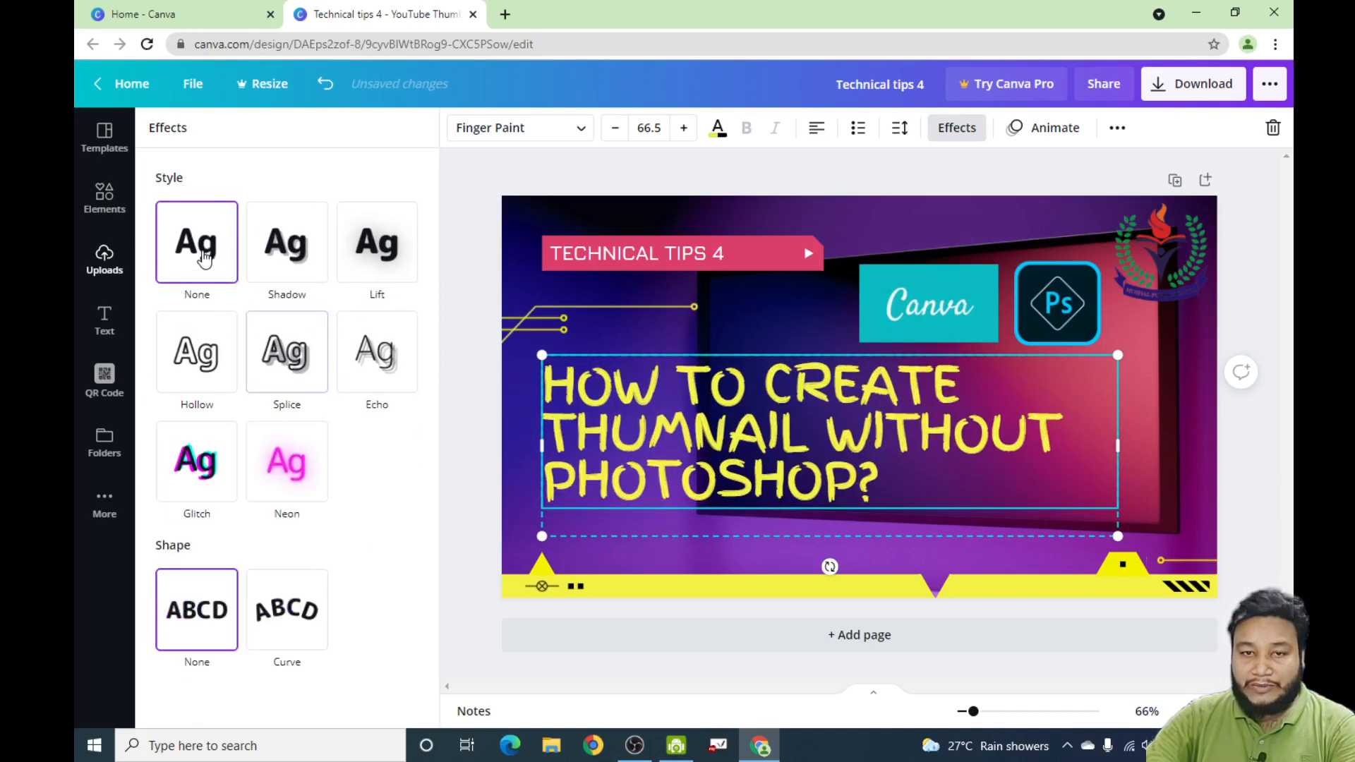
# - Try the Curve shape on the headline text, and undo it to restore the straight three-line layout
pyautogui.click(285, 619)
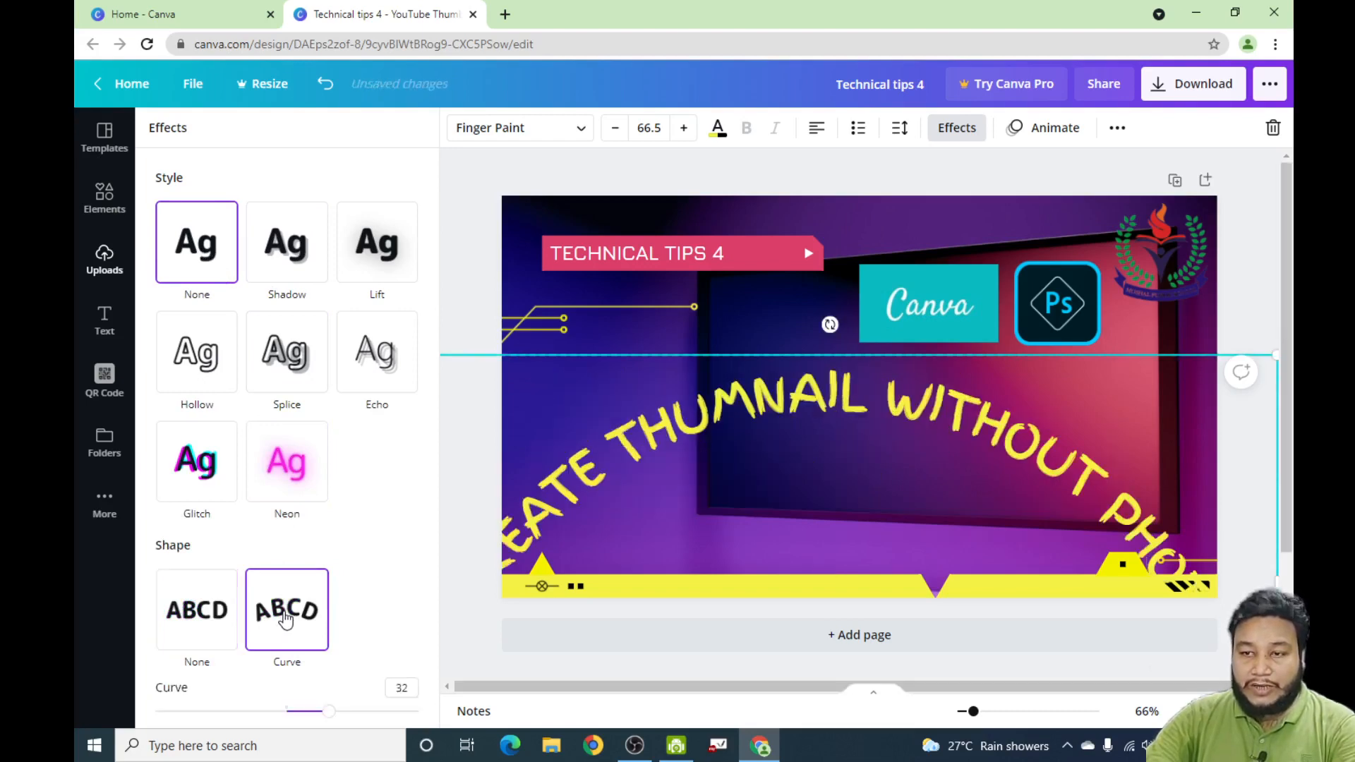
pyautogui.click(202, 612)
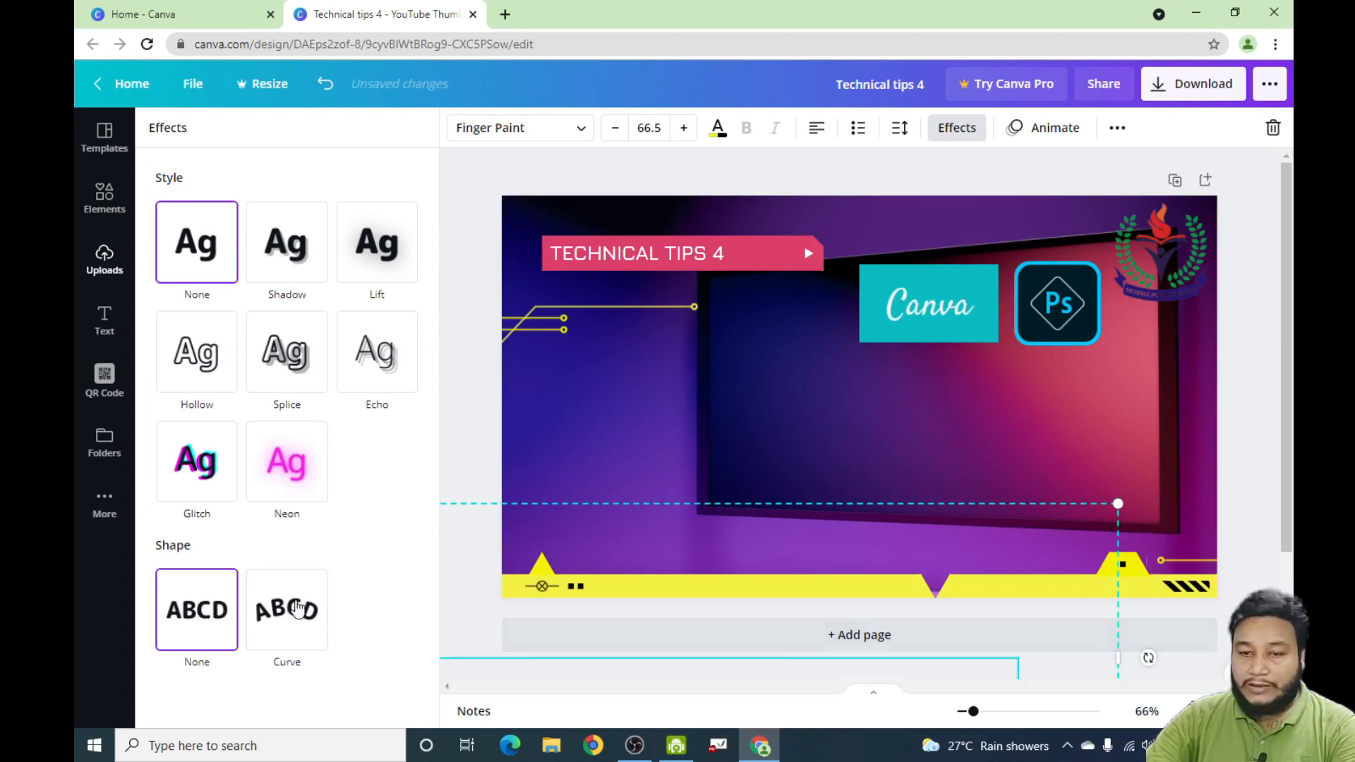
pyautogui.hotkey('ctrl', 'z')
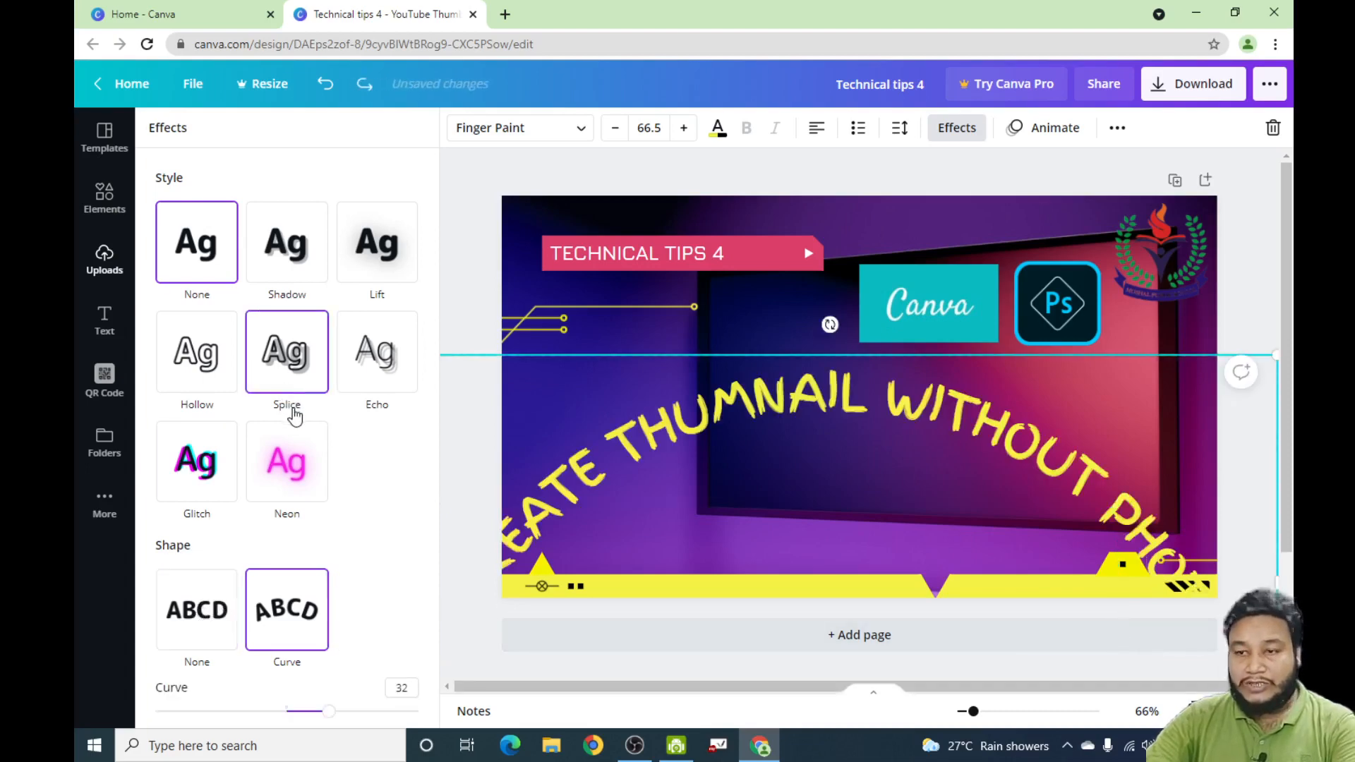
pyautogui.press('Escape')
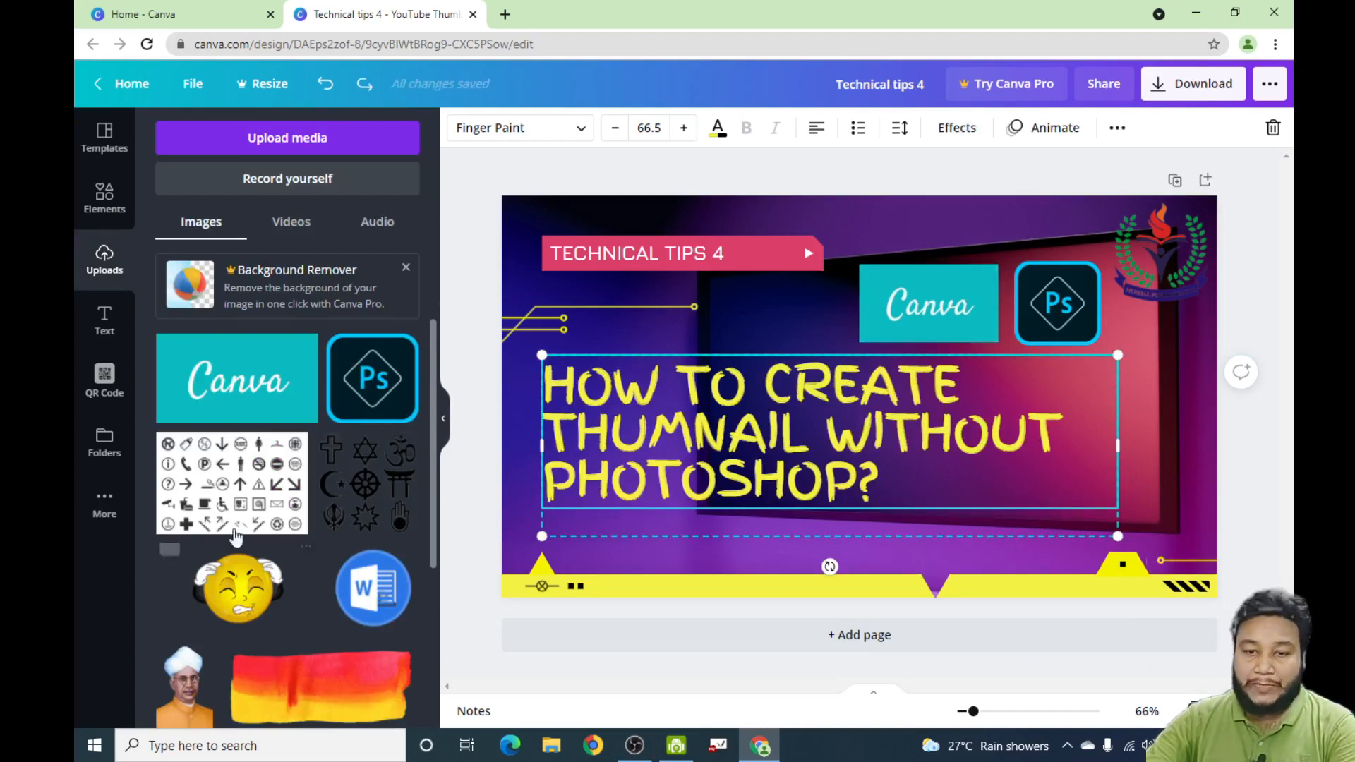
# - Add the recently used pink-and-cyan brush stroke, sized and placed just below the headline above the yellow band
pyautogui.click(102, 192)
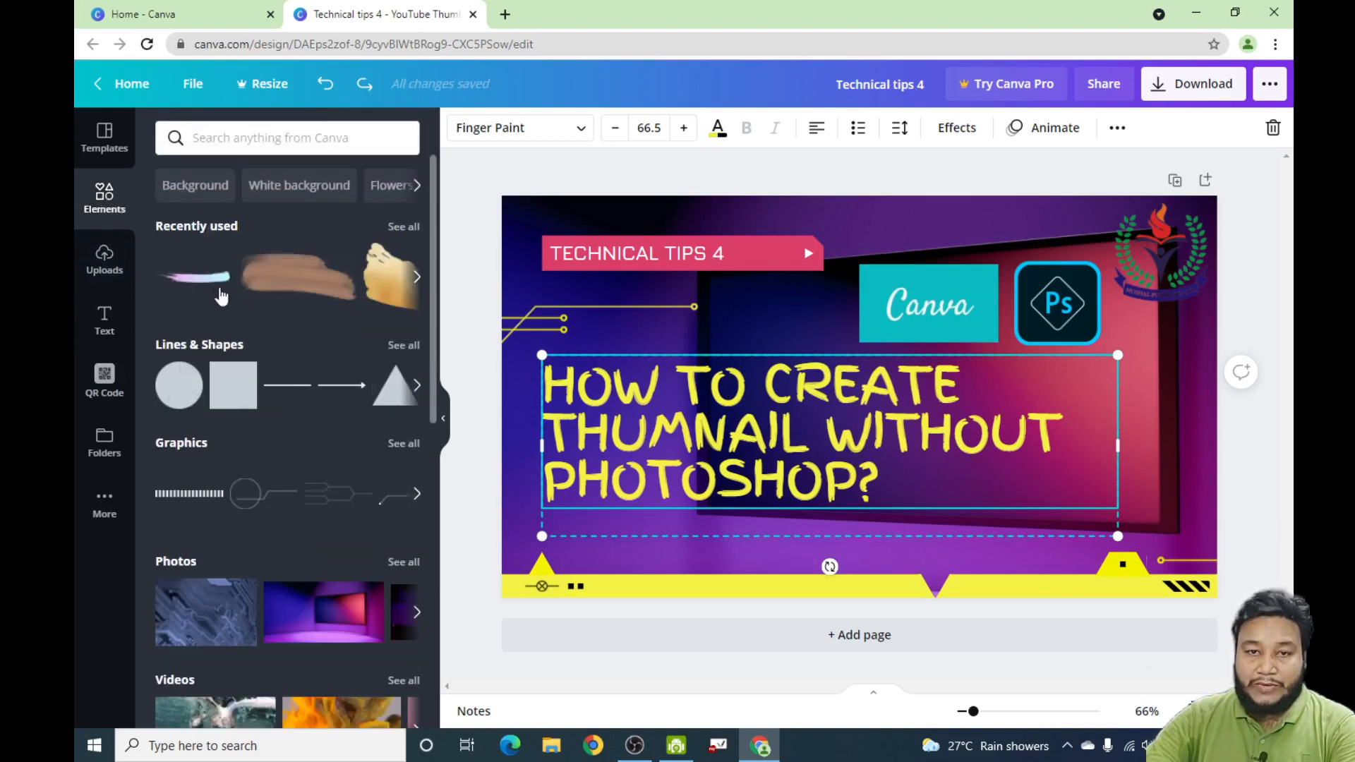
pyautogui.click(409, 281)
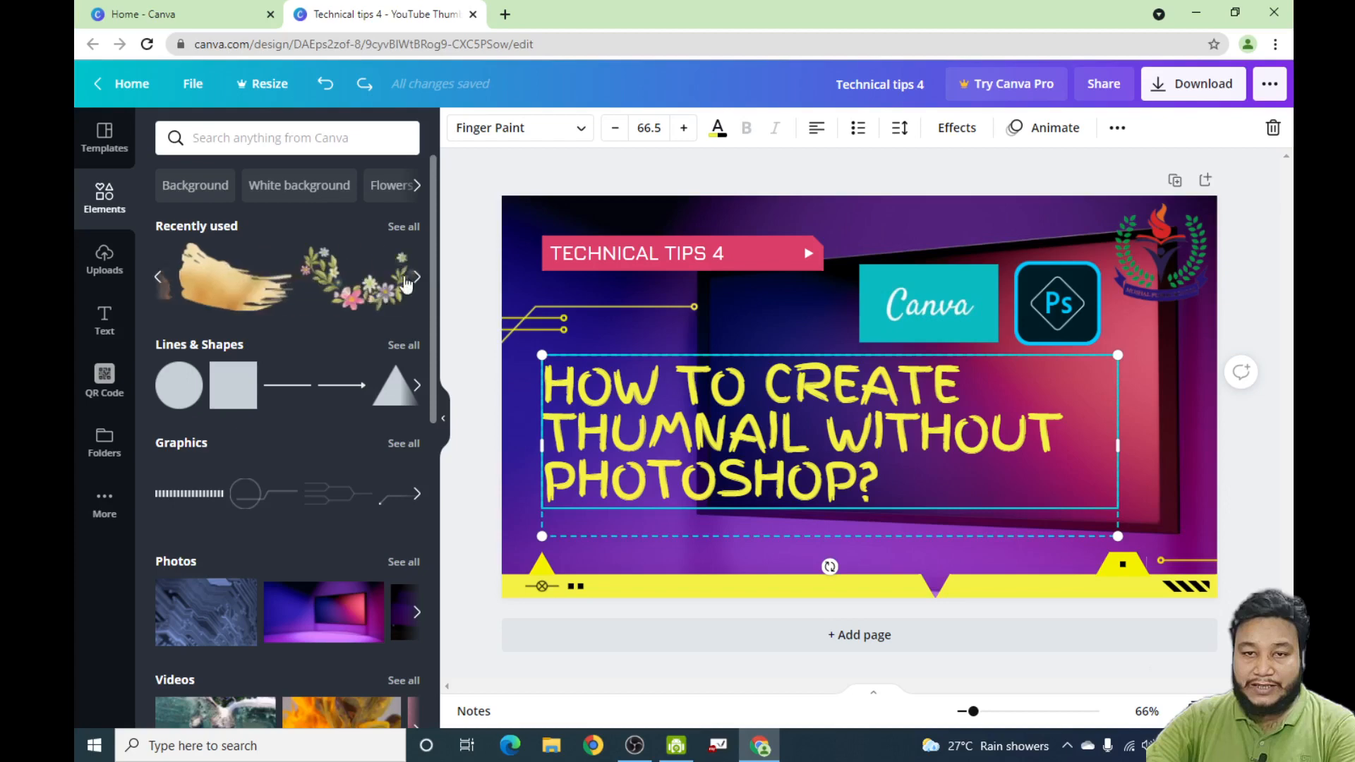
pyautogui.click(158, 277)
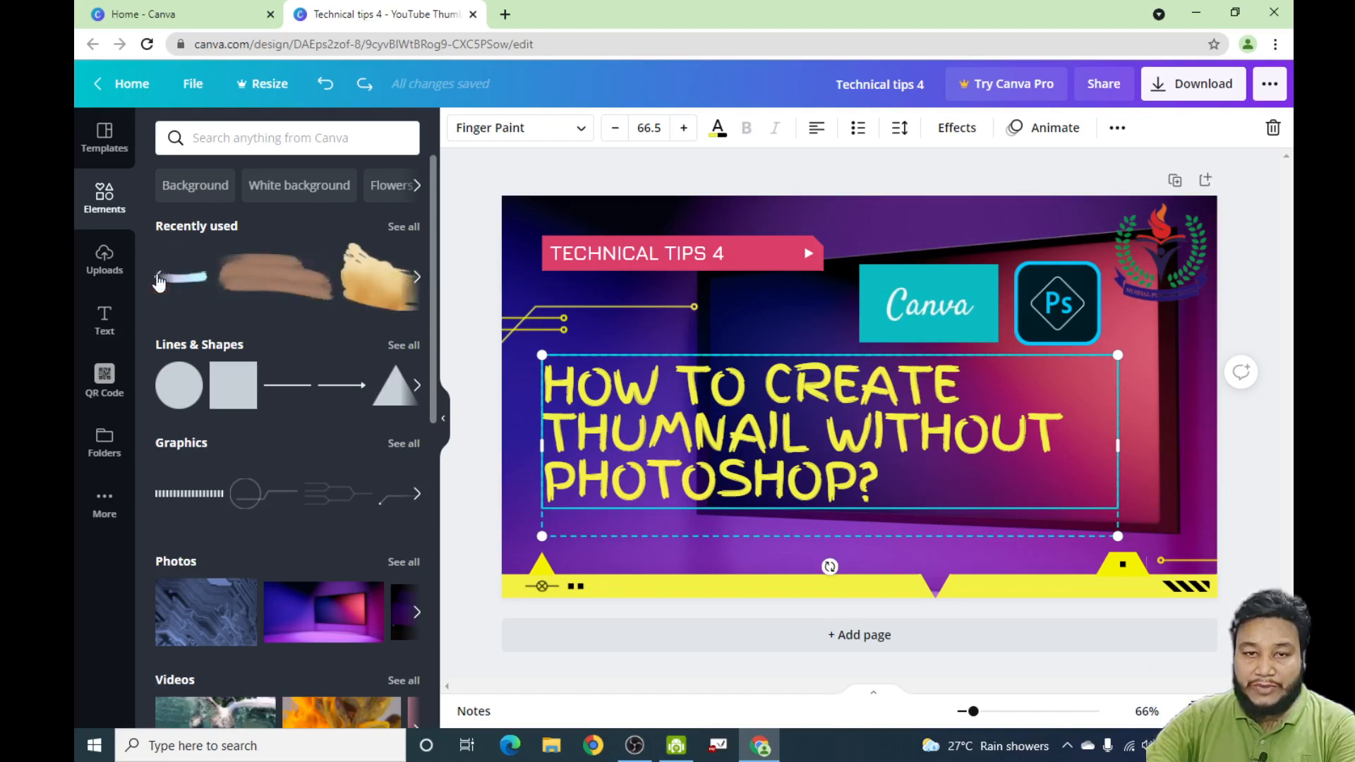
pyautogui.click(194, 282)
pyautogui.moveTo(877, 393)
pyautogui.mouseDown()
pyautogui.moveTo(873, 497)
pyautogui.moveTo(810, 535)
pyautogui.mouseUp()
pyautogui.moveTo(942, 558); pyautogui.dragTo(982, 565)
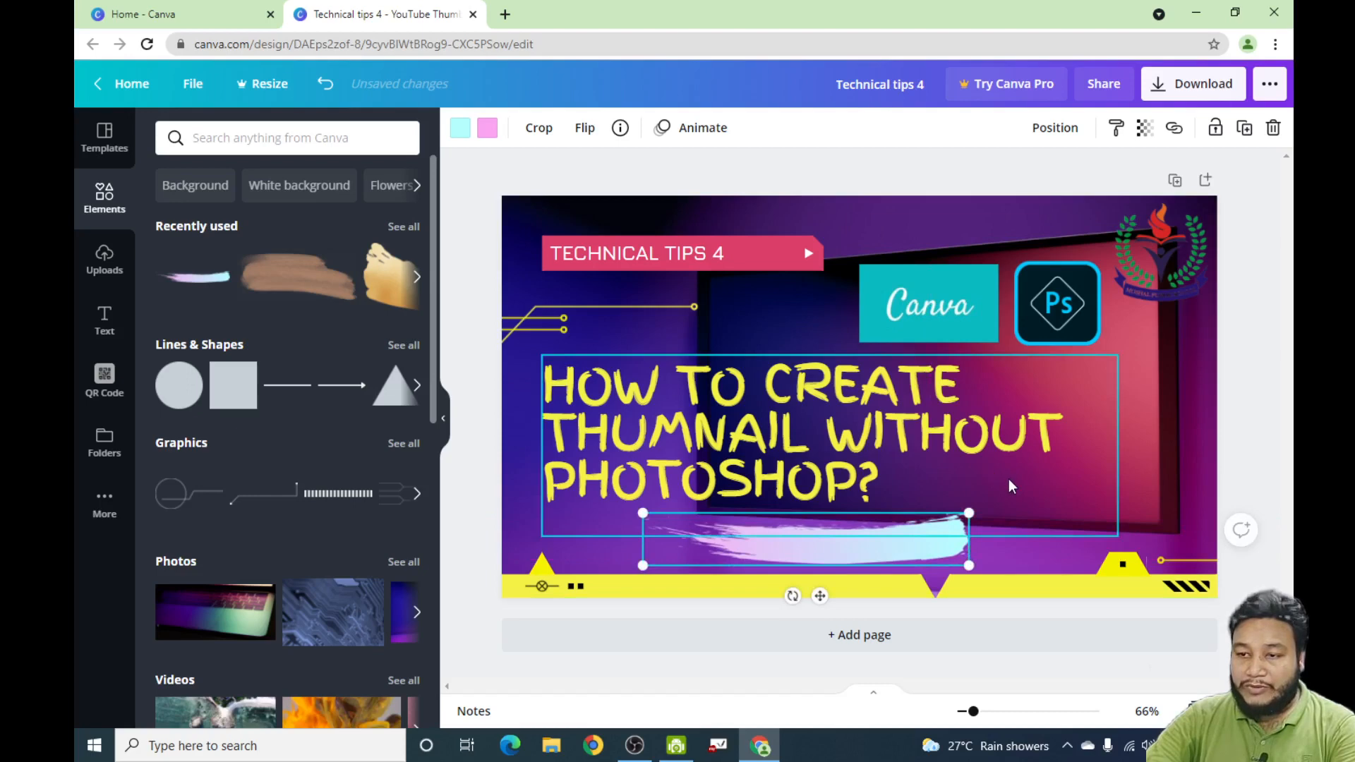
pyautogui.click(1010, 480)
pyautogui.click(911, 558)
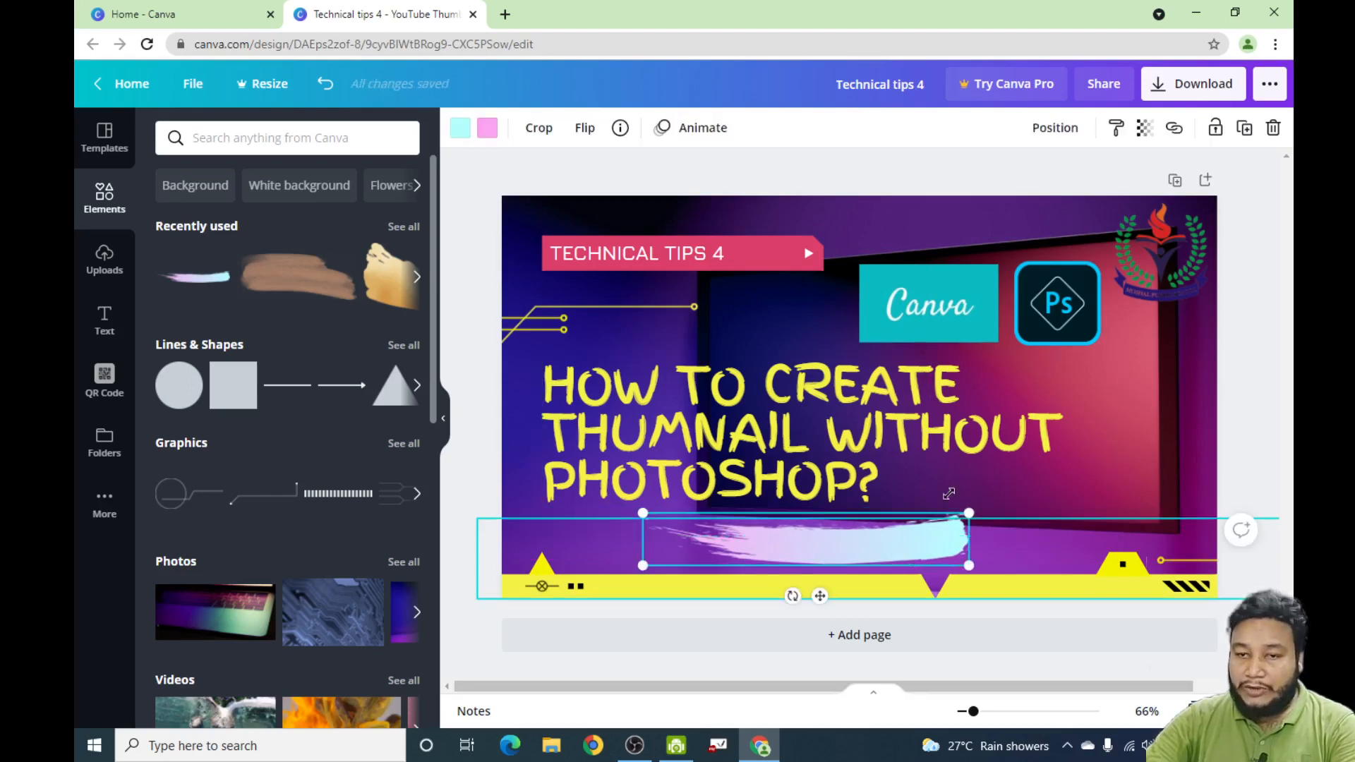
# - Add a heading that reads "TT4" and place it on top of the pink-and-cyan brush stroke
pyautogui.click(106, 323)
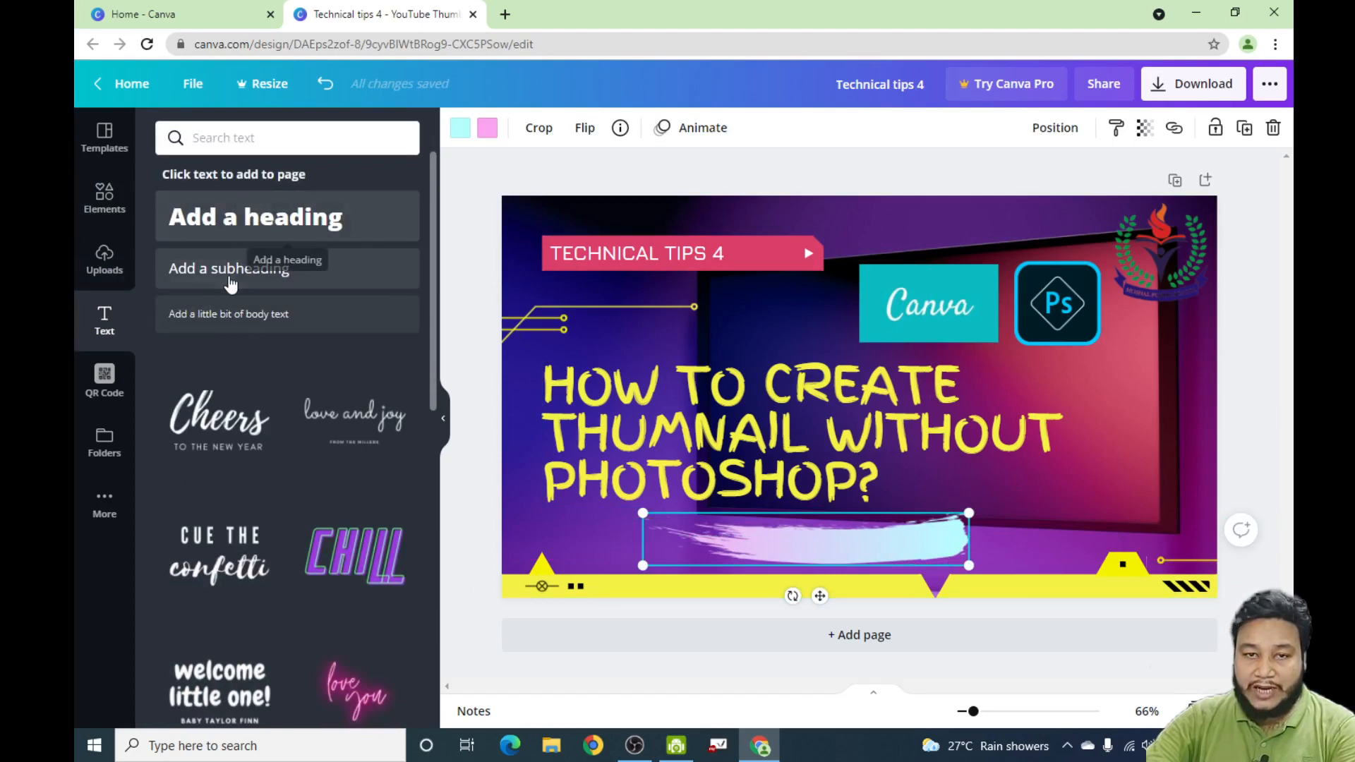
pyautogui.click(228, 221)
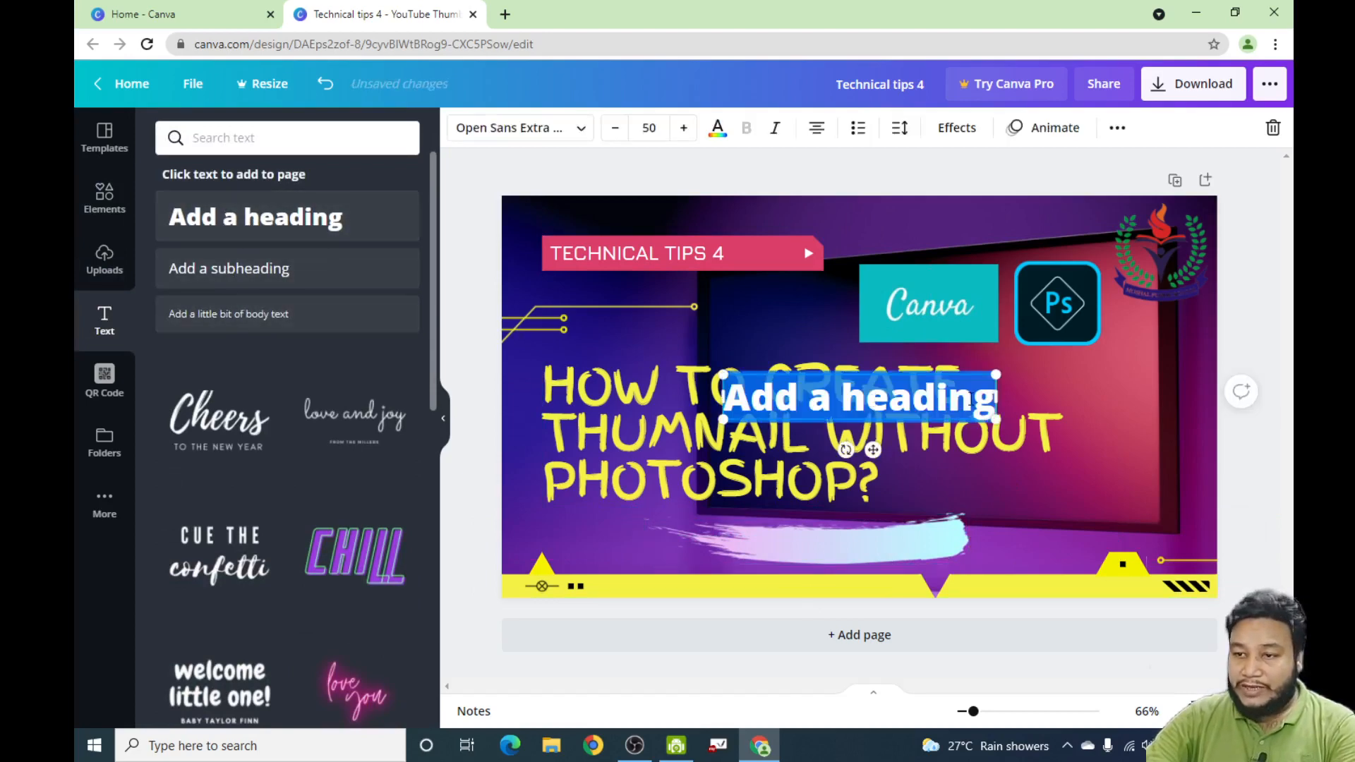
pyautogui.click(842, 402)
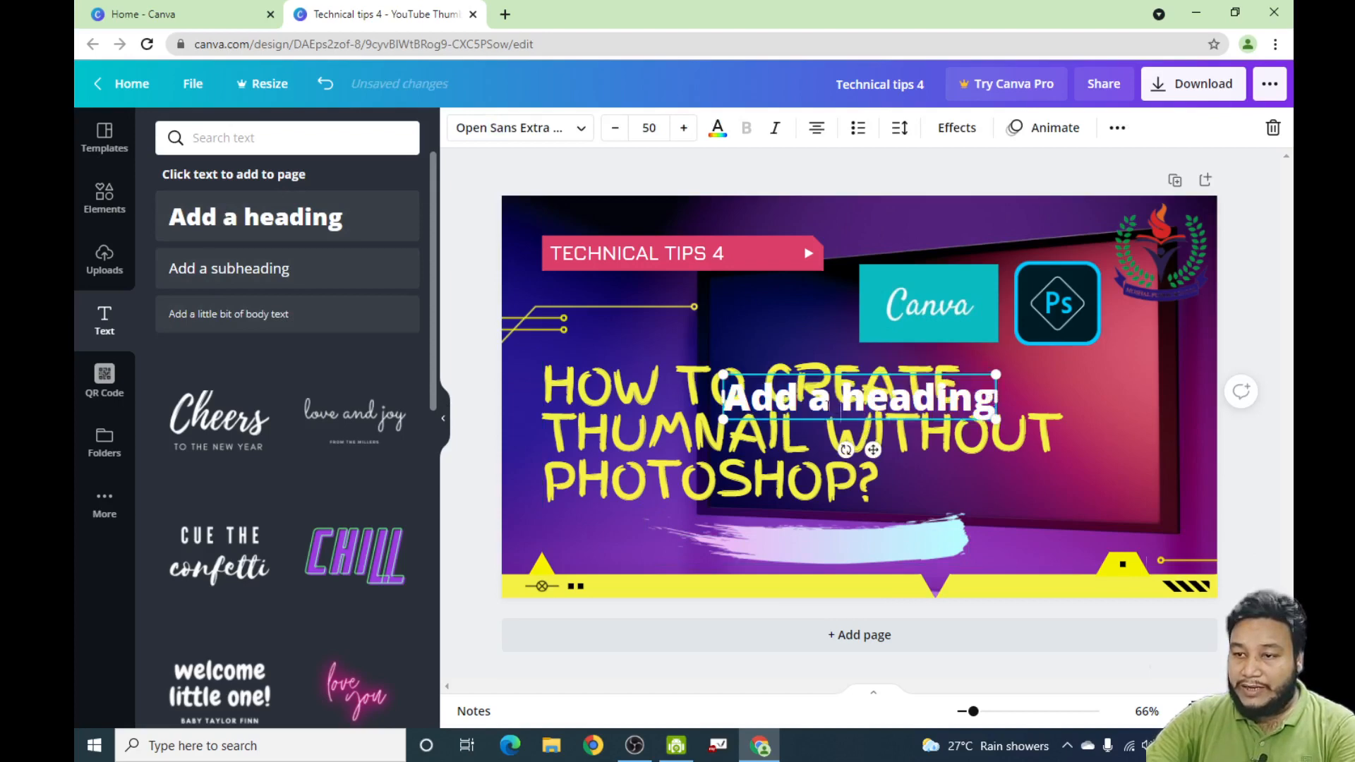
pyautogui.moveTo(843, 399); pyautogui.dragTo(995, 399)
pyautogui.press('Delete')
pyautogui.press('Delete')
pyautogui.press('Delete')
pyautogui.press('Delete')
pyautogui.press('Delete')
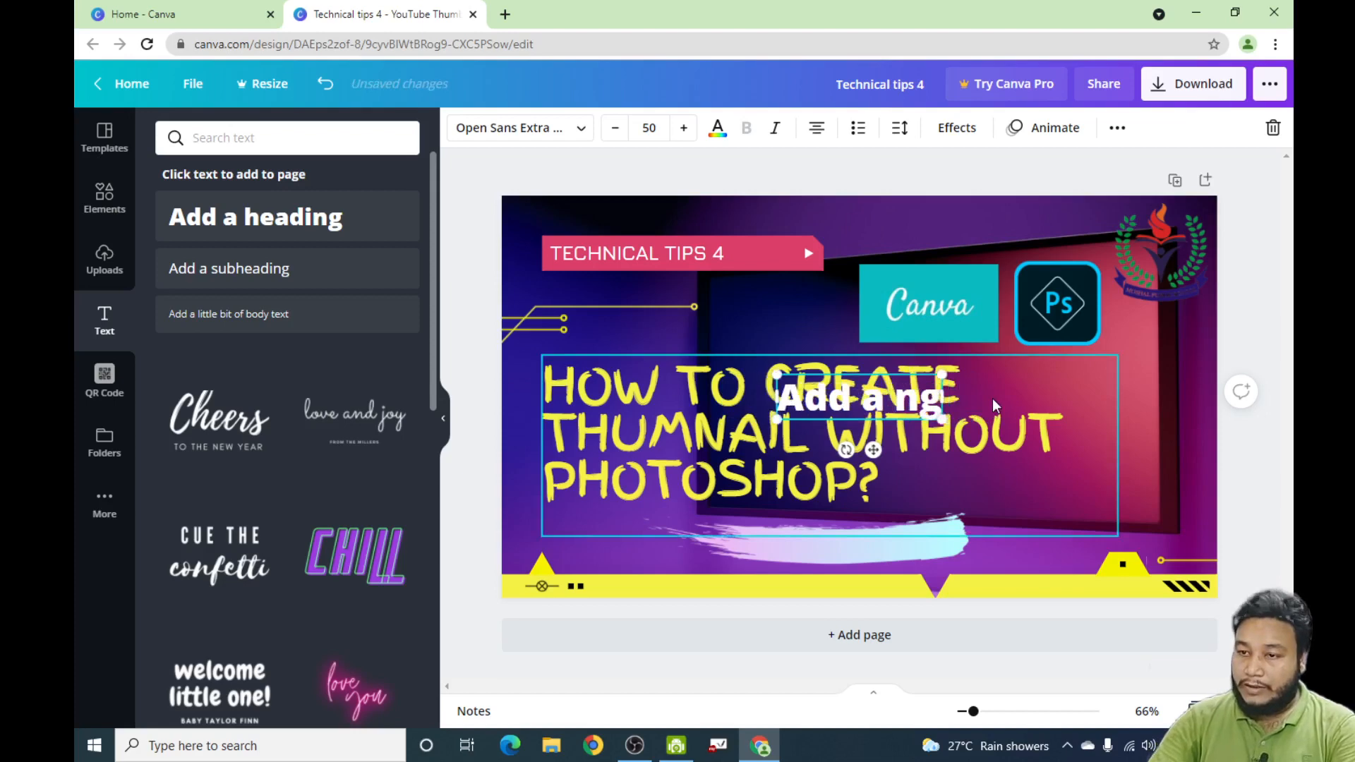
pyautogui.press('BackSpace')
pyautogui.press('BackSpace')
pyautogui.press('BackSpace')
pyautogui.press('BackSpace')
pyautogui.press('BackSpace')
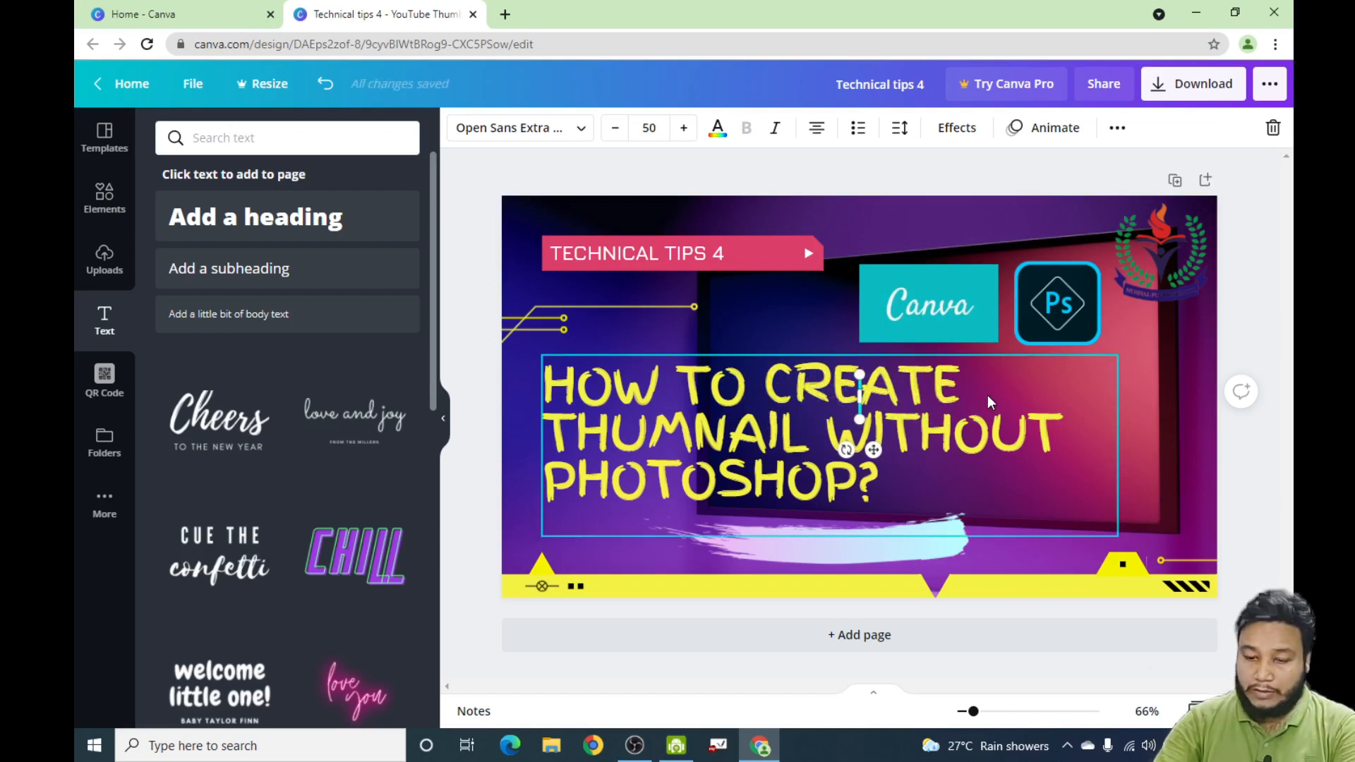
pyautogui.write('TT4')
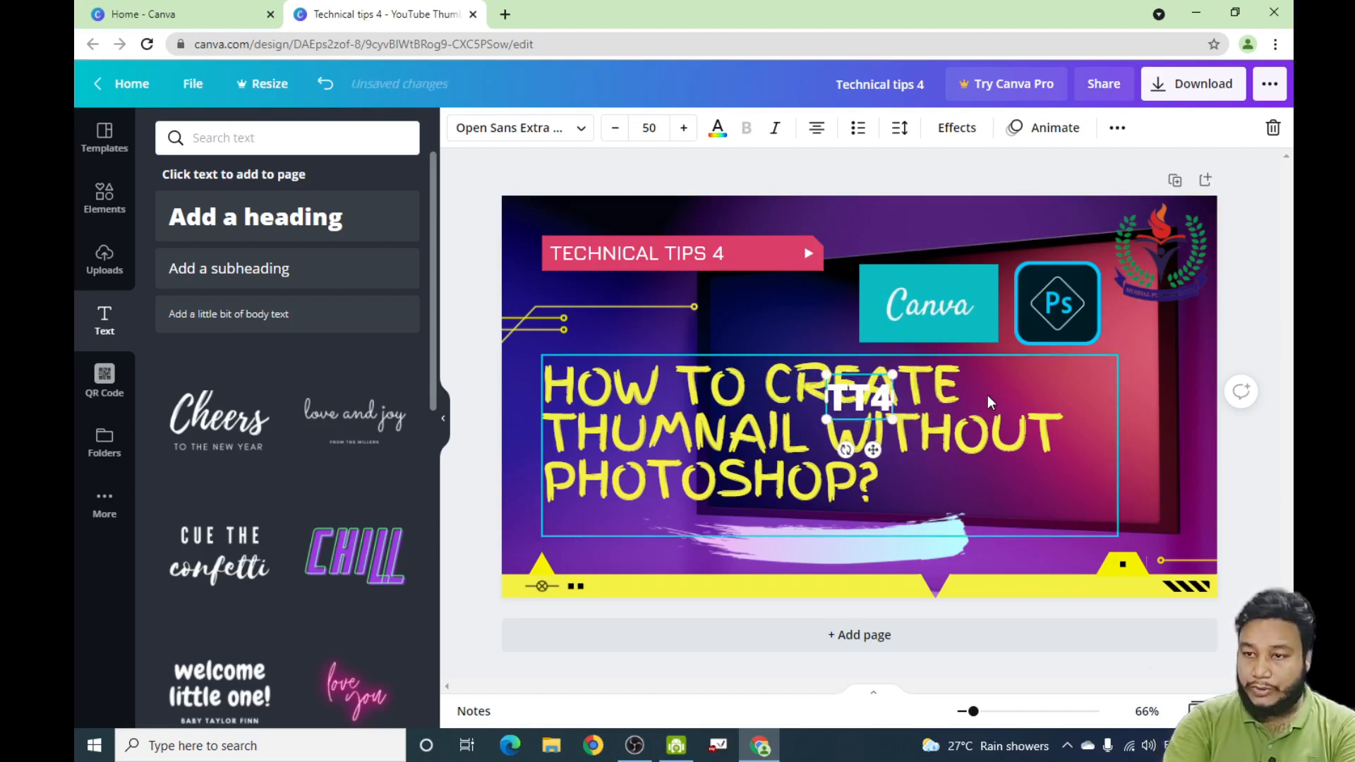
pyautogui.moveTo(854, 372); pyautogui.dragTo(854, 519)
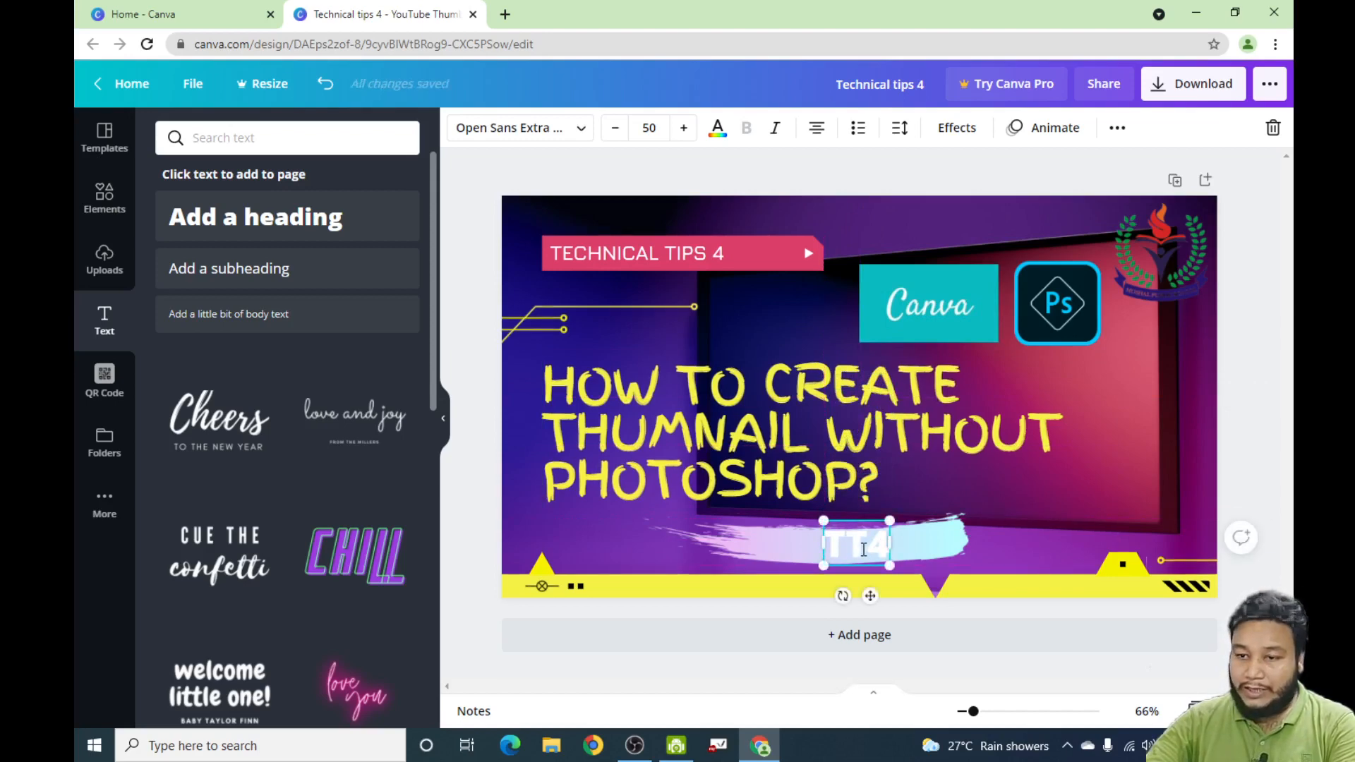
# - Colour the "TT4" text with the pinkish-red document colour and give it the Shadow effect
pyautogui.click(718, 131)
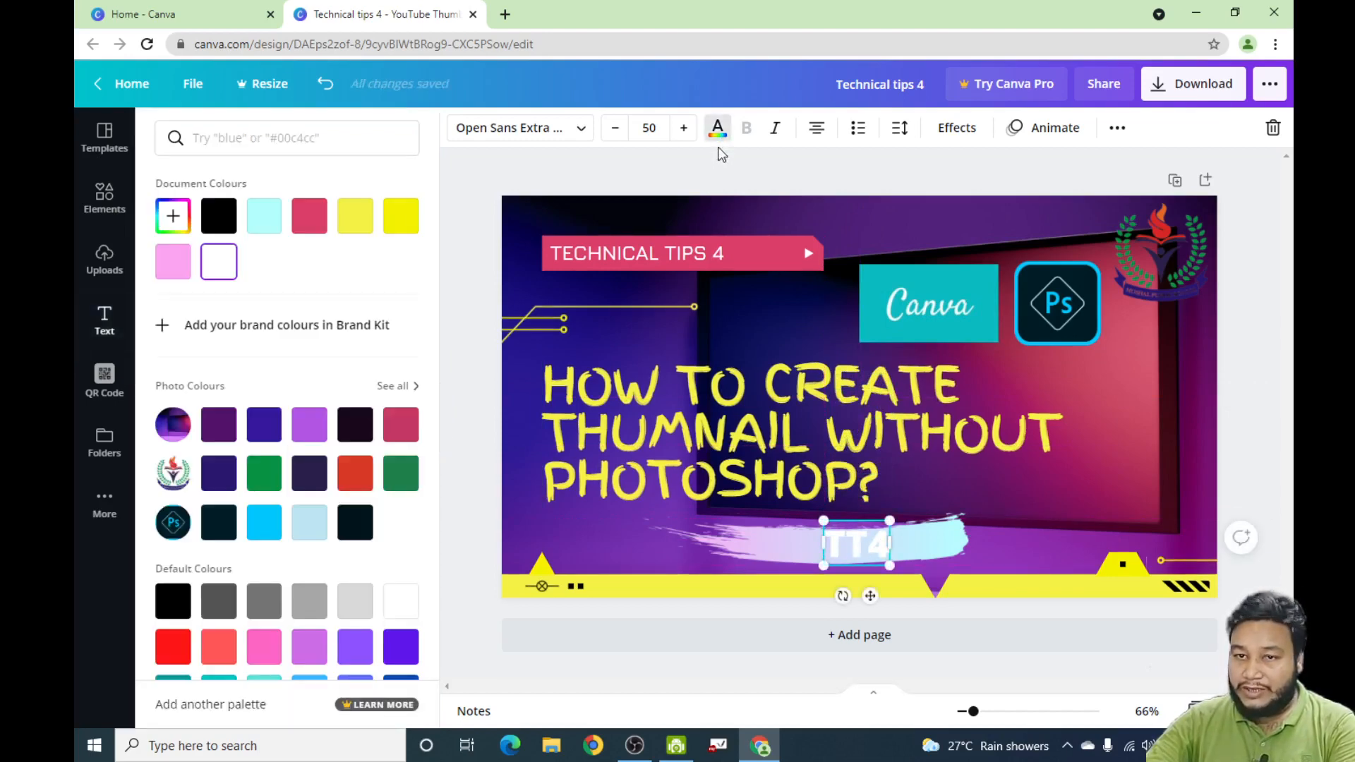
pyautogui.click(317, 237)
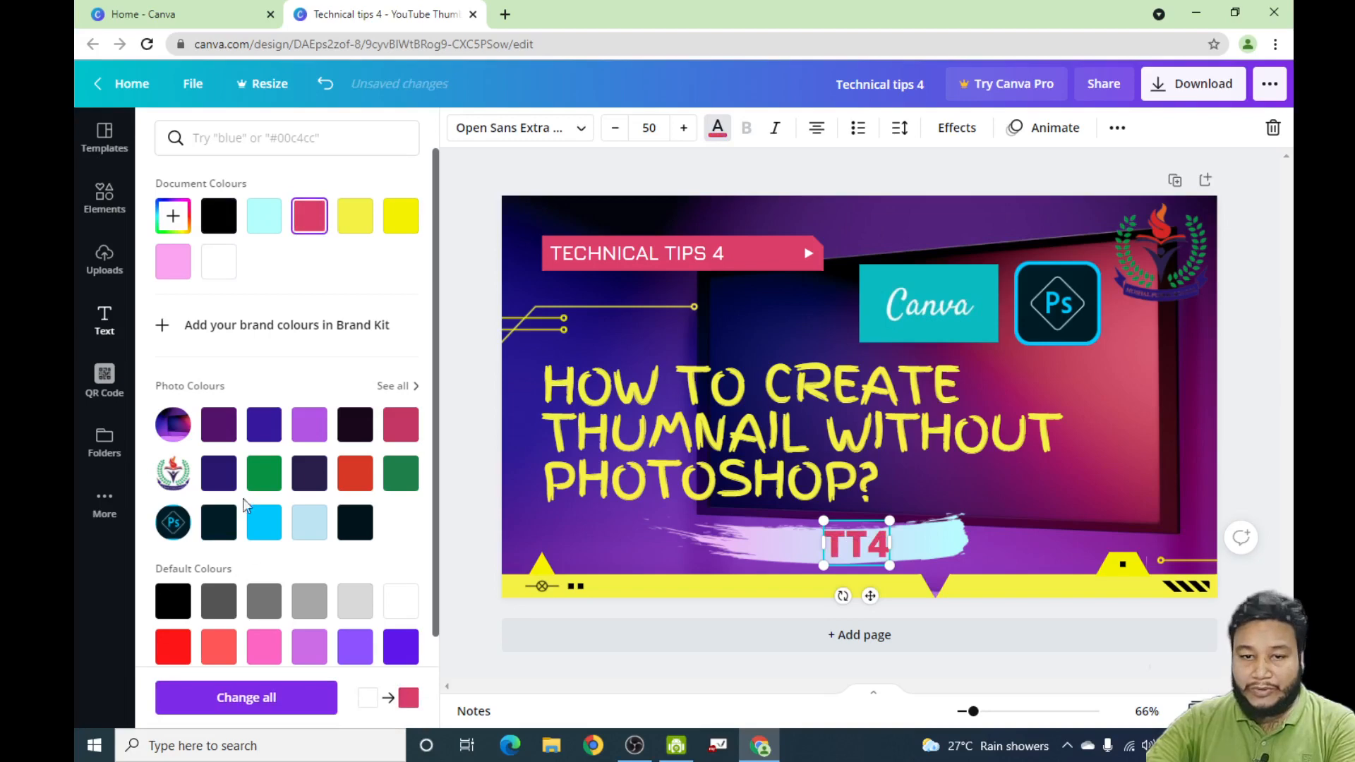
pyautogui.click(957, 128)
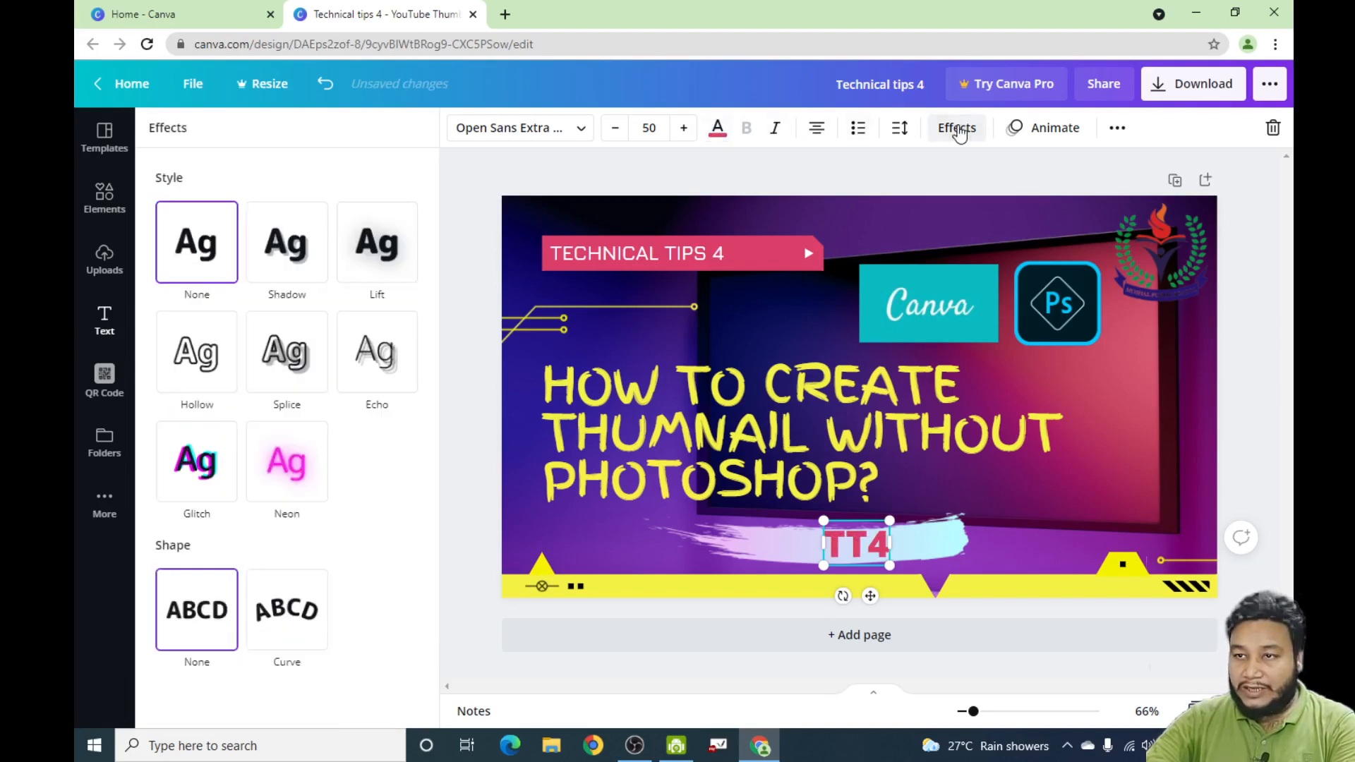
pyautogui.click(302, 266)
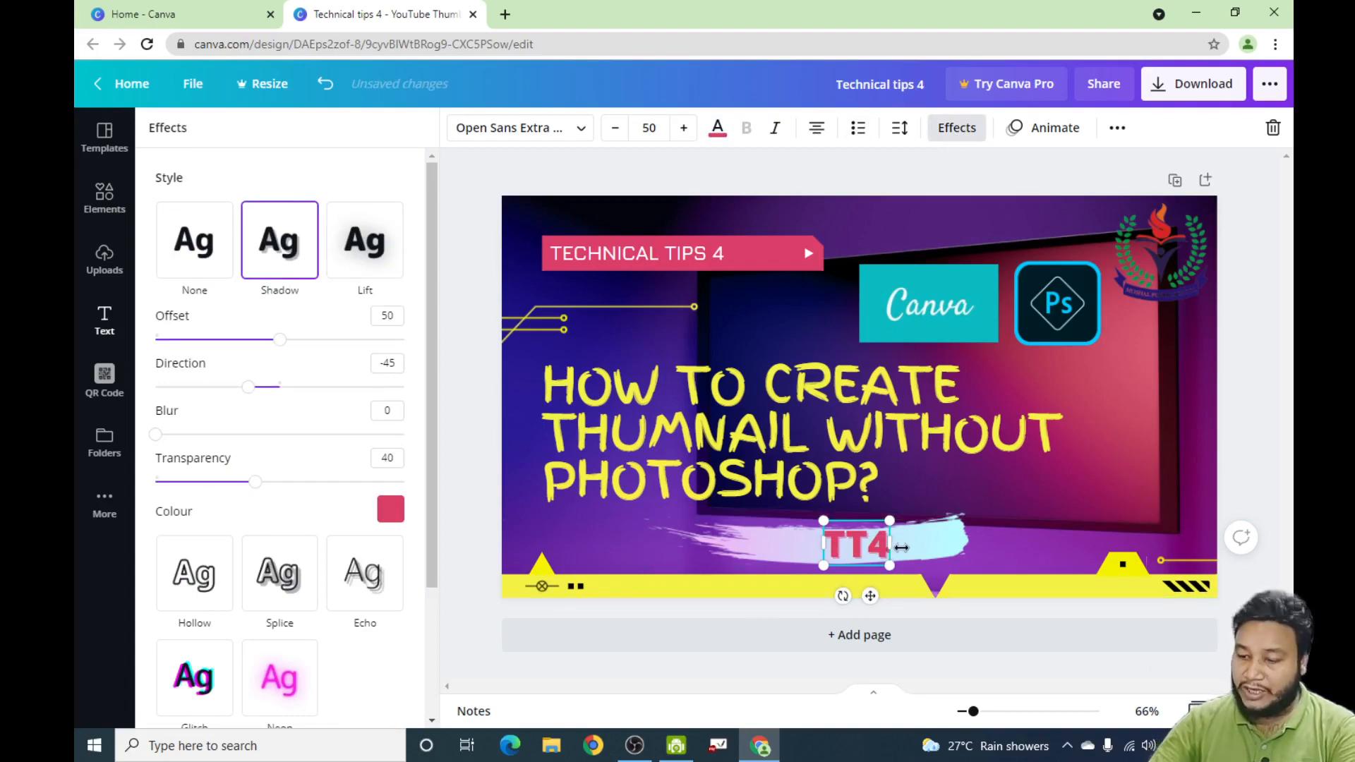
# - Delete the "TT4" text and the brush stroke below the headline
pyautogui.click(862, 546)
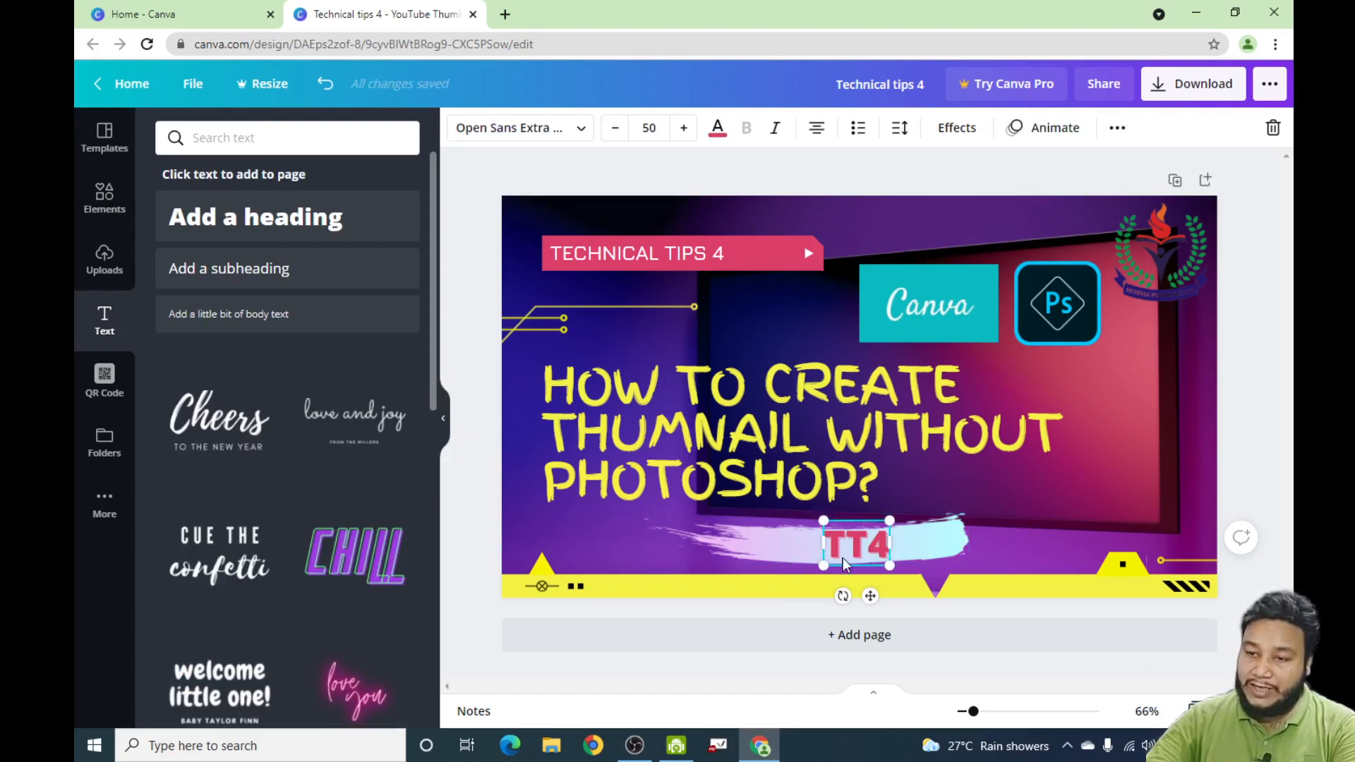
pyautogui.press('Delete')
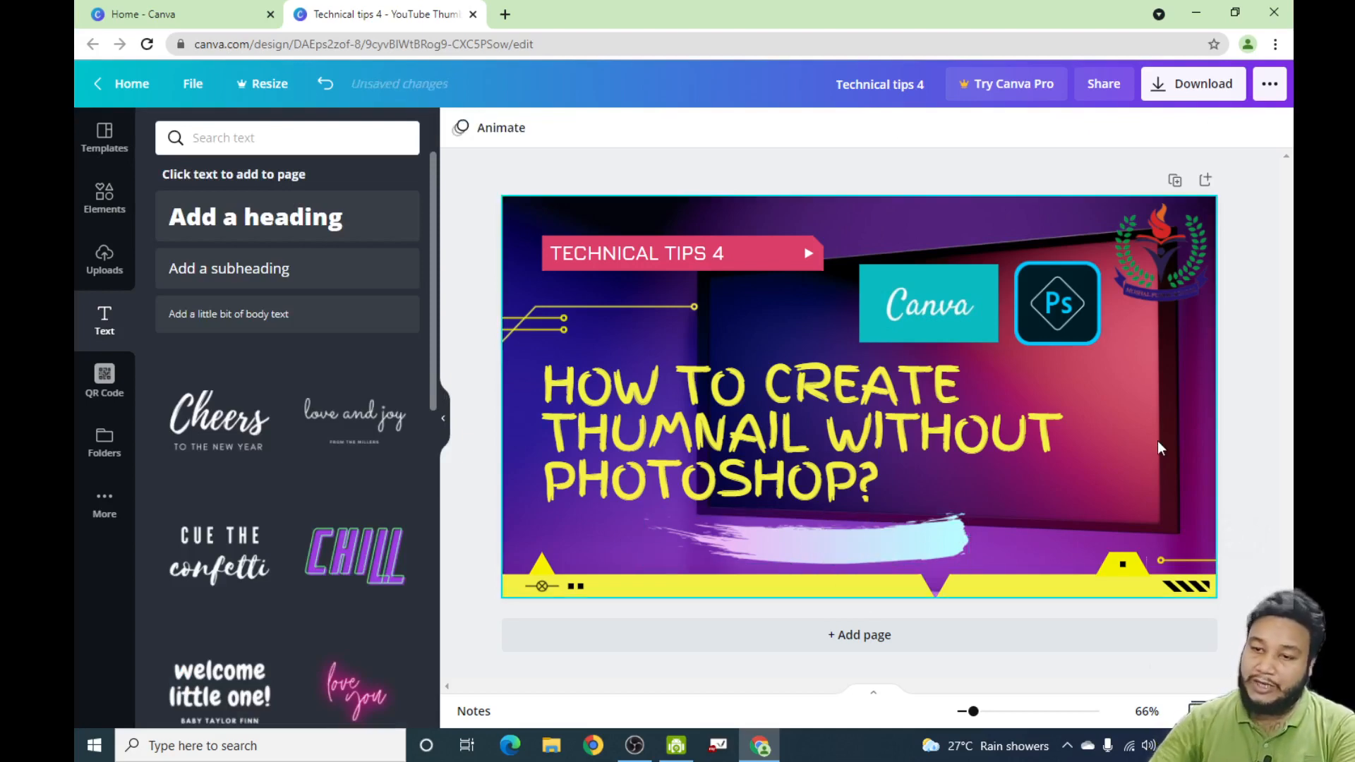
pyautogui.click(887, 550)
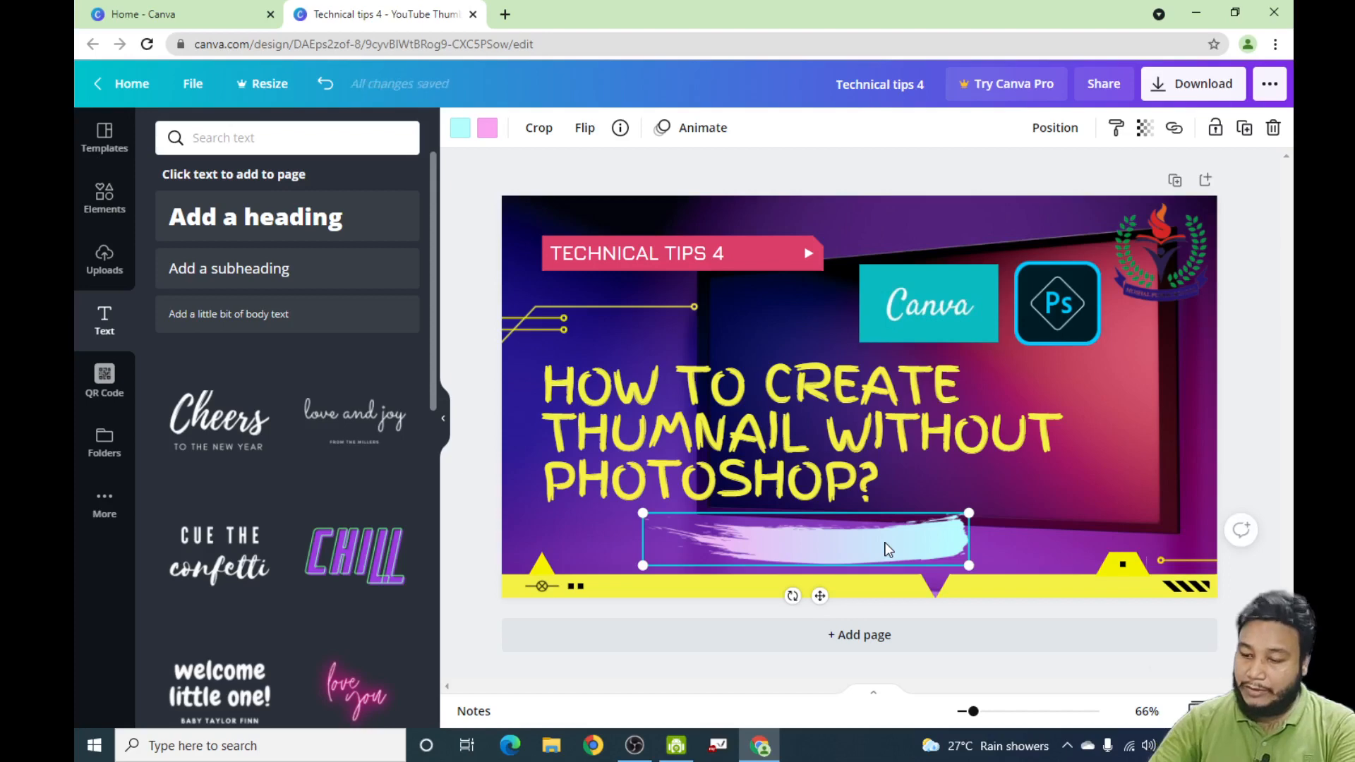
pyautogui.press('Delete')
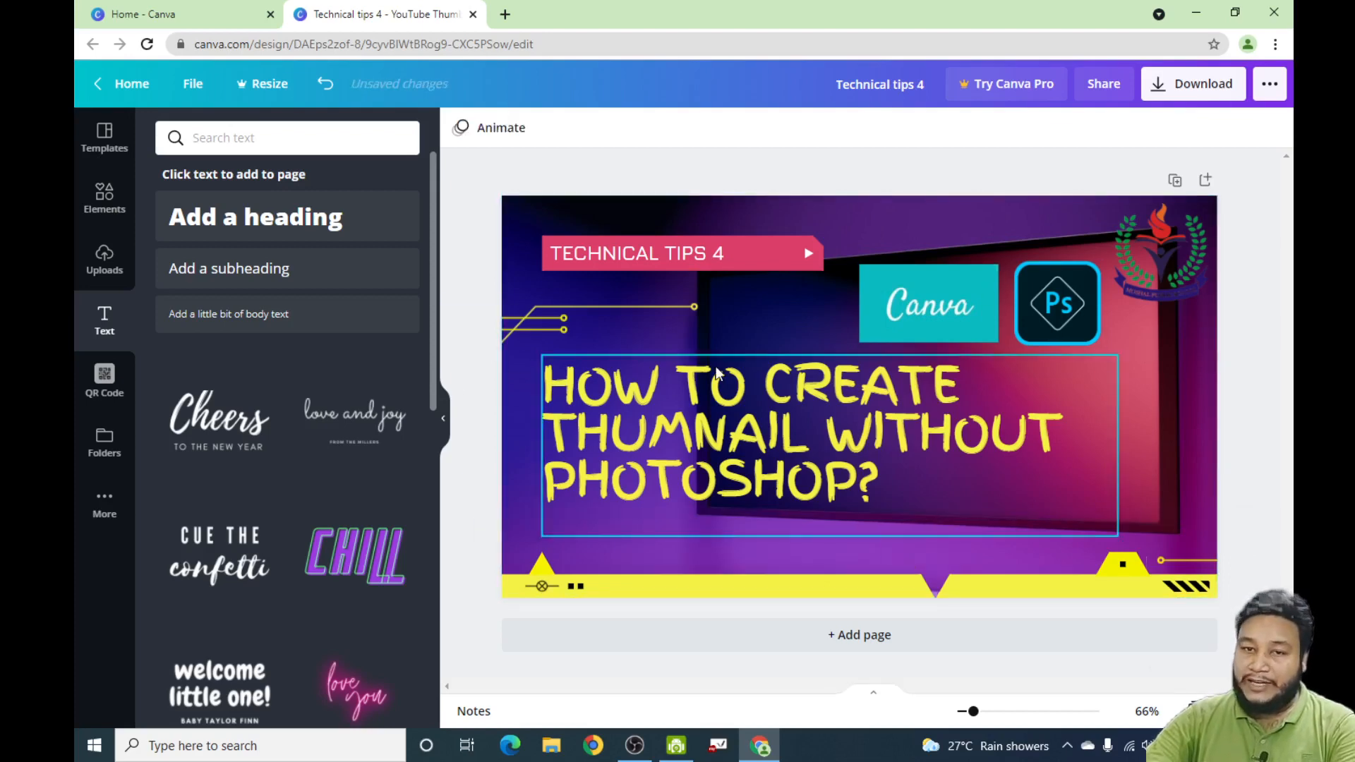
# - Browse the suggested YouTube thumbnail templates, paging through the "For you" row
pyautogui.click(106, 141)
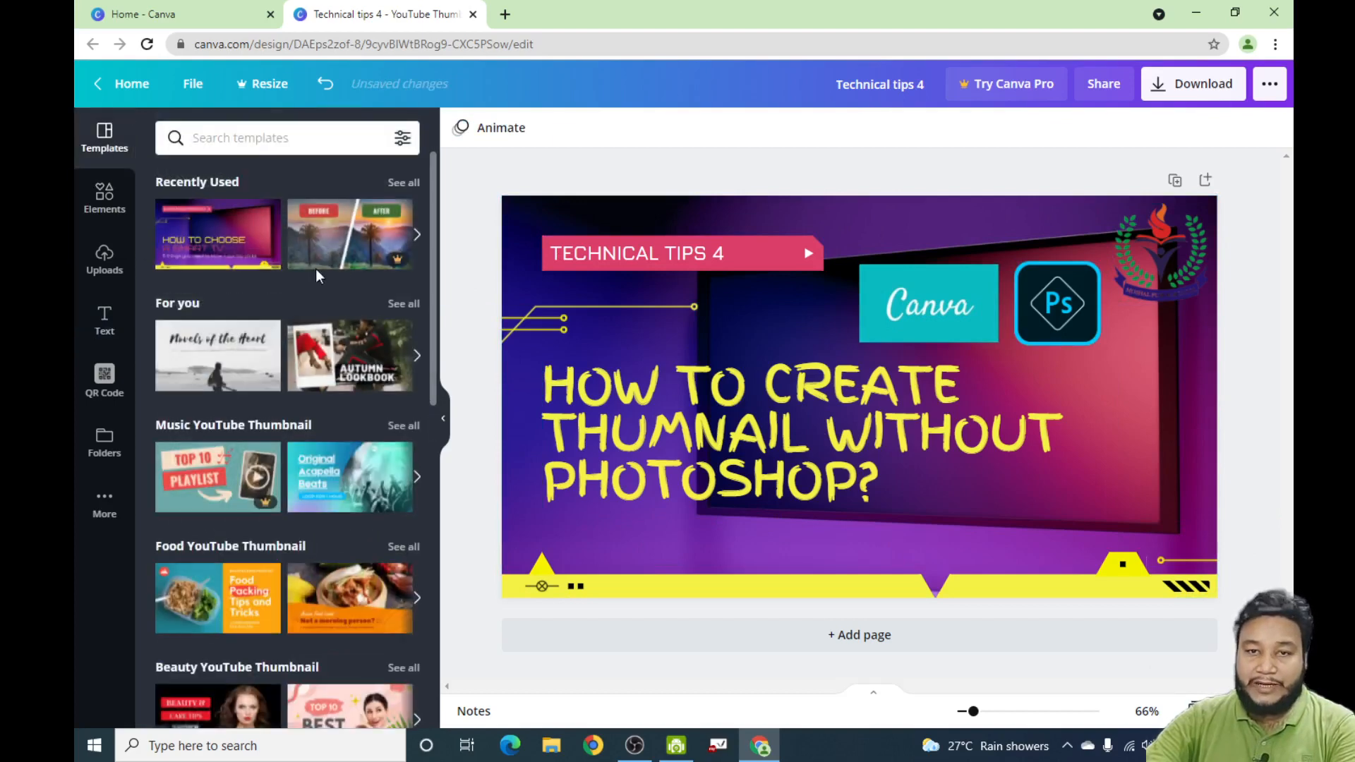
pyautogui.scroll(-2, 434, 242)
pyautogui.scroll(2, 419, 279)
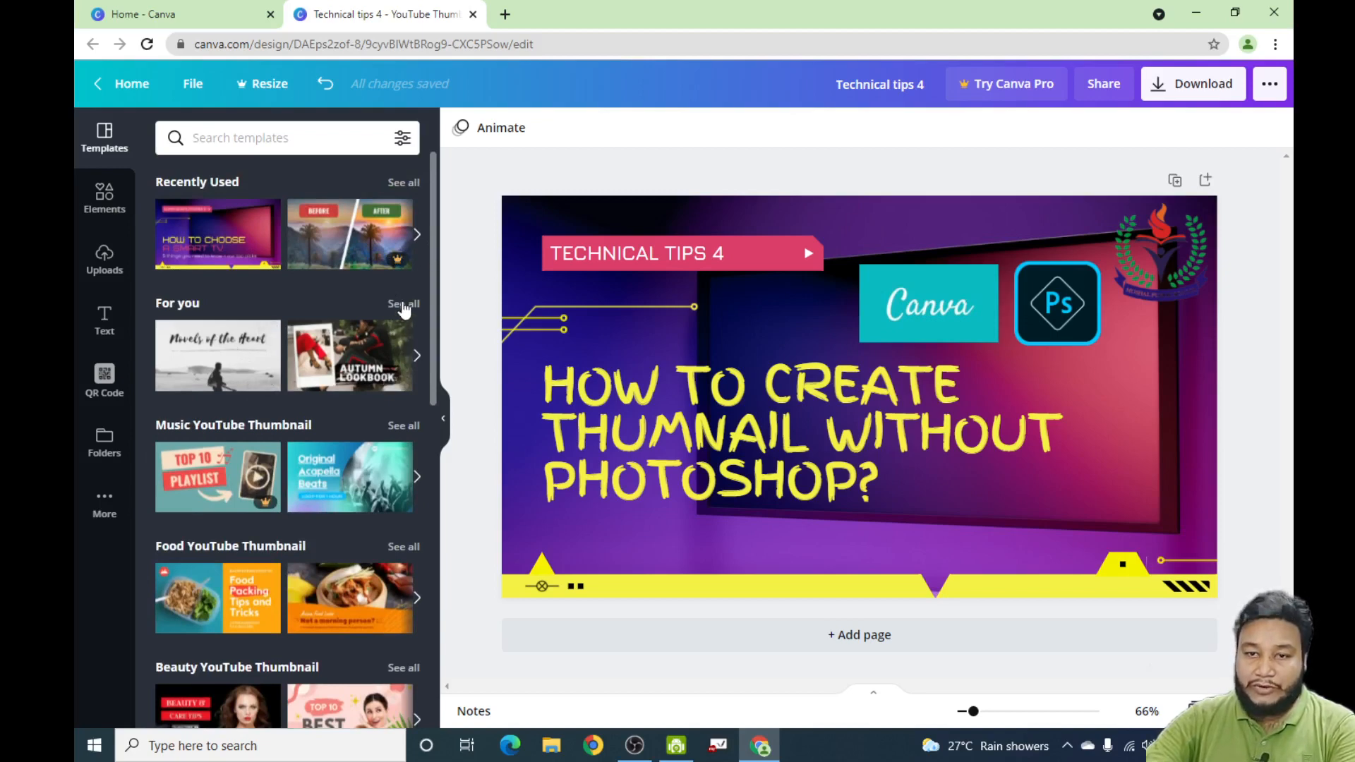
pyautogui.click(417, 356)
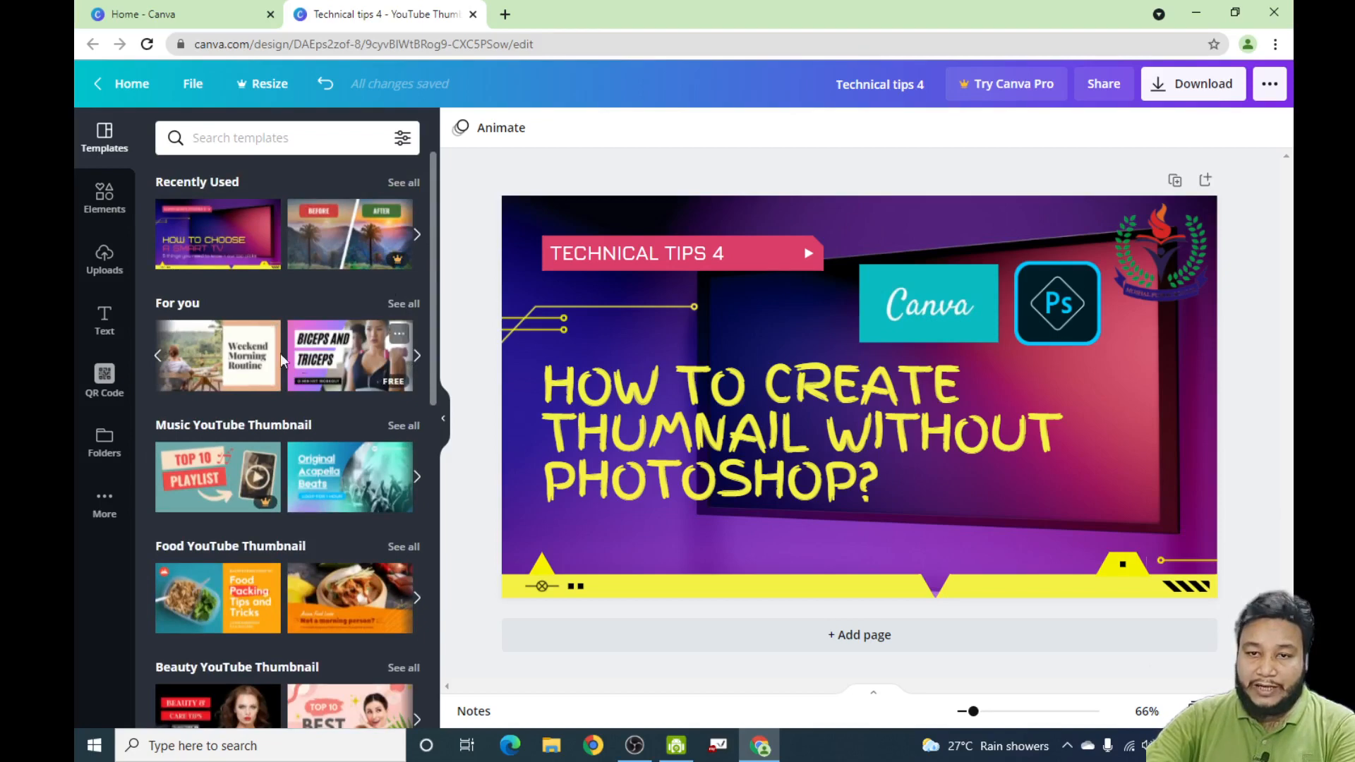
pyautogui.click(417, 355)
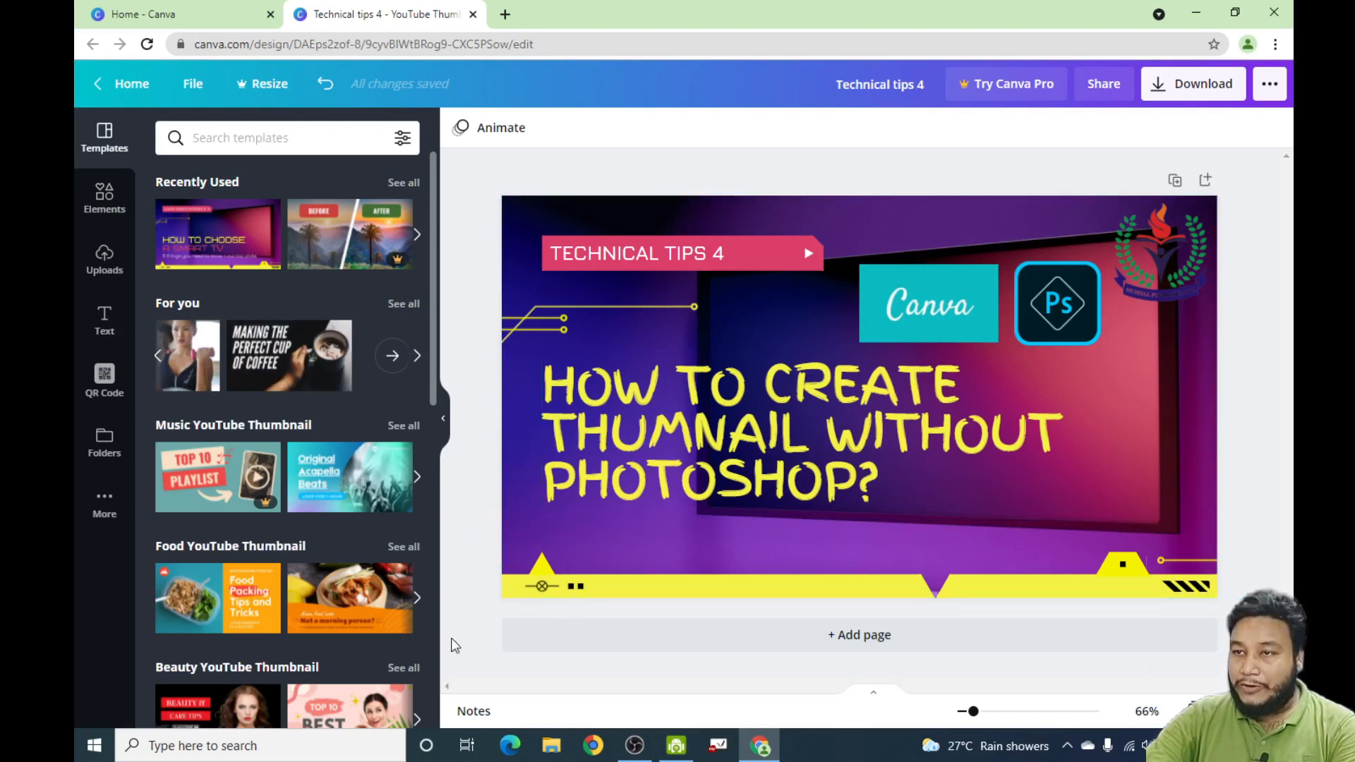
# - Download the finished thumbnail as a PNG and dismiss the Canva Pro upgrade offer
pyautogui.click(1206, 88)
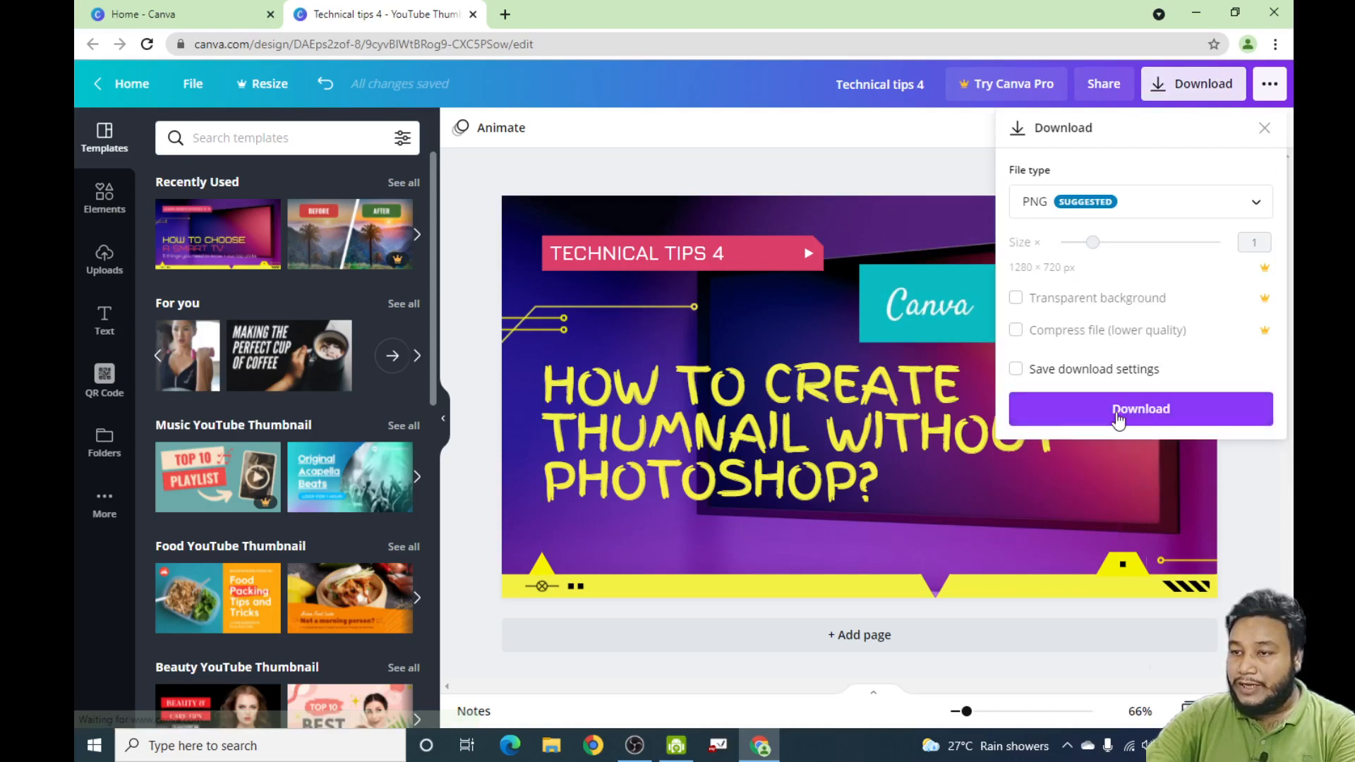
pyautogui.click(1101, 421)
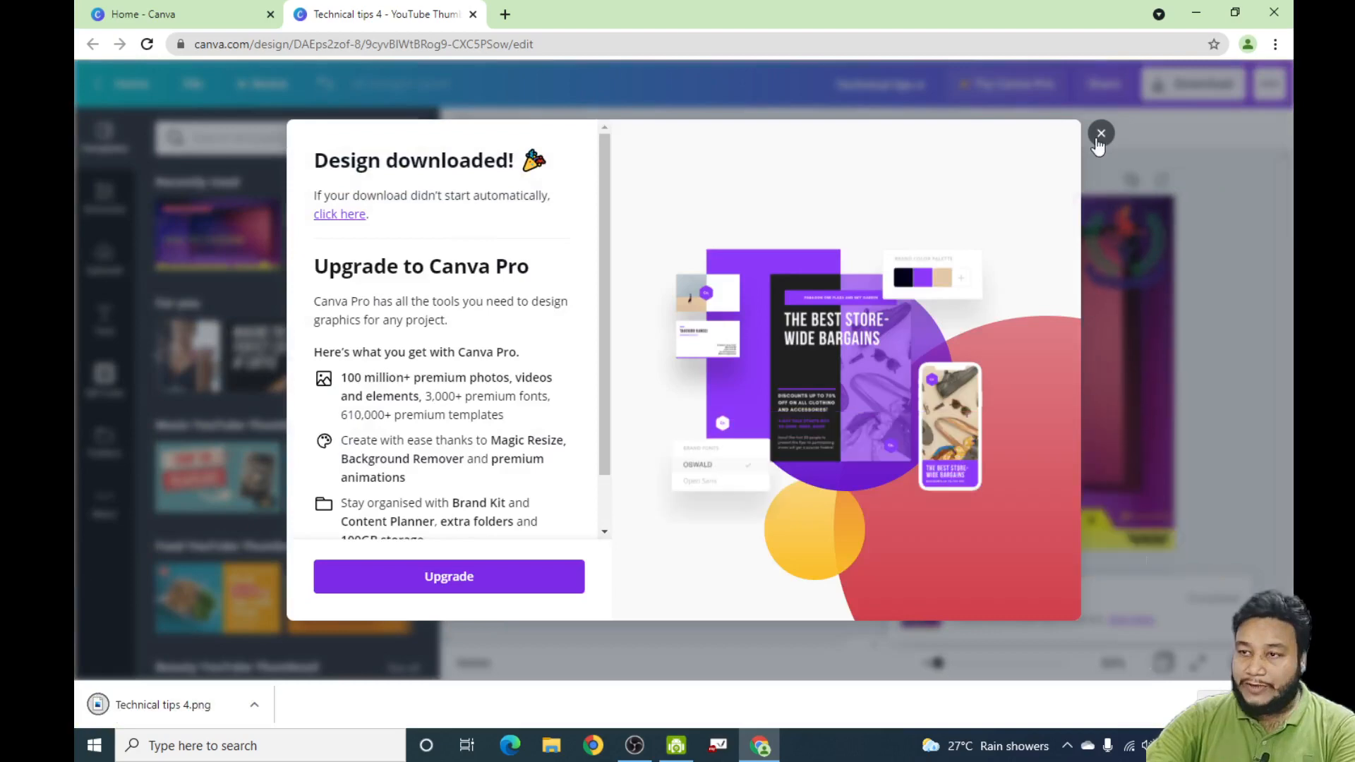
pyautogui.click(1101, 135)
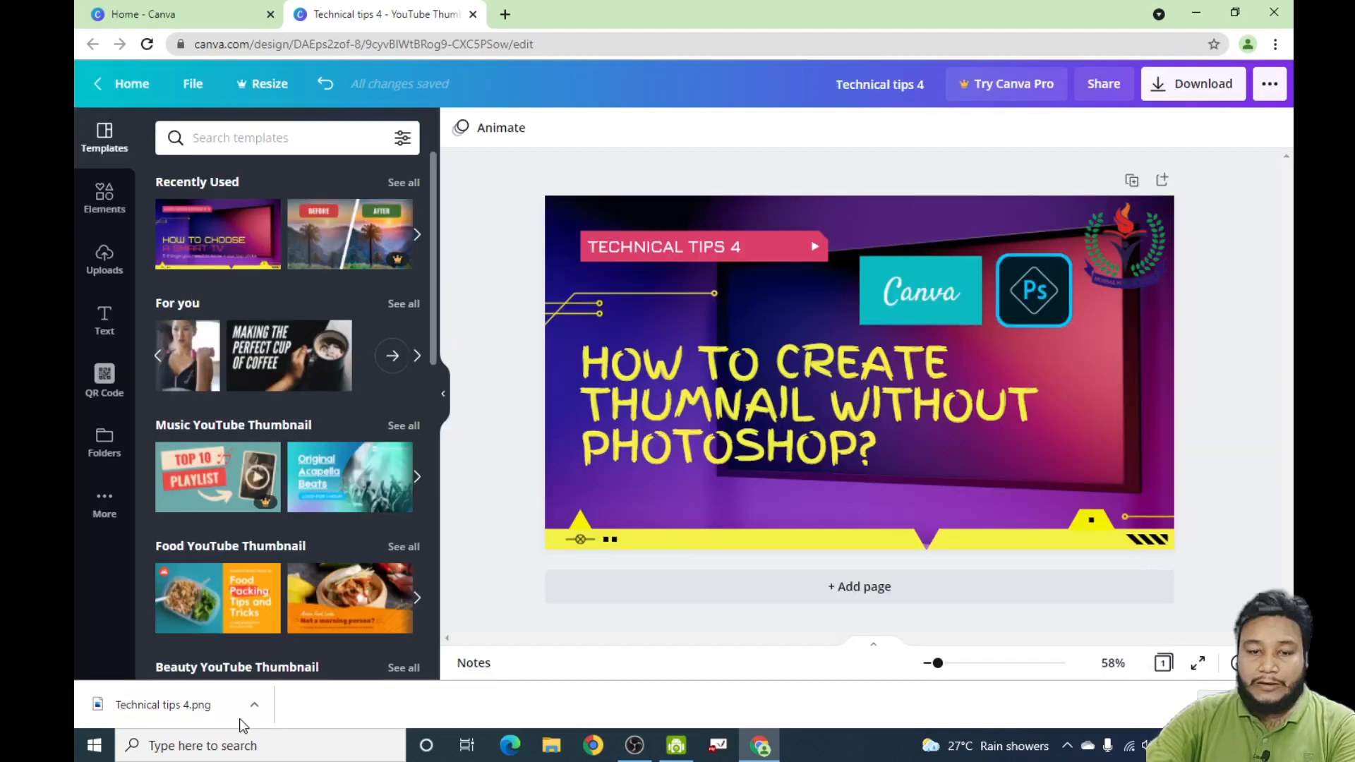
# - Find the downloaded "Technical tips 4" PNG in its folder, open it in Photos to inspect the thumbnail, and close the viewer
pyautogui.click(254, 705)
pyautogui.click(293, 645)
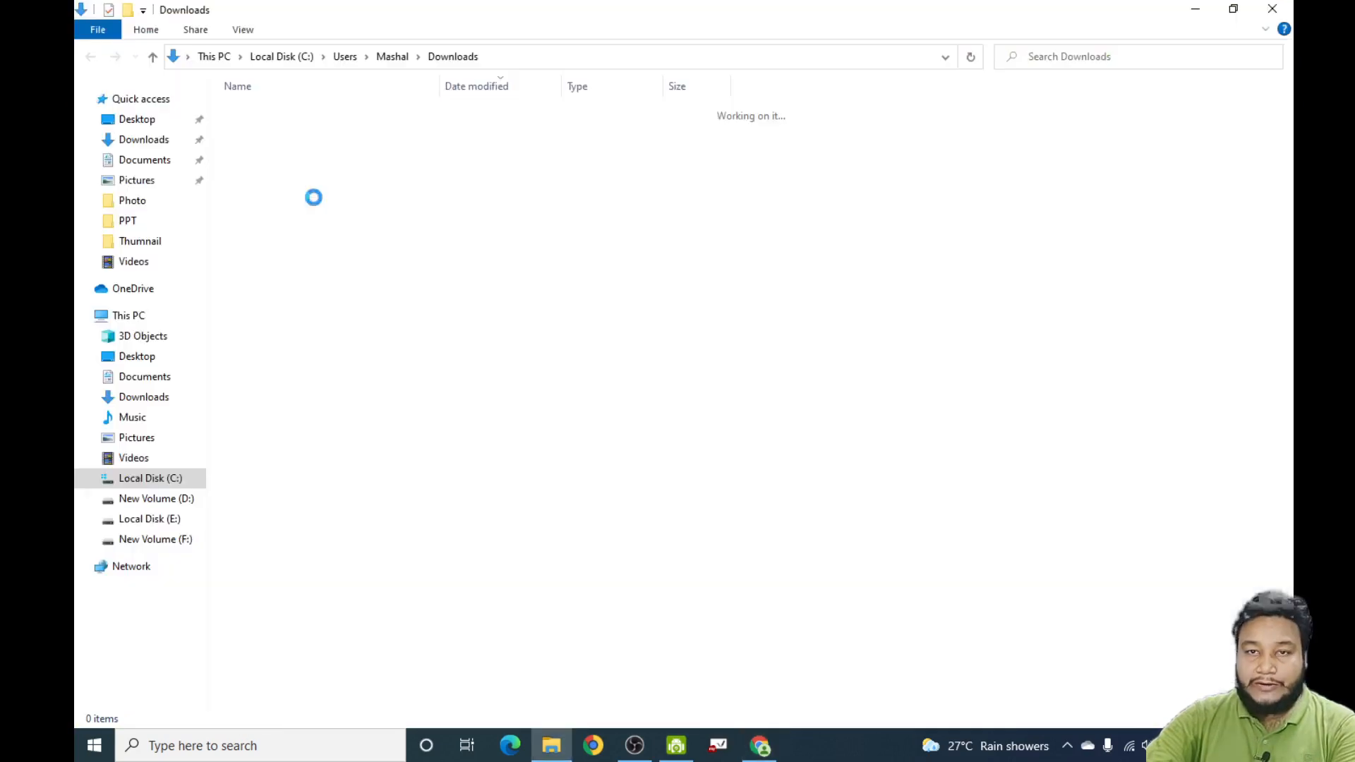
pyautogui.doubleClick(303, 136)
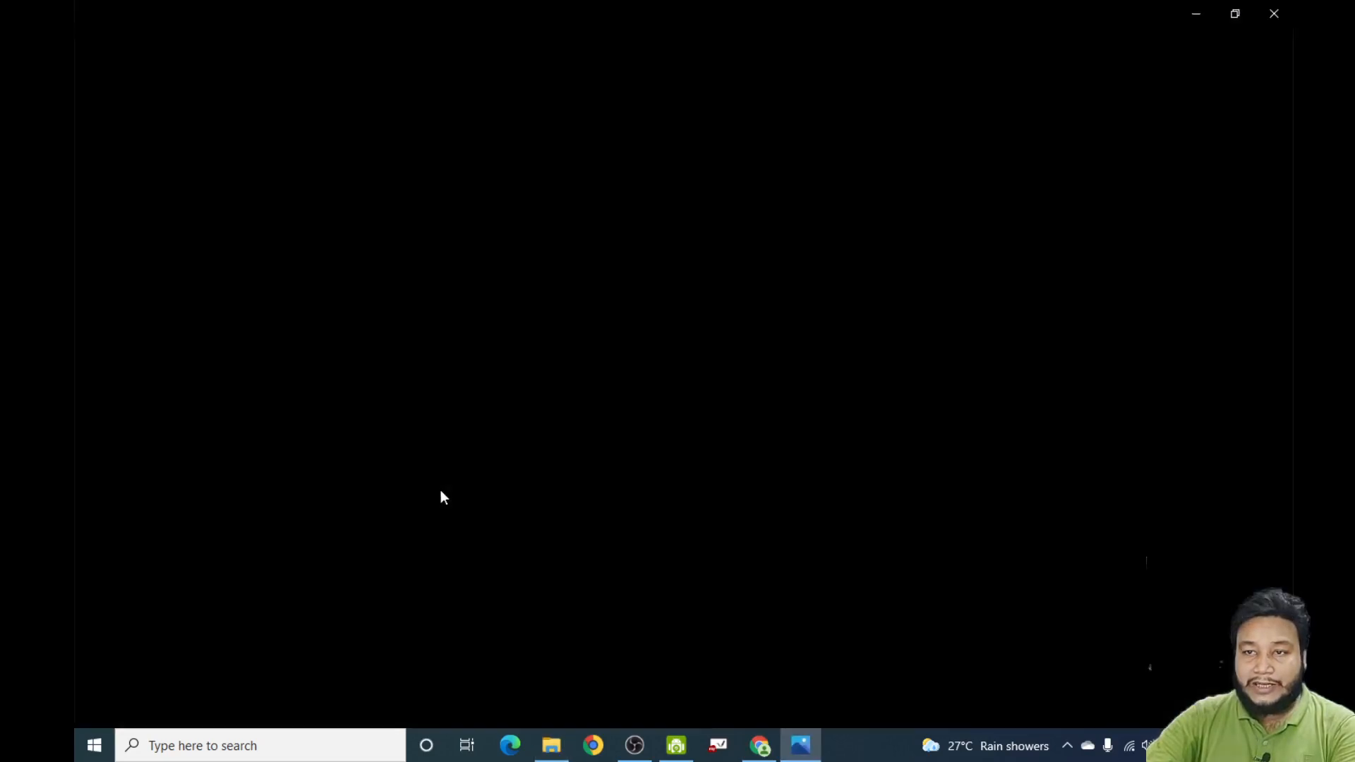
pyautogui.scroll(2, 527, 494)
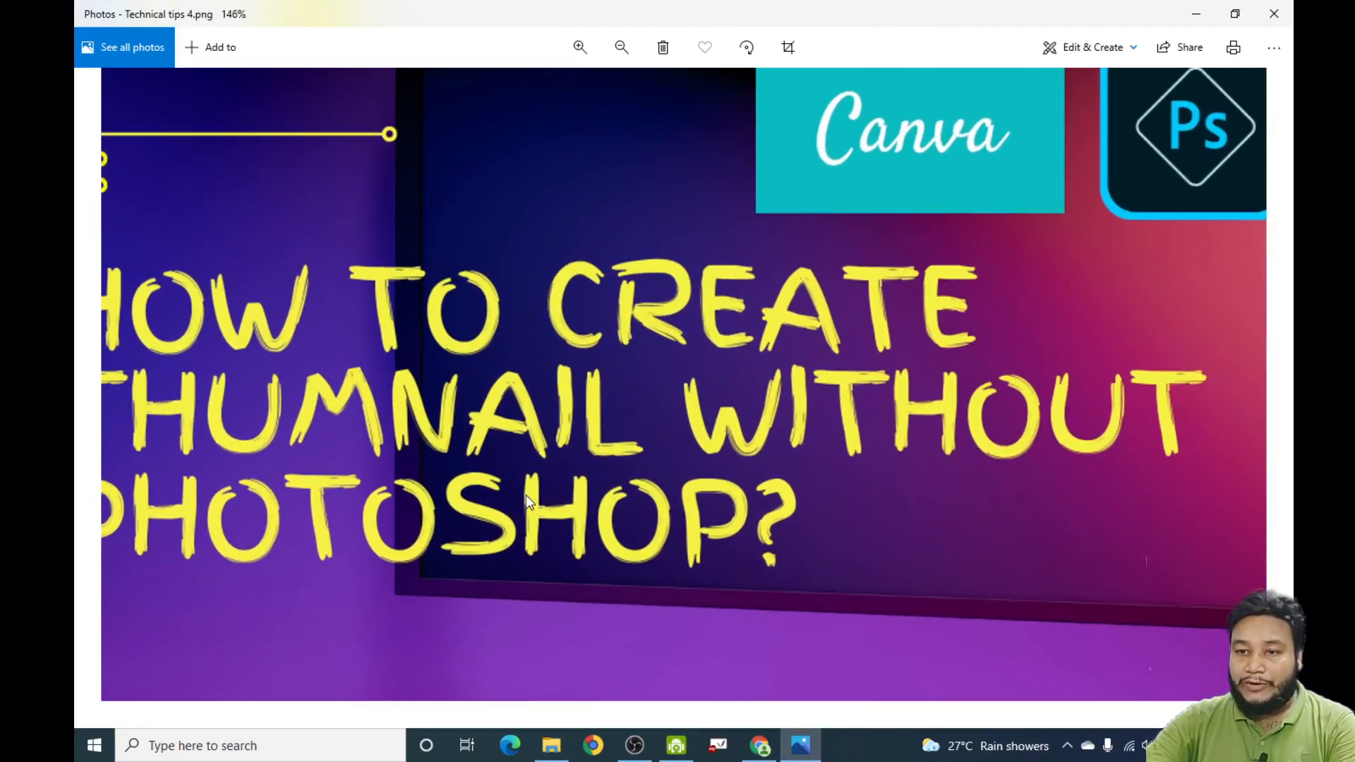
pyautogui.scroll(-2, 527, 494)
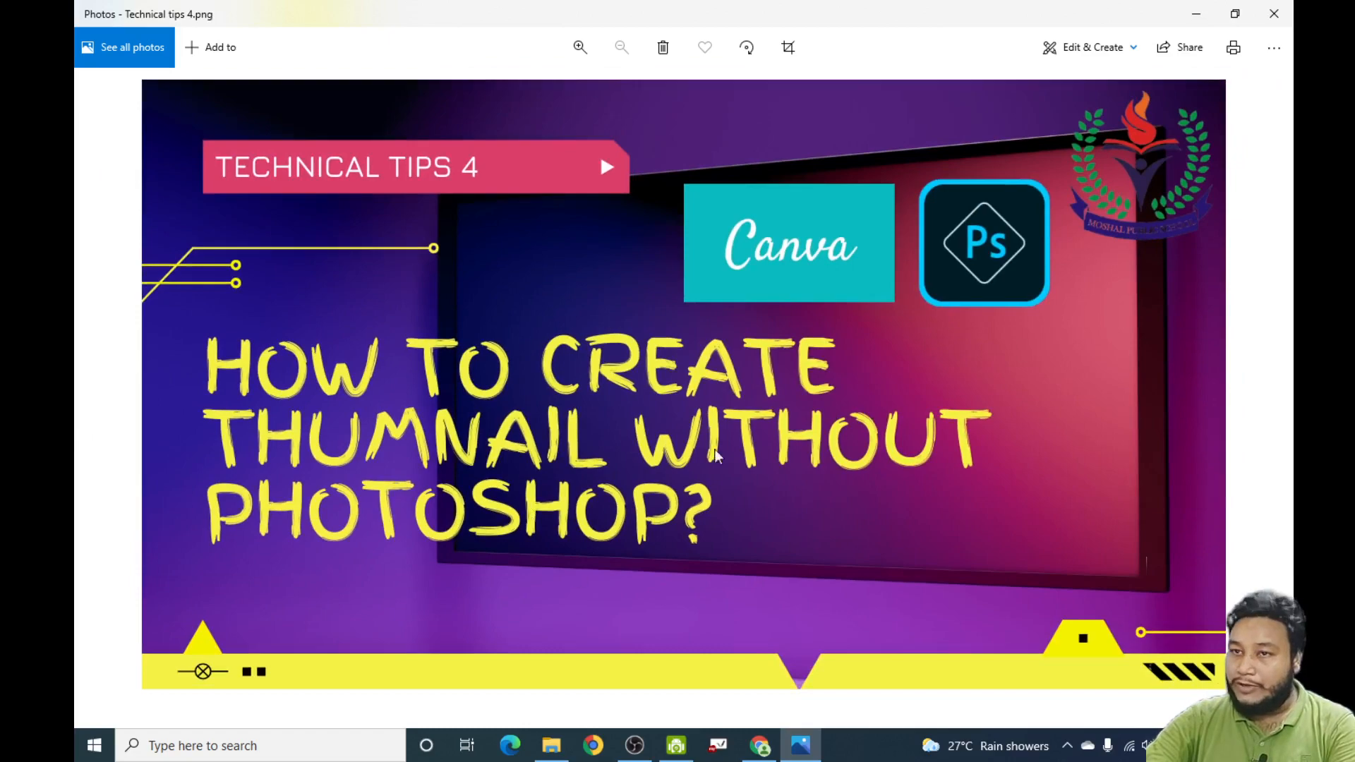
pyautogui.click(1274, 13)
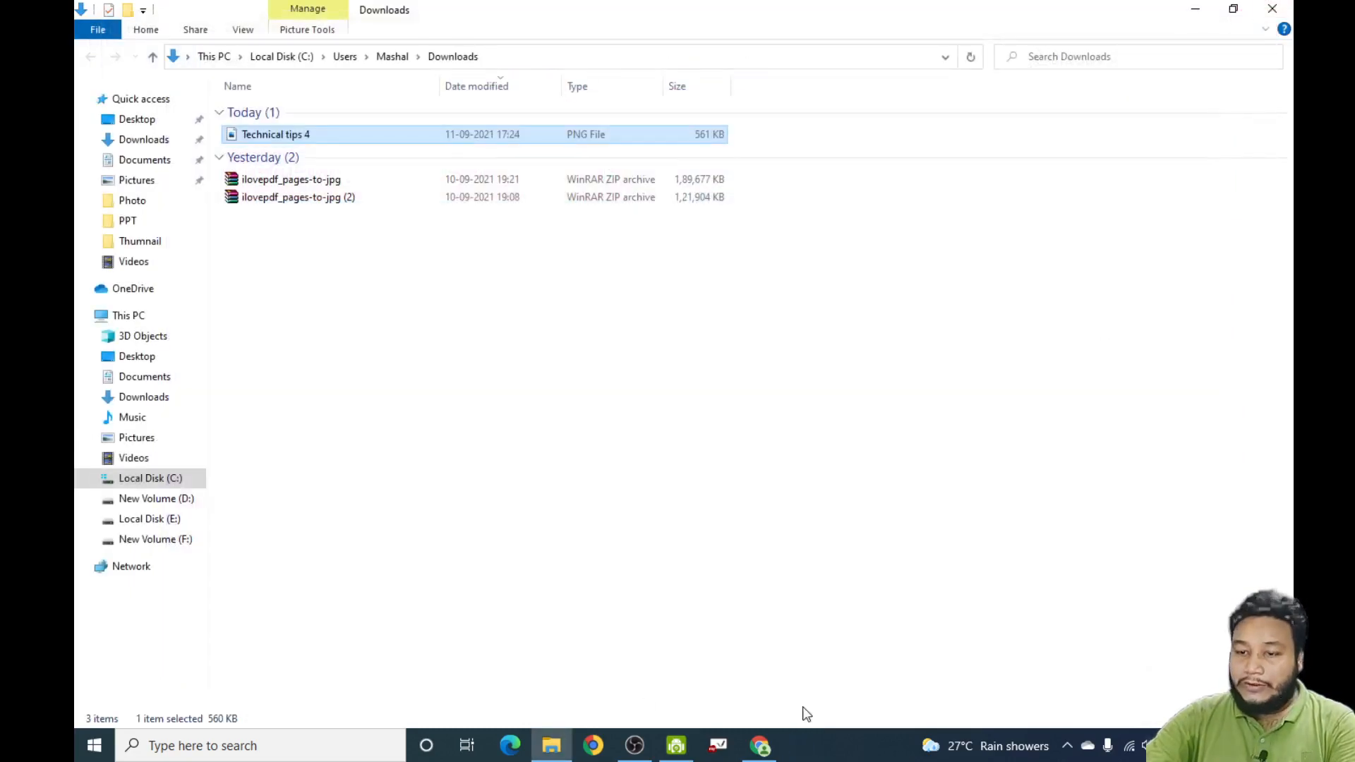
# - Switch back to the Canva design and look over the uploaded images and the elements library
pyautogui.click(749, 753)
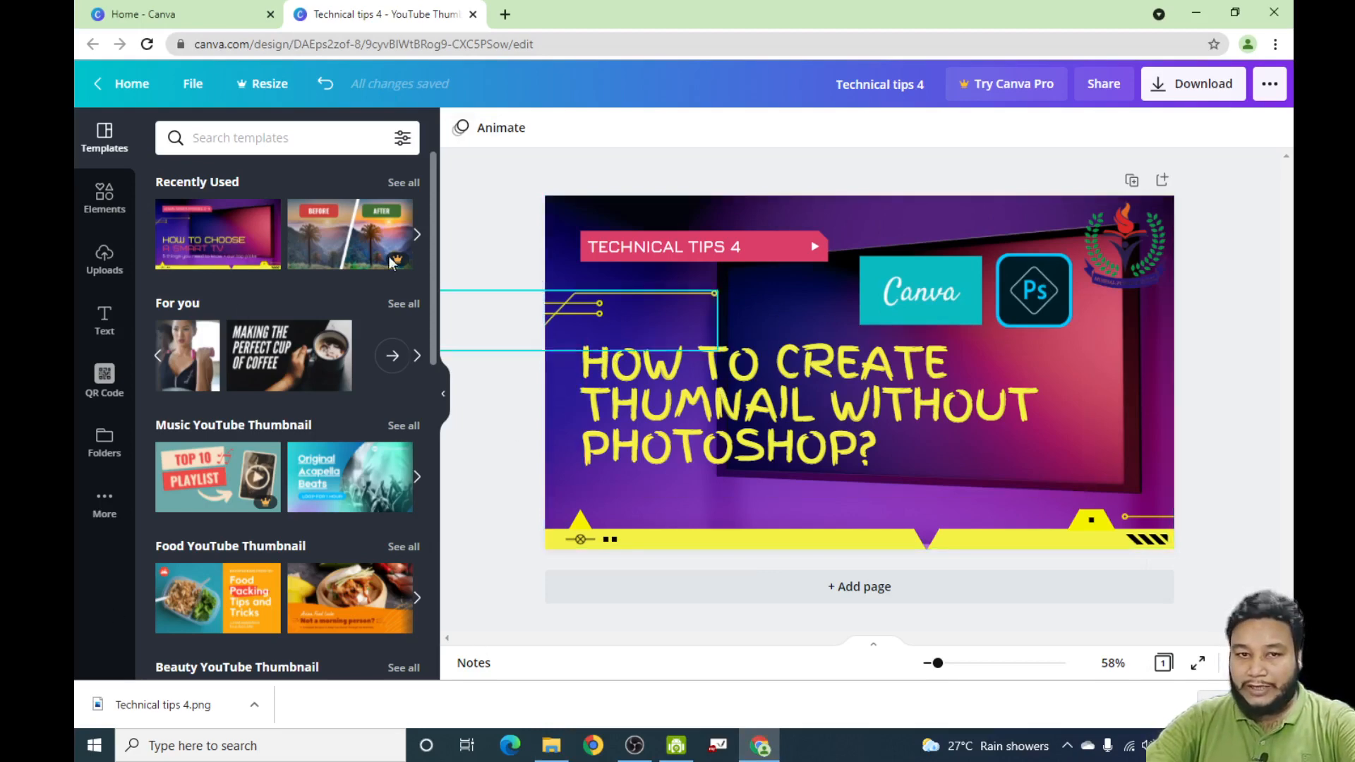
pyautogui.click(106, 271)
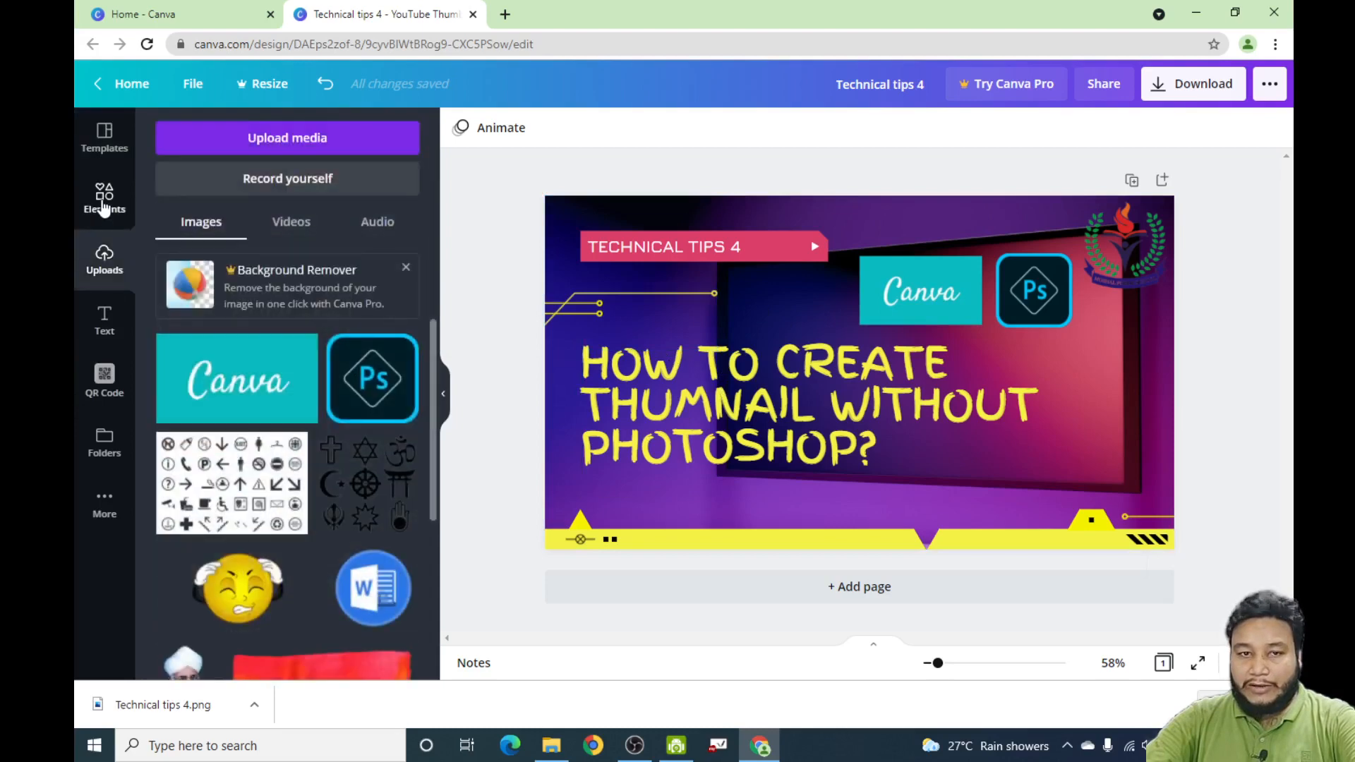
pyautogui.click(102, 198)
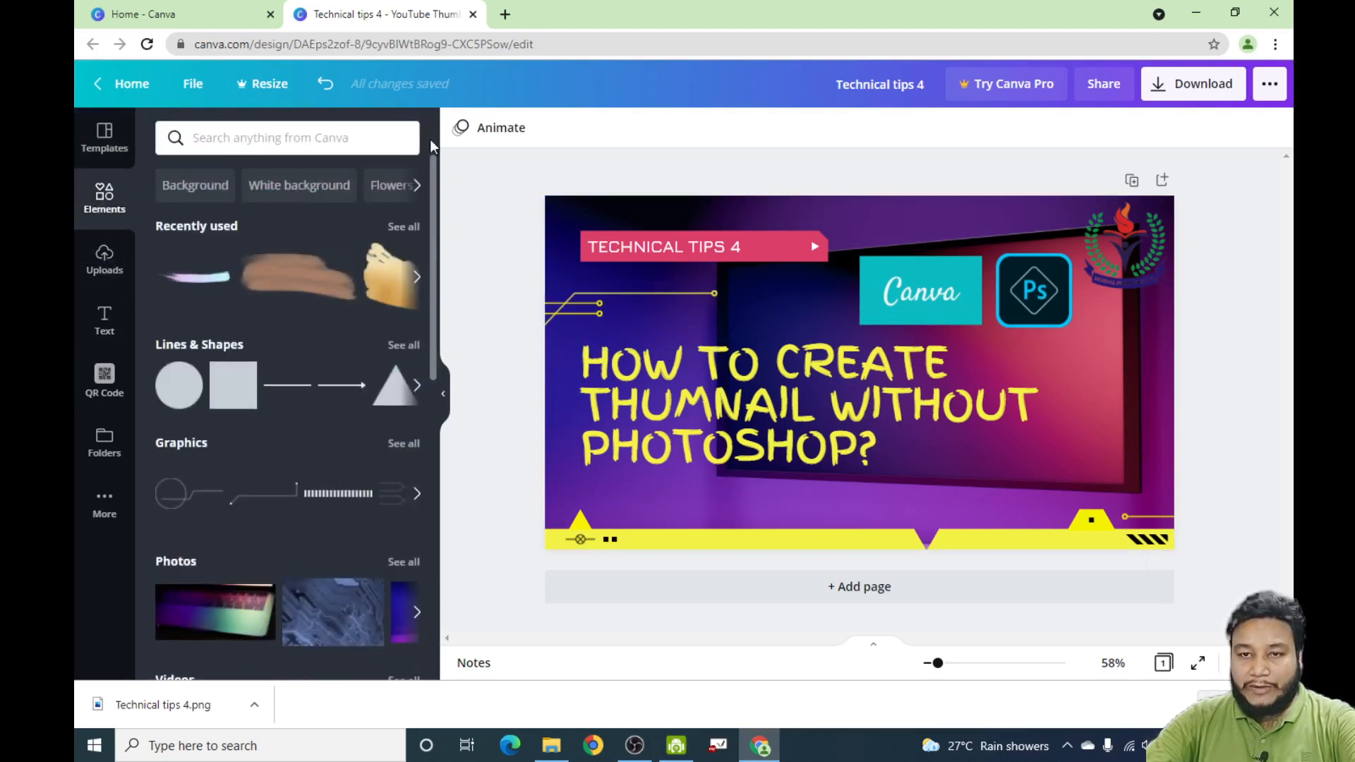